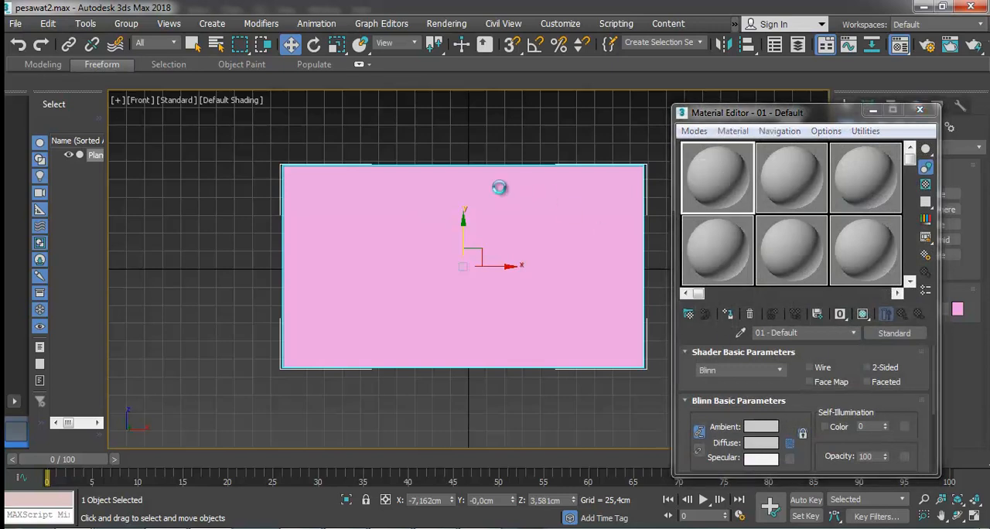
# Load samping.jpg from the pesawat2 folder as the Diffuse bitmap of the first material.
pyautogui.doubleClick(310, 104)
pyautogui.click(216, 145)
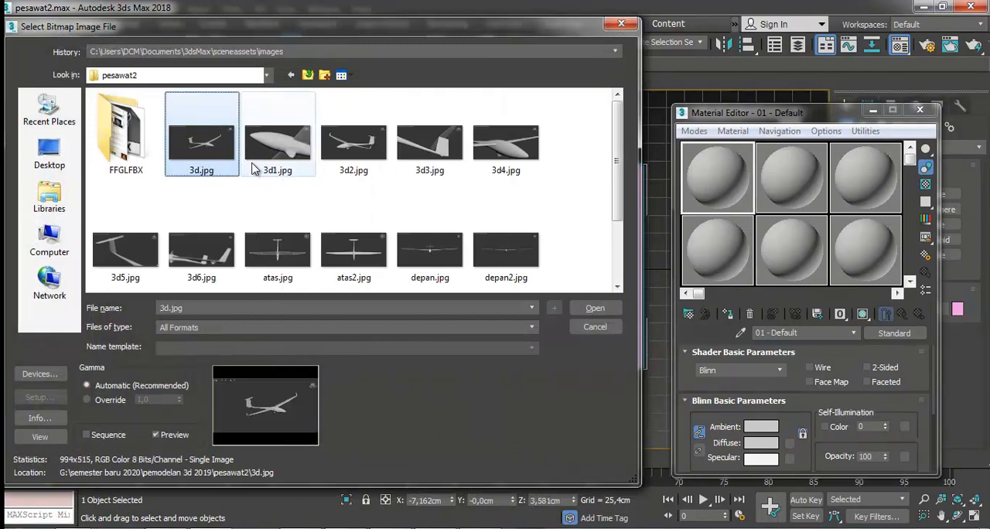
pyautogui.scroll(-2, 311, 213)
pyautogui.scroll(2, 347, 232)
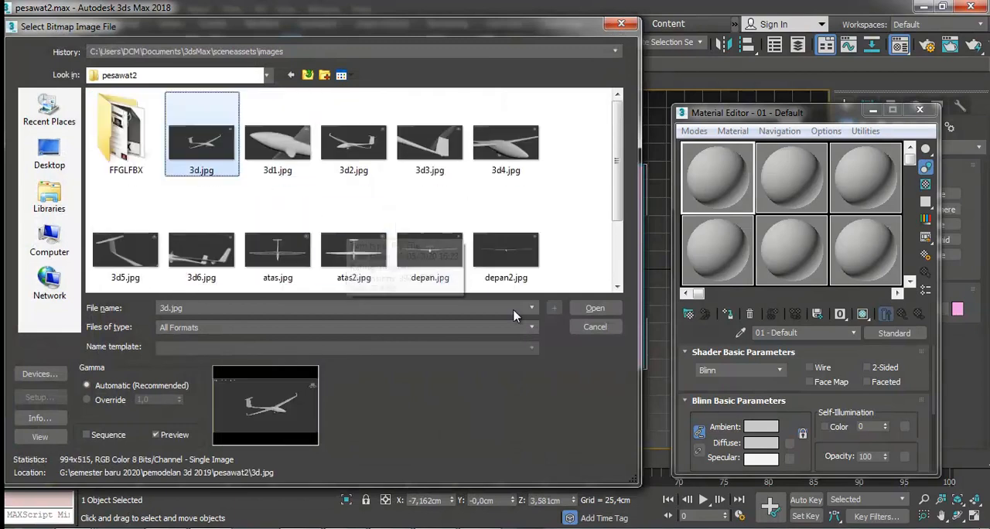
pyautogui.scroll(-2, 441, 279)
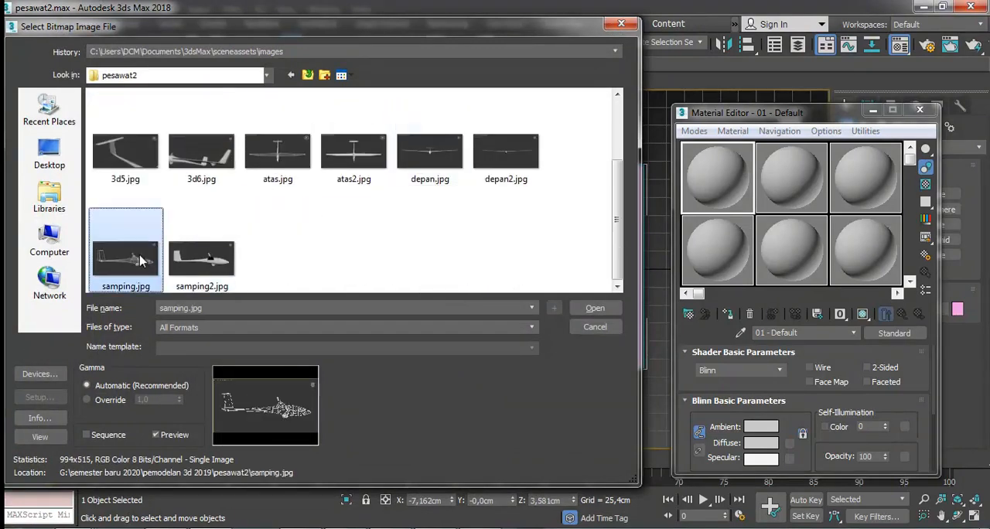
pyautogui.doubleClick(200, 261)
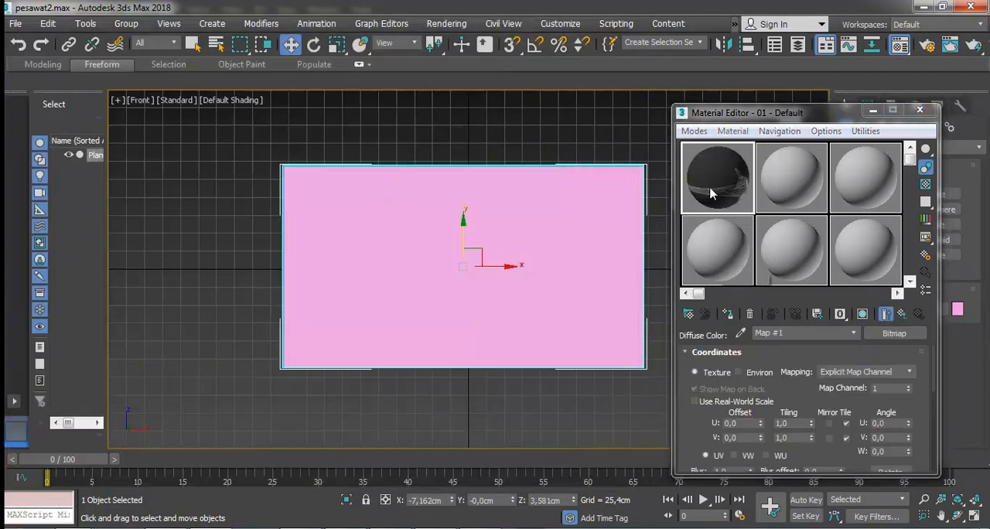
# Assign the samping.jpg material to the plane, show the map in the viewport and close the Material Editor.
pyautogui.moveTo(711, 202); pyautogui.dragTo(630, 257)
pyautogui.click(861, 314)
pyautogui.click(581, 146)
pyautogui.click(919, 110)
# Scale the side-view plane wider along its X axis to stretch the glider image horizontally.
pyautogui.click(560, 239)
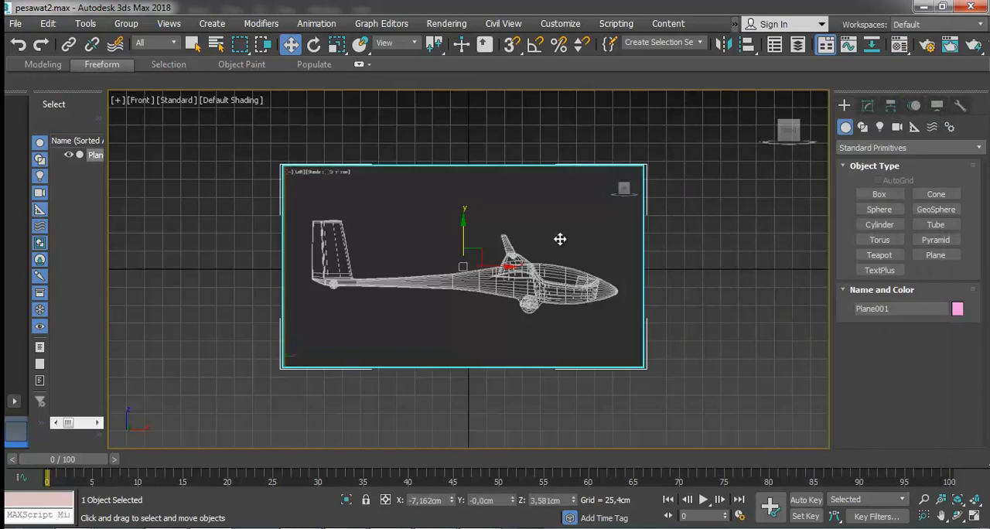
pyautogui.click(337, 44)
pyautogui.moveTo(516, 266); pyautogui.dragTo(532, 266)
pyautogui.click(291, 44)
pyautogui.click(314, 150)
pyautogui.scroll(-1, 312, 180)
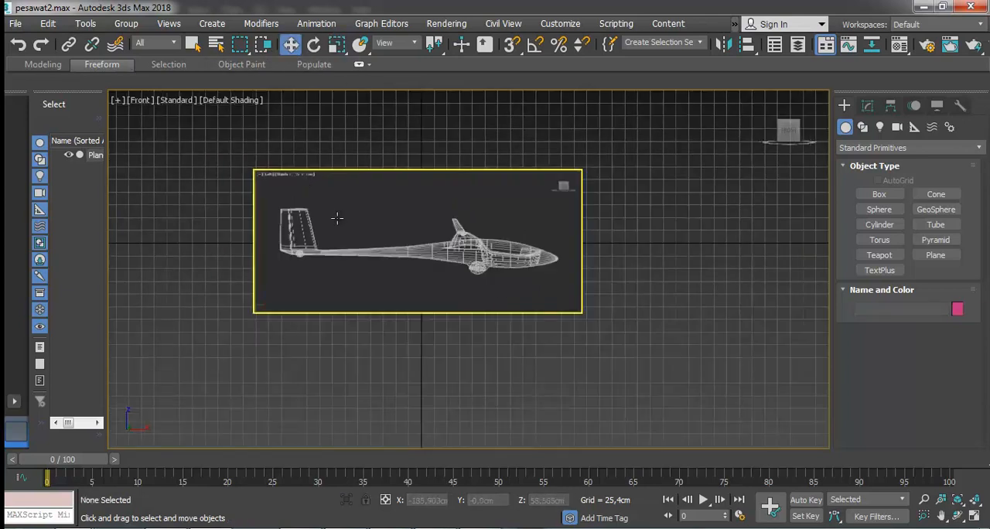
# Clone the side-view plane downward along Y so the copy sits just below the original.
pyautogui.click(413, 237)
pyautogui.scroll(-2, 406, 241)
pyautogui.keyDown('shift'); pyautogui.moveTo(417, 220); pyautogui.dragTo(407, 338); pyautogui.keyUp('shift')
pyautogui.click(496, 333)
# With the lower plane selected, load atas.jpg as the Diffuse bitmap of the second material.
pyautogui.click(466, 363)
pyautogui.press('m')
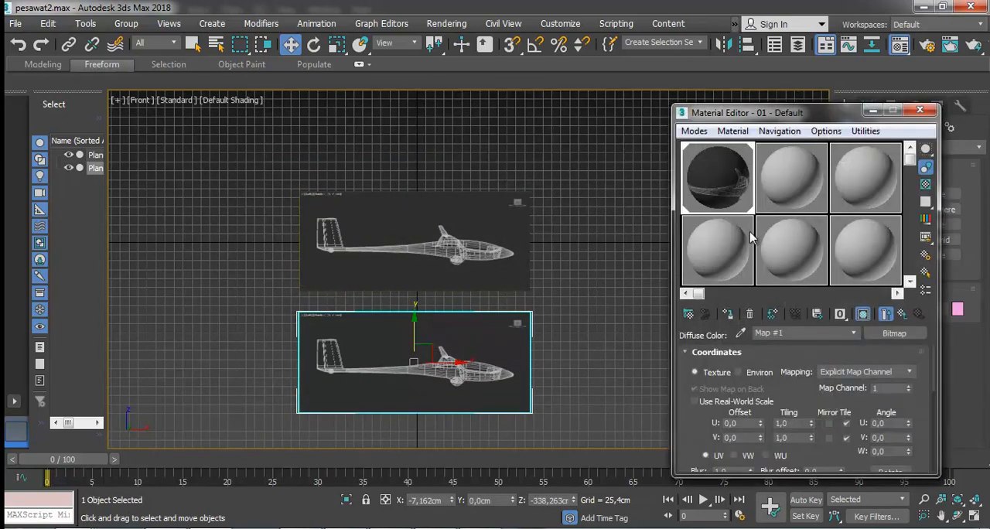
pyautogui.click(764, 194)
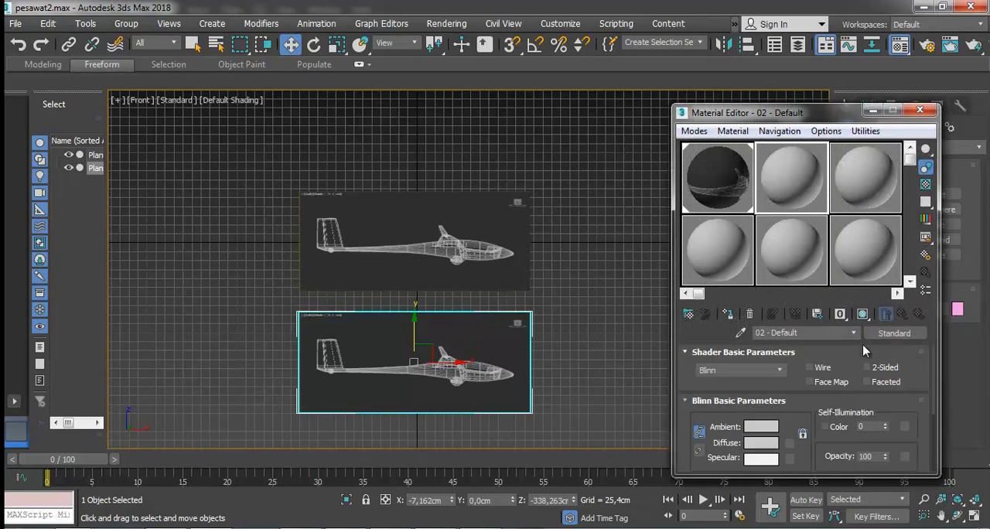
pyautogui.click(788, 443)
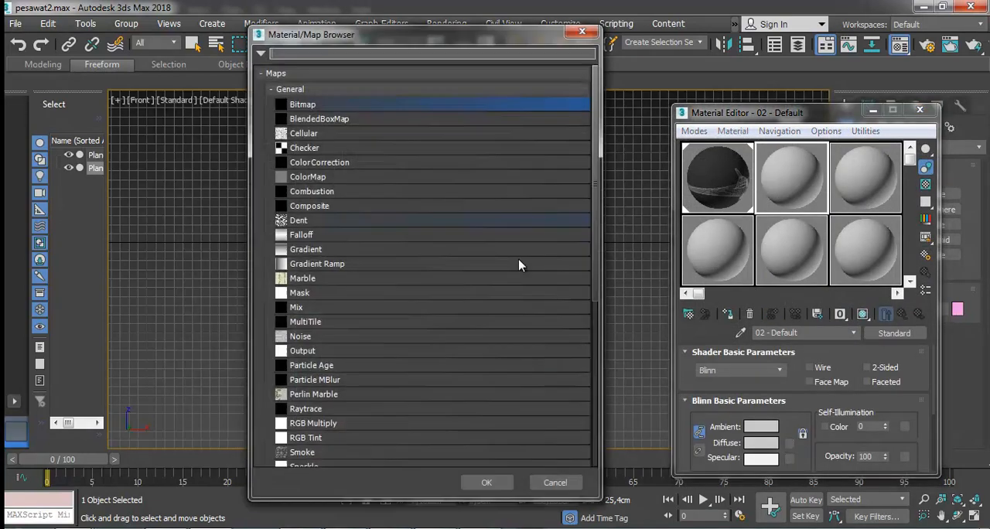
pyautogui.doubleClick(321, 103)
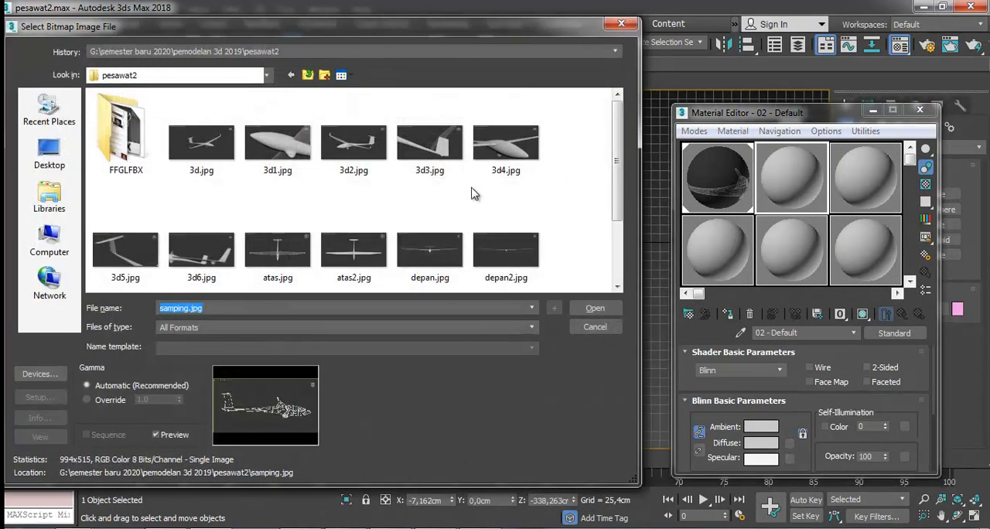
pyautogui.click(364, 256)
pyautogui.scroll(-1, 367, 258)
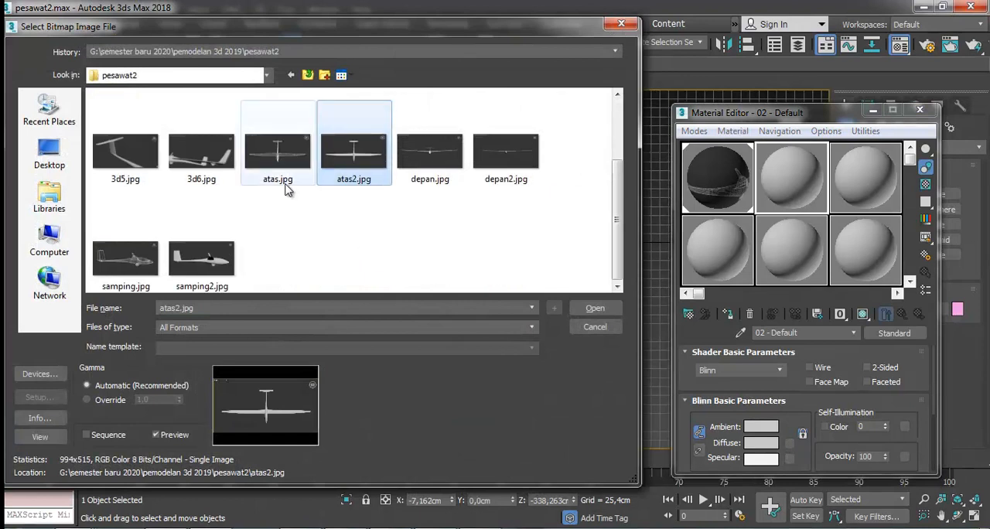
pyautogui.click(278, 159)
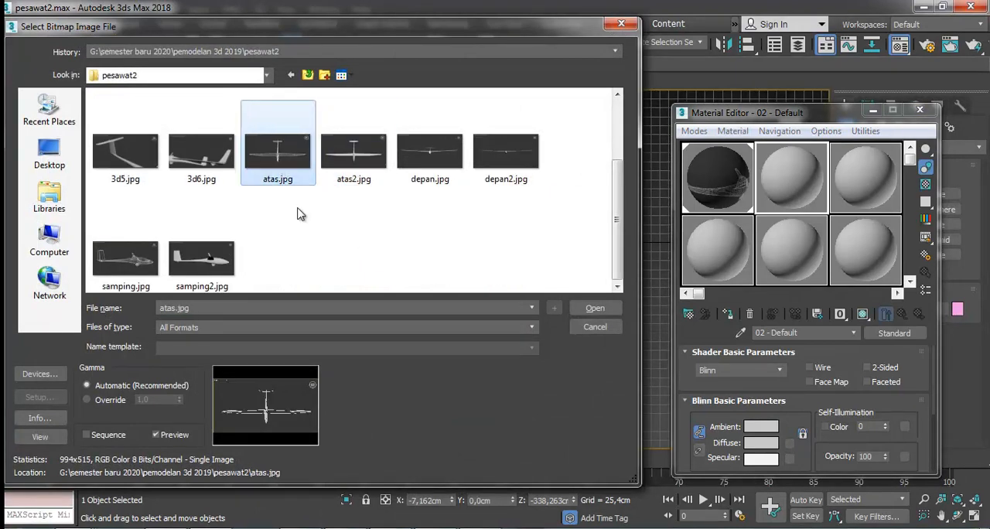
pyautogui.doubleClick(280, 159)
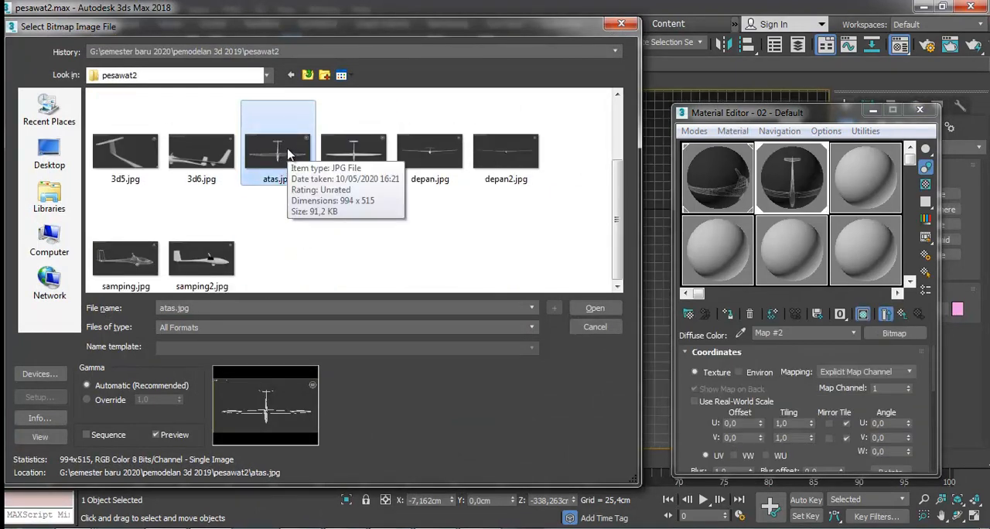
# Preview atas.jpg, rotate it 90° counterclockwise and reload it as the second material's bitmap.
pyautogui.rightClick(288, 154)
pyautogui.click(325, 163)
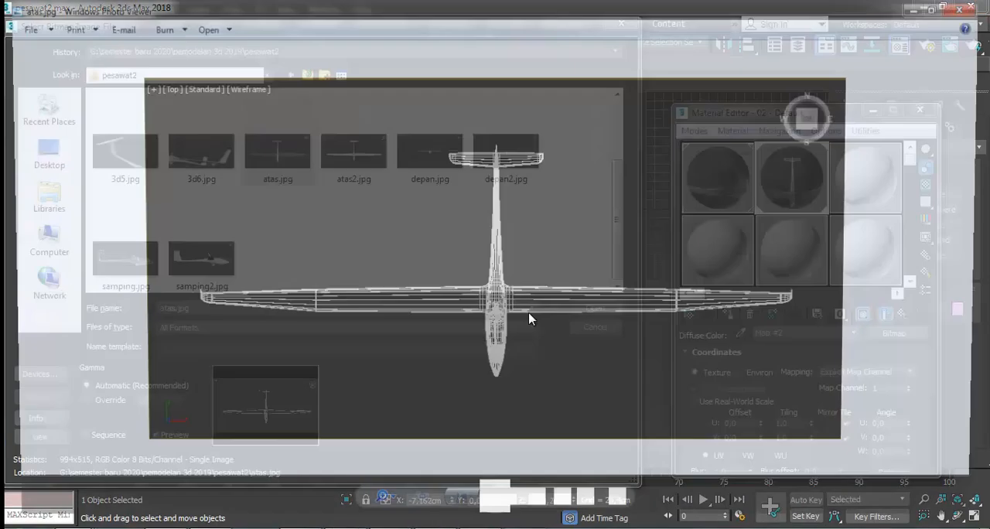
pyautogui.click(565, 509)
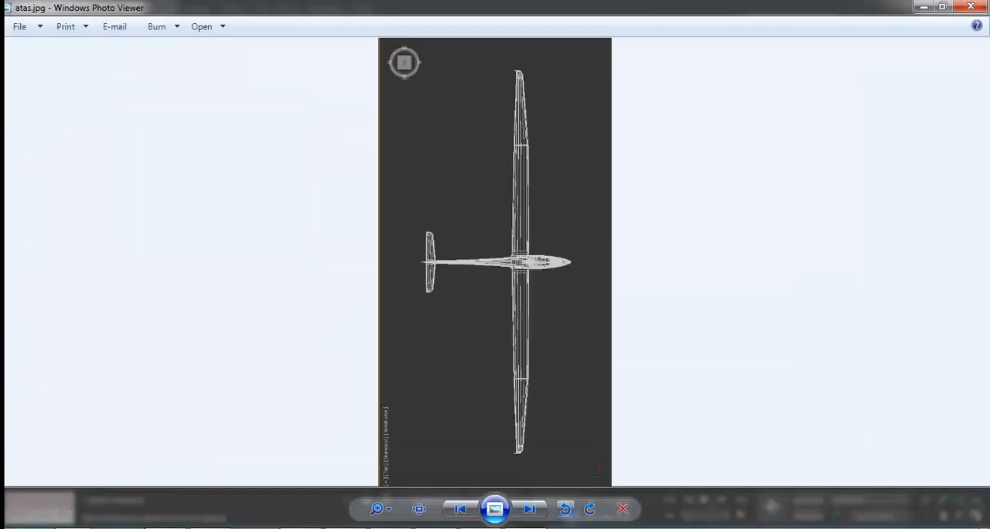
pyautogui.click(970, 6)
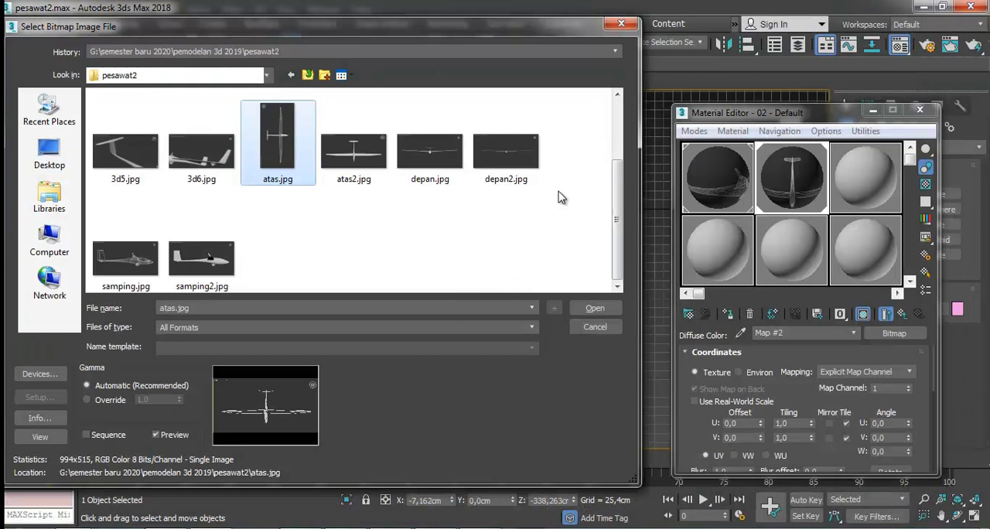
pyautogui.doubleClick(296, 139)
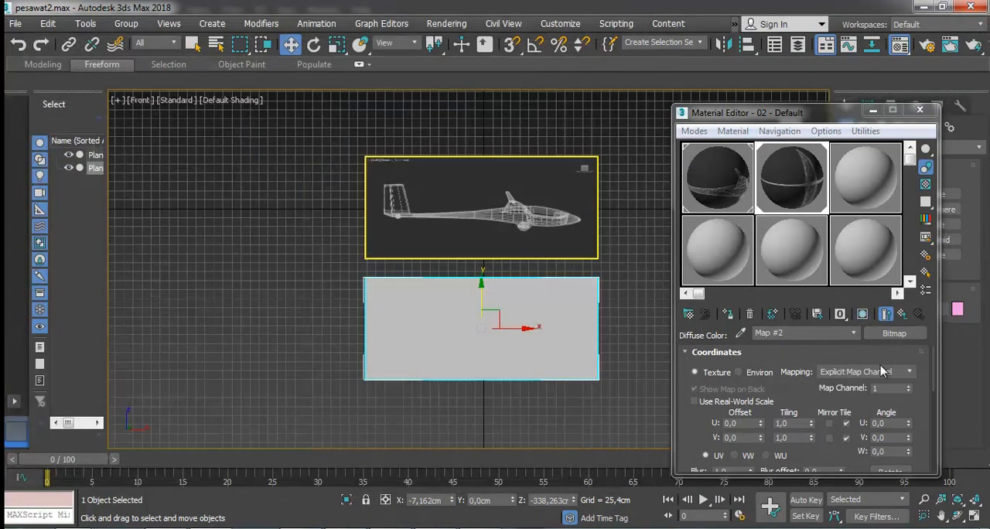
# Assign the rotated atas.jpg material to the lower plane, show it in the viewport and close the Material Editor.
pyautogui.moveTo(791, 201); pyautogui.dragTo(470, 334)
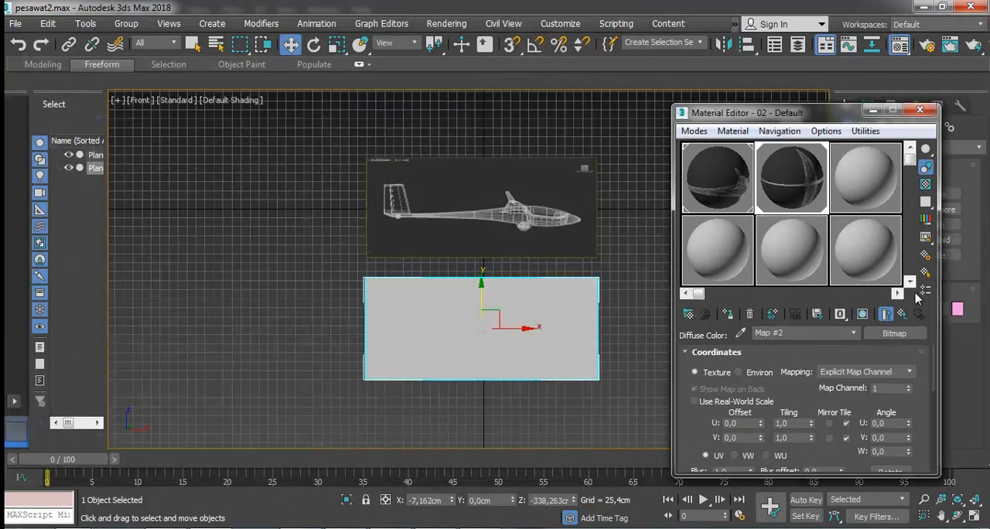
pyautogui.click(862, 314)
pyautogui.click(920, 110)
pyautogui.click(651, 312)
pyautogui.scroll(-2, 490, 348)
# Scale the top-view plane taller along its Y axis until the glider's long wings look correctly proportioned.
pyautogui.click(509, 335)
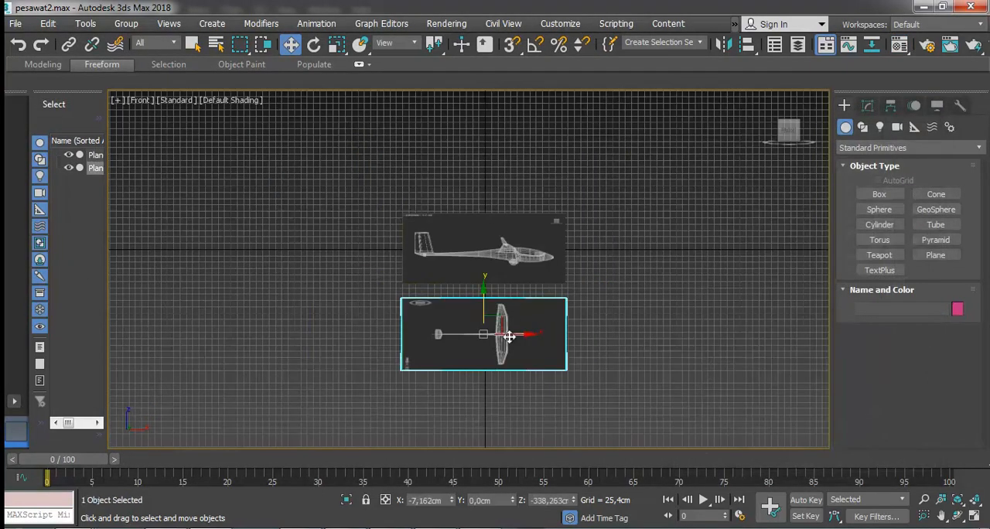
pyautogui.click(336, 44)
pyautogui.moveTo(485, 281); pyautogui.dragTo(496, 74)
pyautogui.scroll(2, 510, 373)
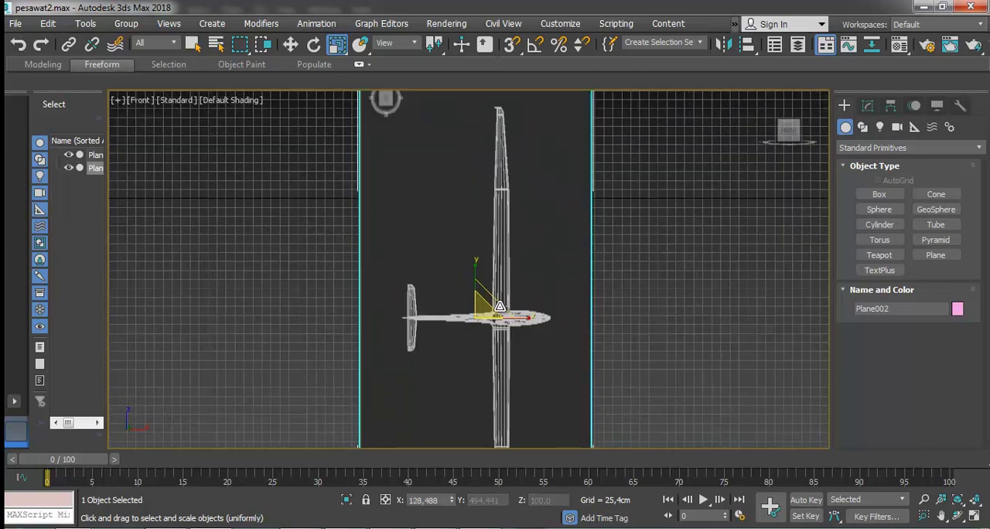
pyautogui.scroll(2, 526, 313)
pyautogui.moveTo(453, 276)
pyautogui.mouseDown()
pyautogui.moveTo(456, 298)
pyautogui.moveTo(455, 289)
pyautogui.mouseUp()
# Move the top-view plane down along Y until it sits directly below the side-view plane.
pyautogui.click(290, 46)
pyautogui.scroll(-8, 534, 248)
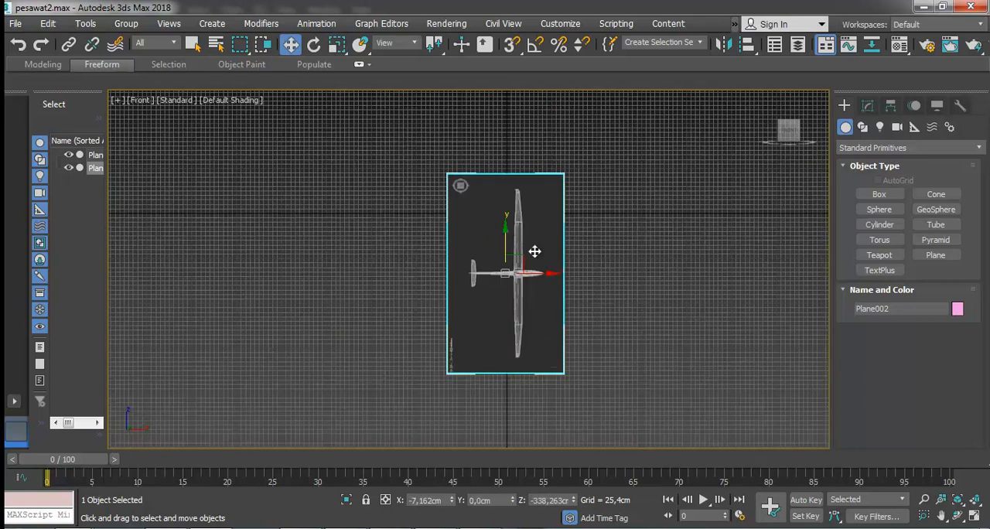
pyautogui.click(603, 277)
pyautogui.click(538, 253)
pyautogui.moveTo(515, 232); pyautogui.dragTo(522, 284)
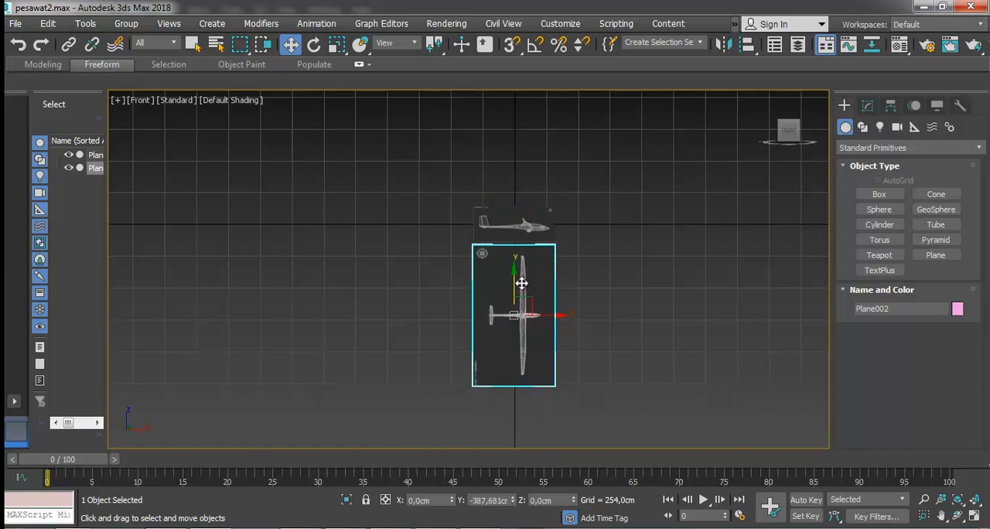
pyautogui.scroll(5, 529, 288)
pyautogui.scroll(-2, 588, 318)
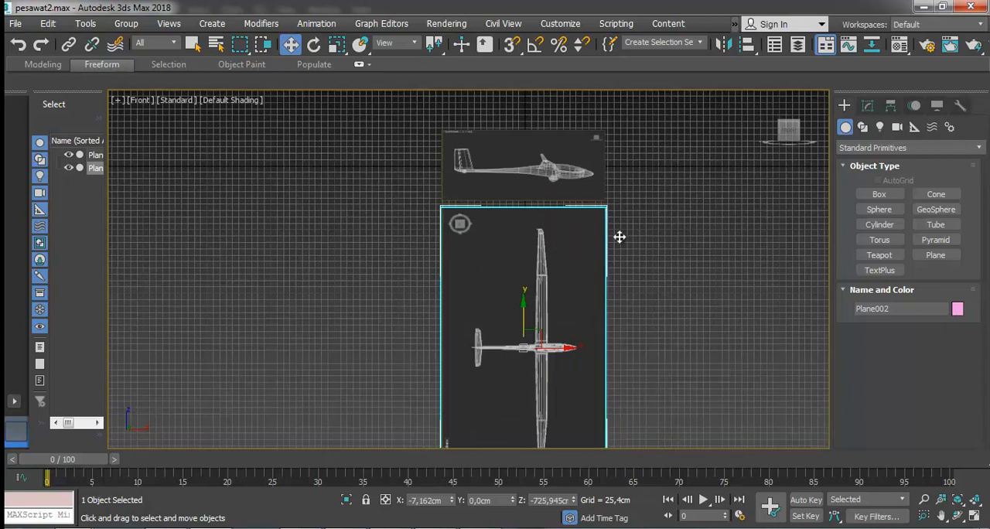
# Clone the top-view plane along X so the copy stands beside the original on its right.
pyautogui.click(624, 229)
pyautogui.click(556, 181)
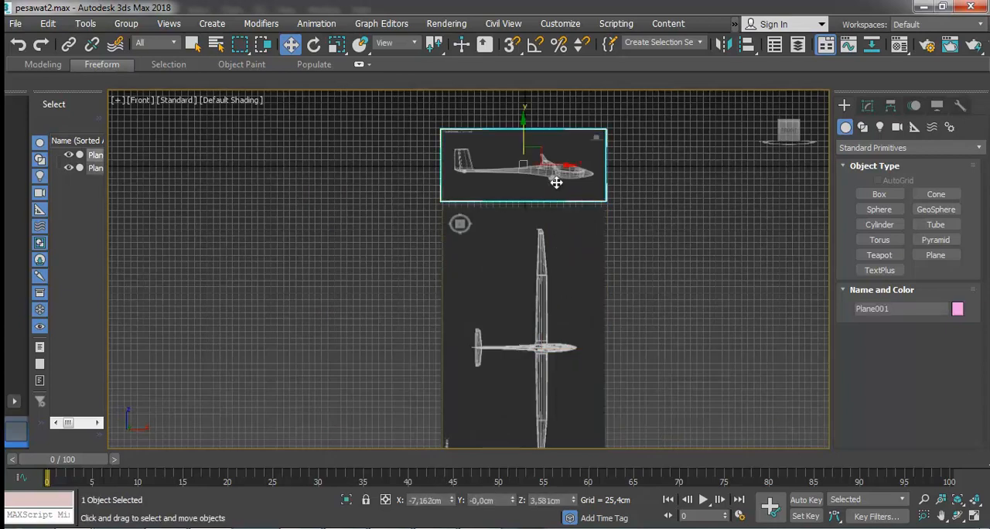
pyautogui.scroll(-2, 553, 245)
pyautogui.click(565, 286)
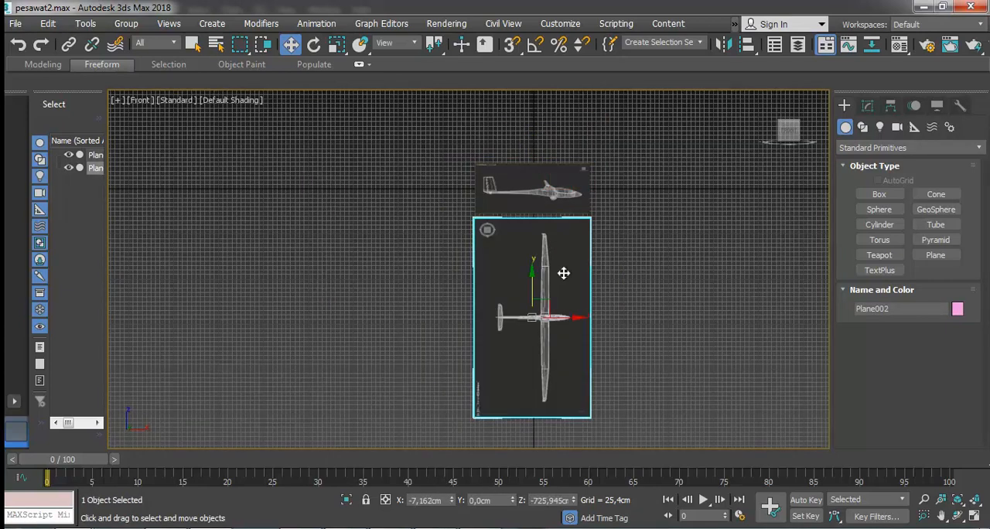
pyautogui.keyDown('shift'); pyautogui.moveTo(575, 317); pyautogui.dragTo(695, 321); pyautogui.keyUp('shift')
pyautogui.click(497, 330)
pyautogui.click(670, 206)
# With the new right-hand plane selected, load depan.jpg as the Diffuse bitmap of the third material.
pyautogui.click(670, 276)
pyautogui.press('m')
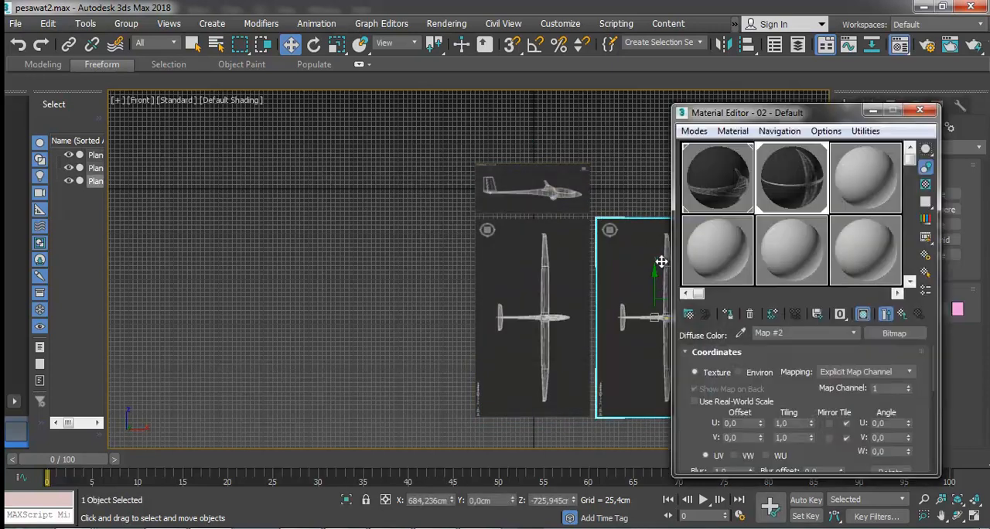
pyautogui.click(848, 180)
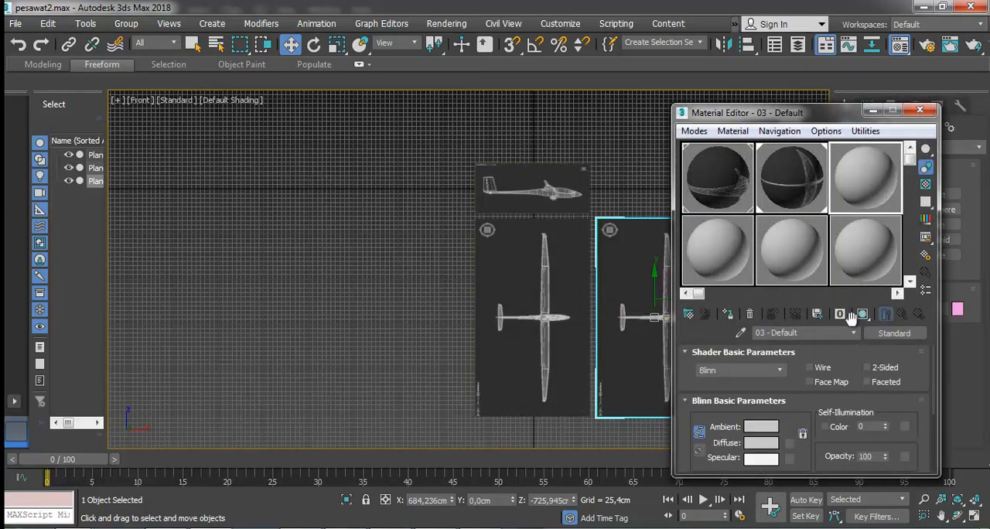
pyautogui.click(788, 443)
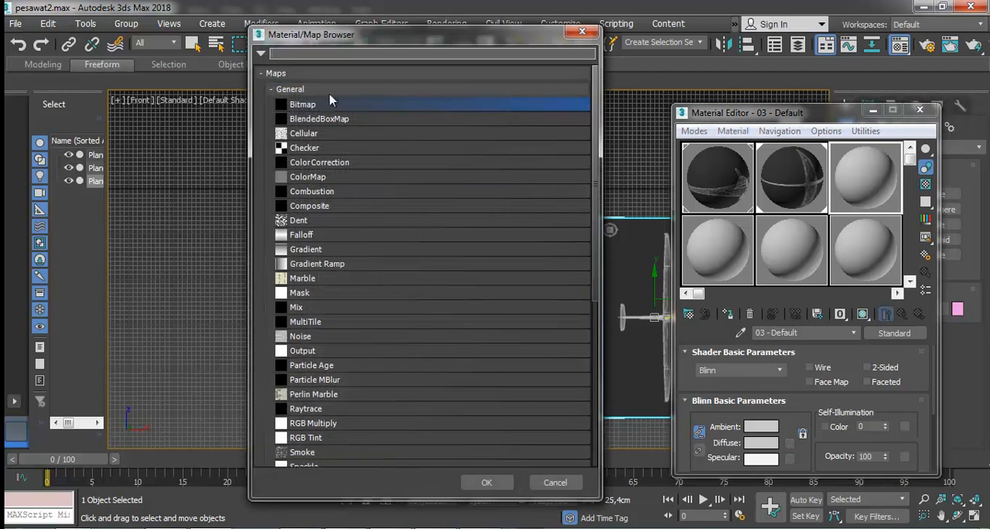
pyautogui.doubleClick(313, 105)
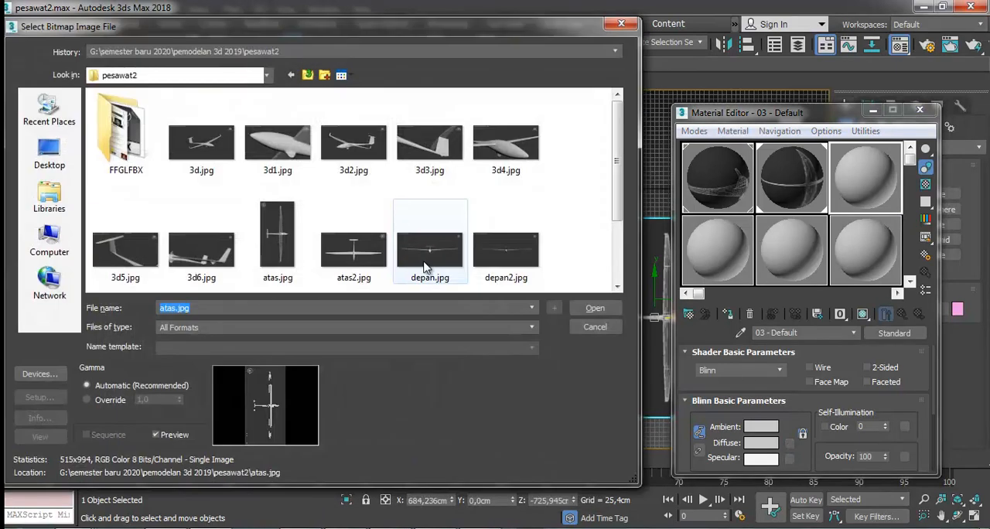
pyautogui.click(464, 244)
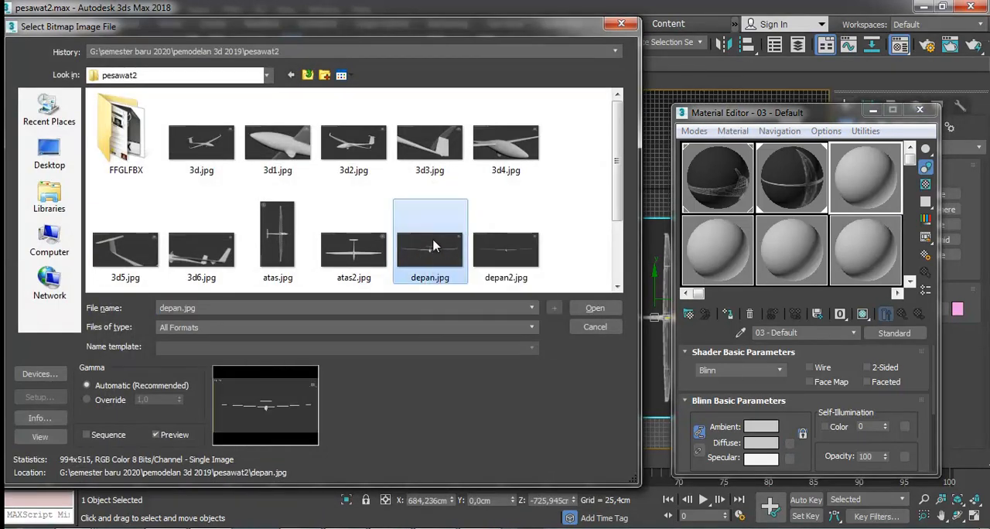
pyautogui.doubleClick(433, 246)
# Assign the depan.jpg material to the right-hand plane and show the map in the viewport.
pyautogui.moveTo(864, 182); pyautogui.dragTo(634, 269)
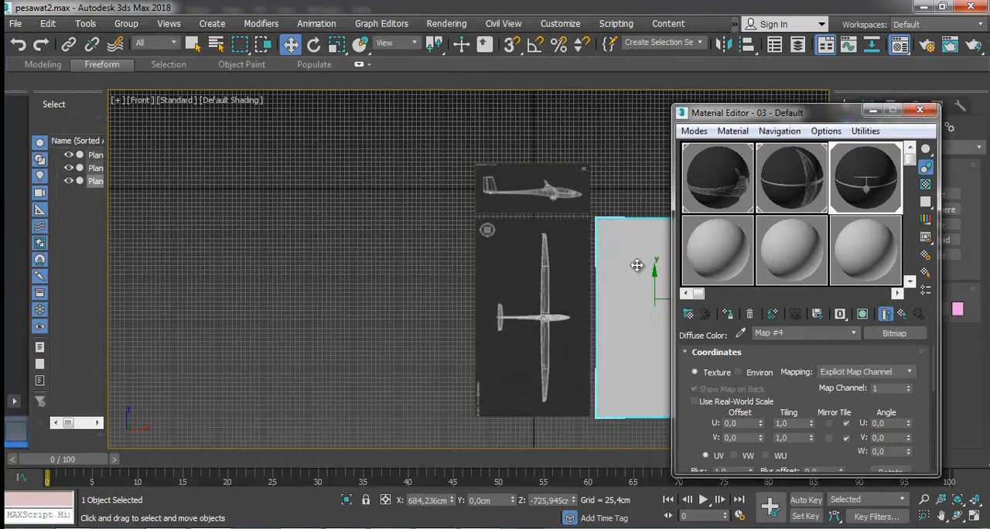
pyautogui.click(862, 317)
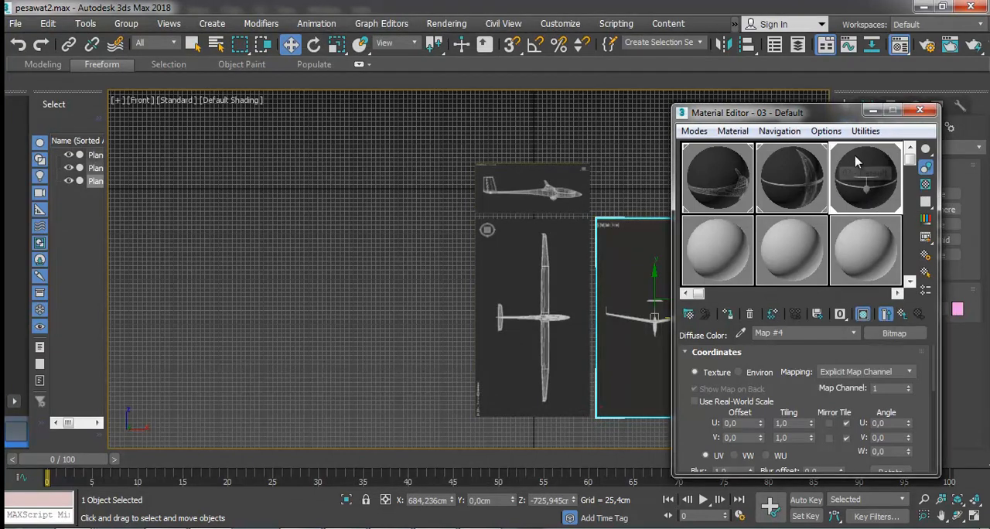
# Reopen the third material's bitmap selection and rotate depan.jpg a quarter turn counterclockwise in the image preview.
pyautogui.click(875, 331)
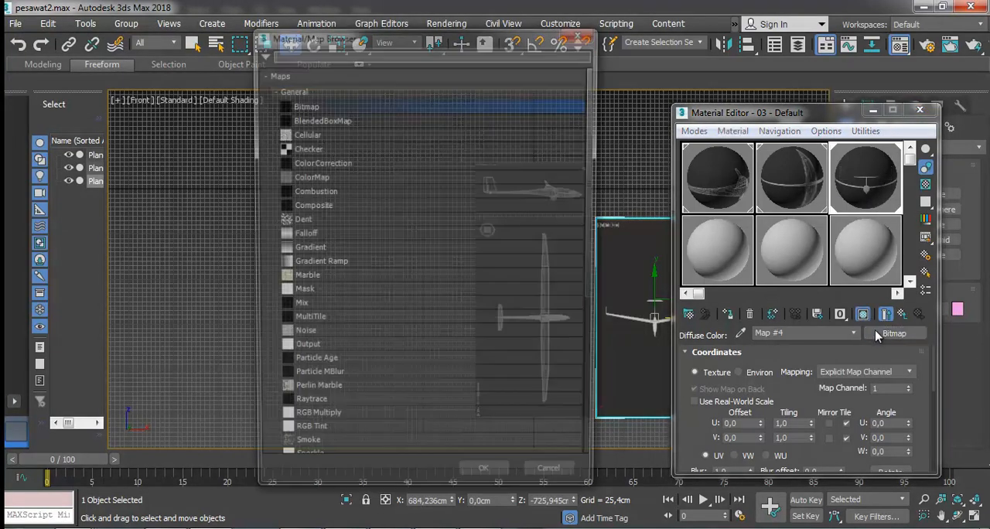
pyautogui.doubleClick(305, 105)
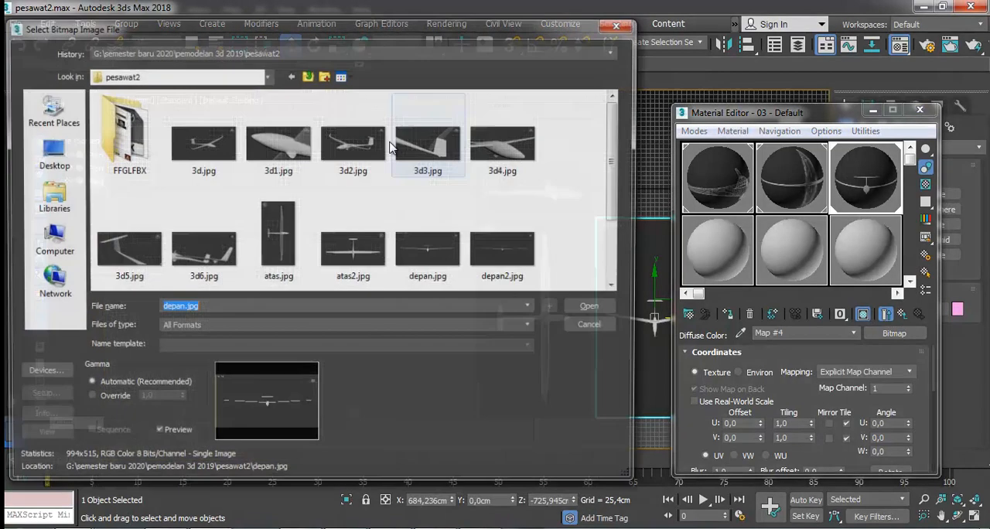
pyautogui.click(418, 256)
pyautogui.rightClick(416, 252)
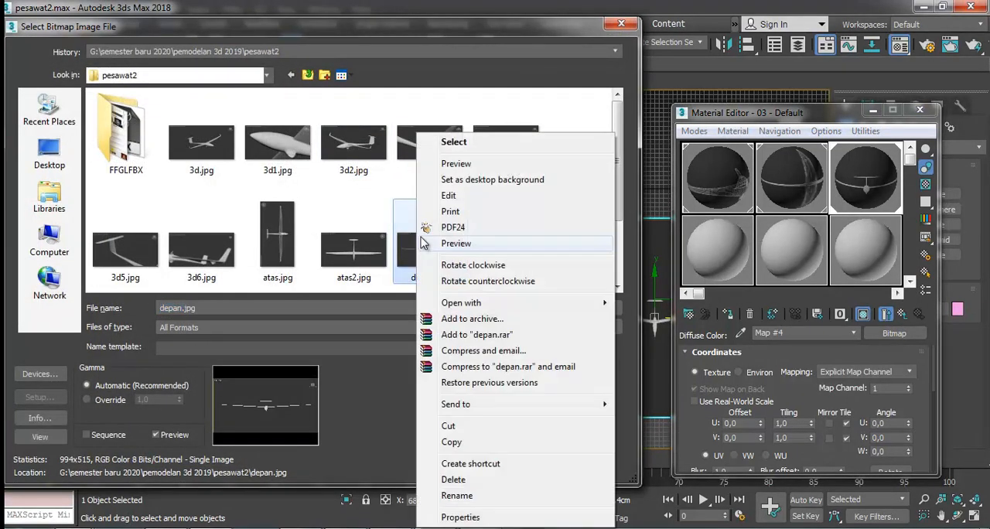
pyautogui.click(455, 163)
pyautogui.click(564, 508)
pyautogui.click(977, 7)
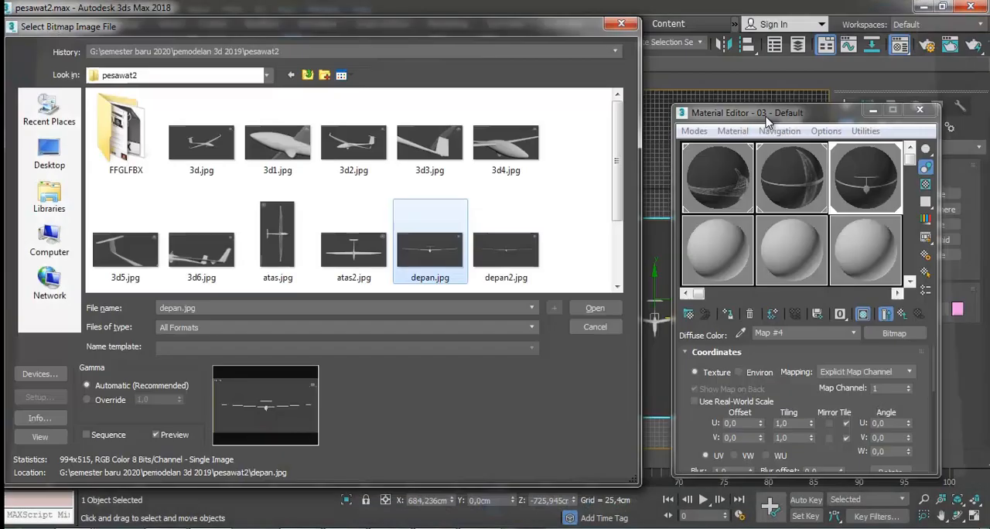
# Reload the rotated depan.jpg into the third material, show the map on the right-hand plane, close the material editor and save the scene.
pyautogui.click(607, 306)
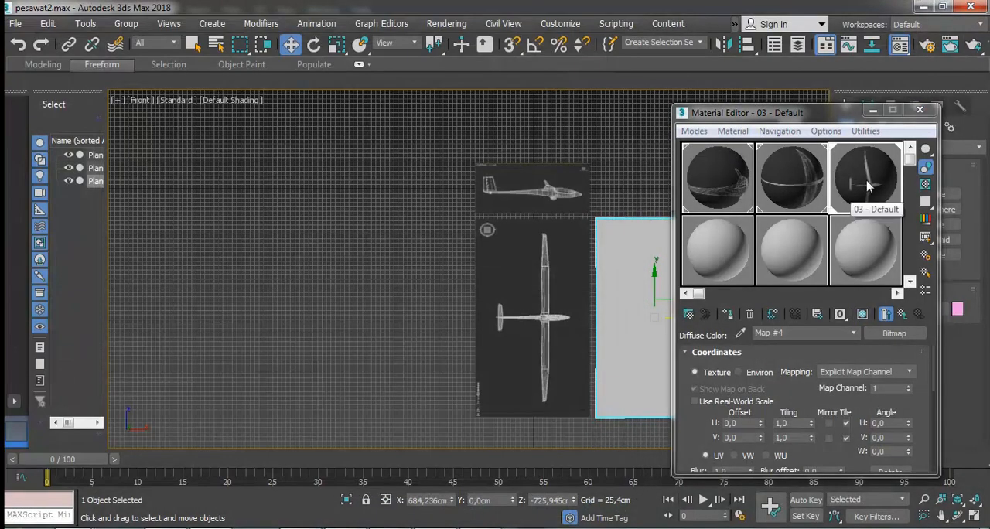
pyautogui.click(867, 318)
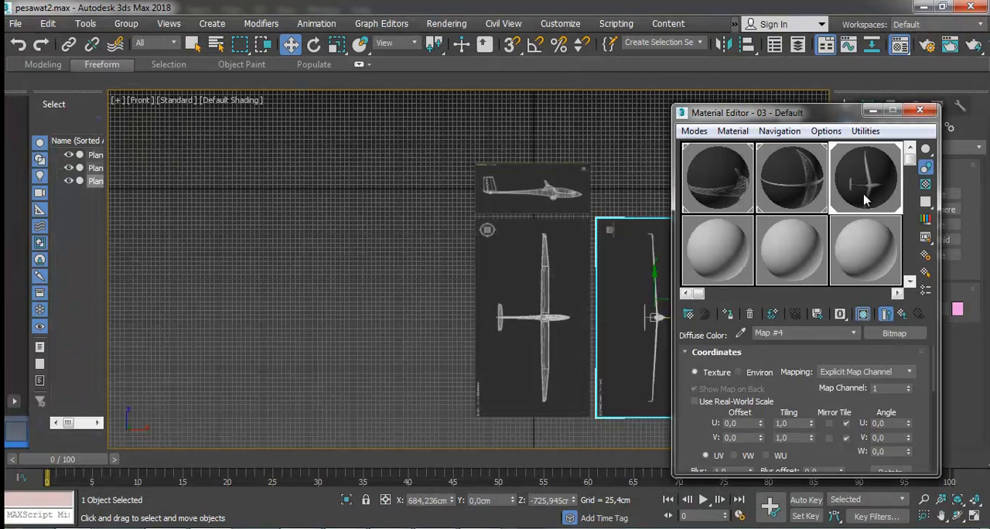
pyautogui.click(919, 111)
pyautogui.click(639, 181)
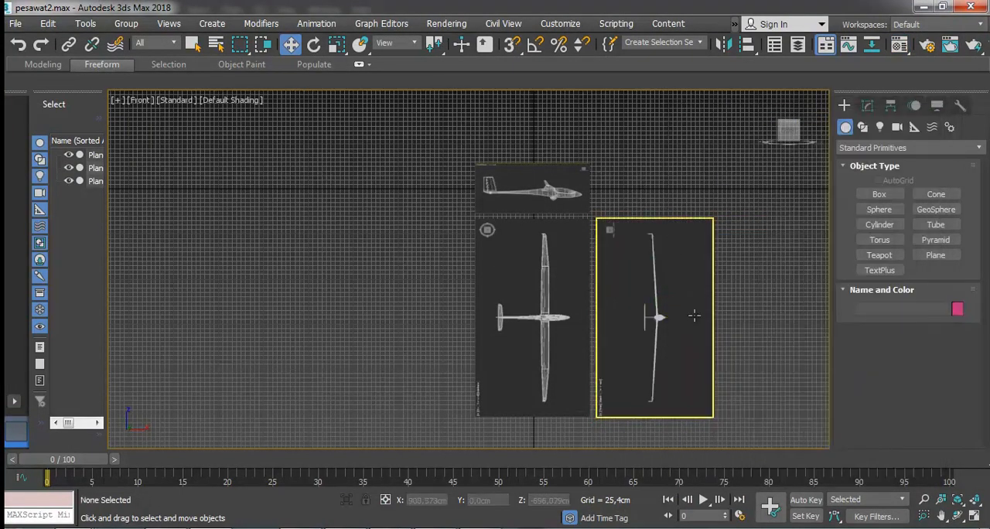
pyautogui.hotkey('ctrl', 's')
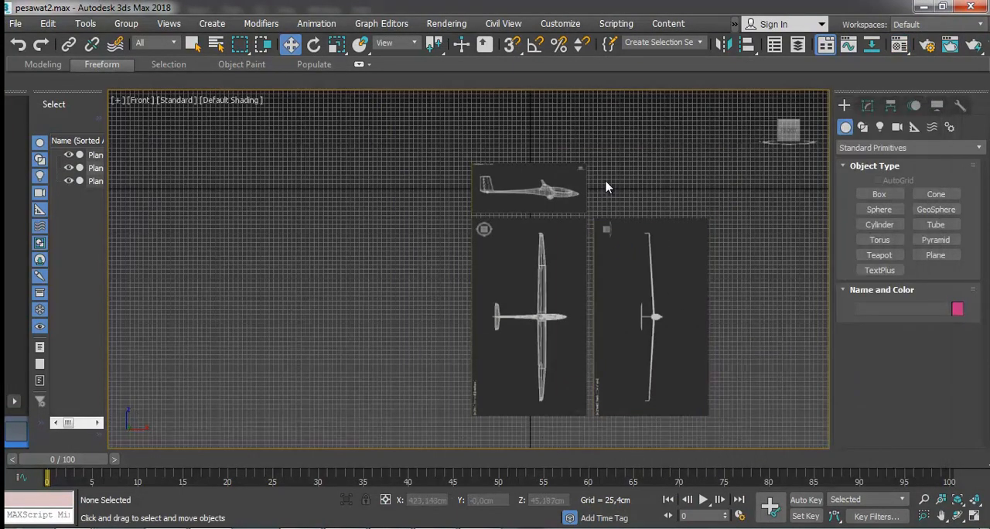
# Rotate the top-view plane to lie flat, with its X rotation set to 0.
pyautogui.click(558, 250)
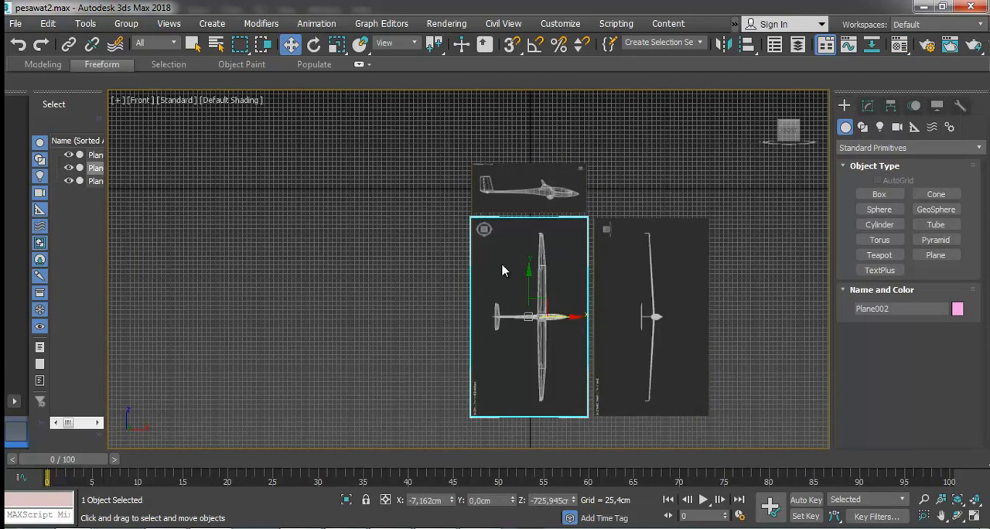
pyautogui.click(313, 44)
pyautogui.moveTo(530, 344); pyautogui.dragTo(533, 221)
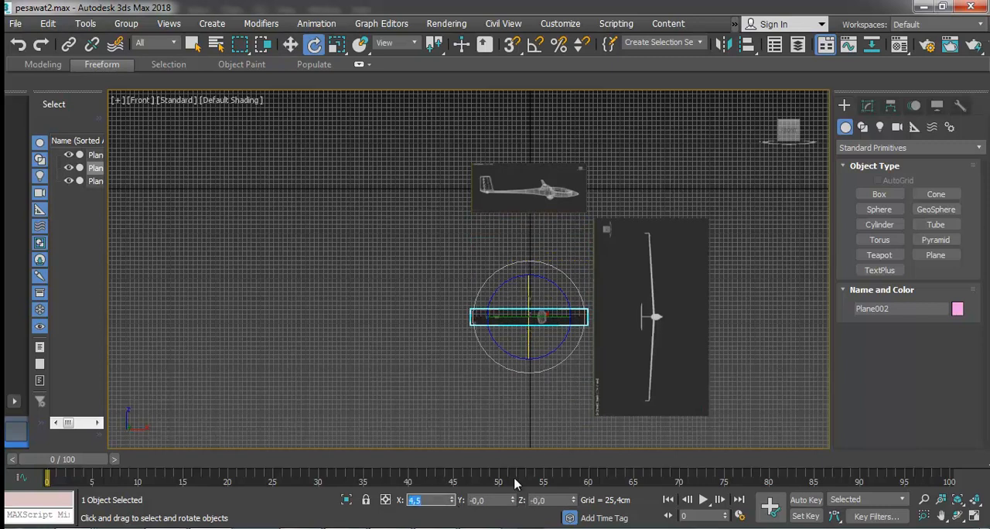
pyautogui.write('0')
pyautogui.press('Return')
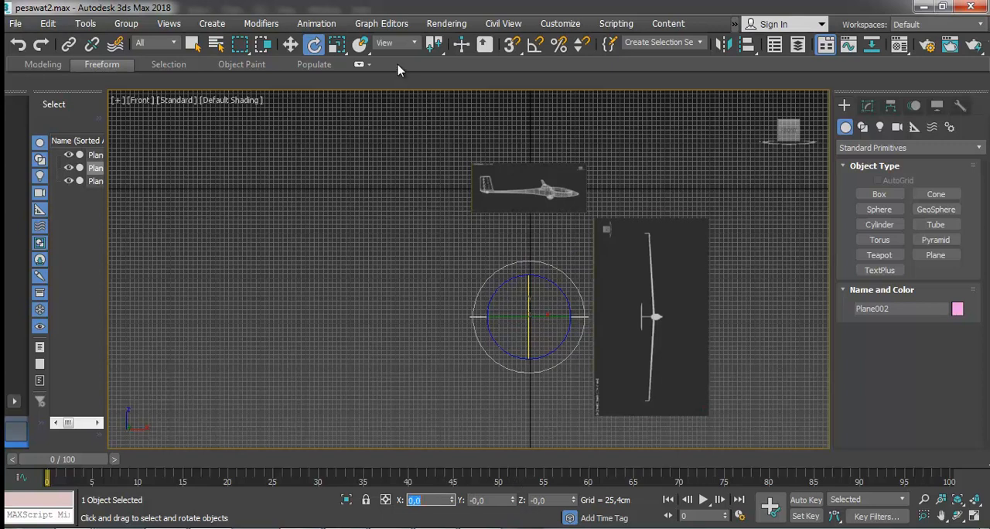
# Rotate the front-view plane upright and edge-on, with rotation values X 0, Y 90 and Z 0.
pyautogui.click(663, 319)
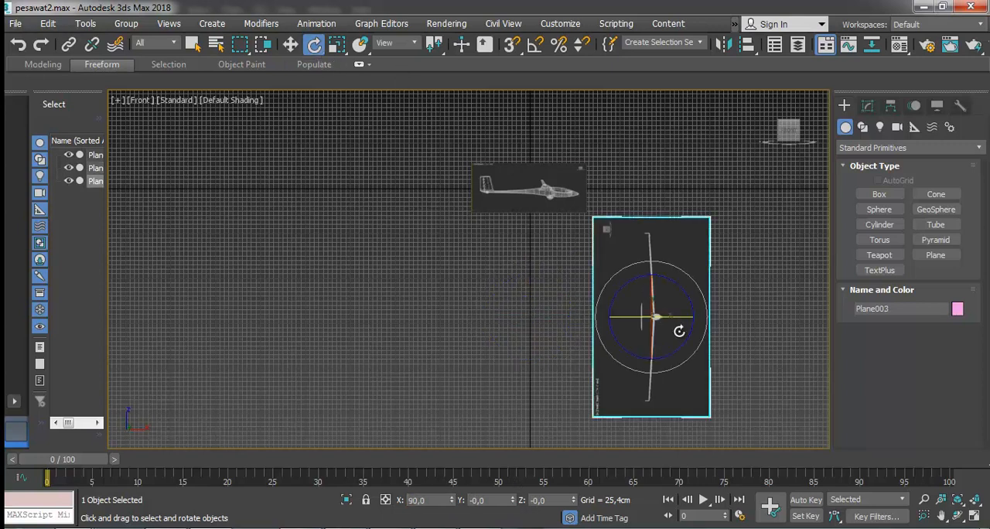
pyautogui.moveTo(647, 338); pyautogui.dragTo(642, 232)
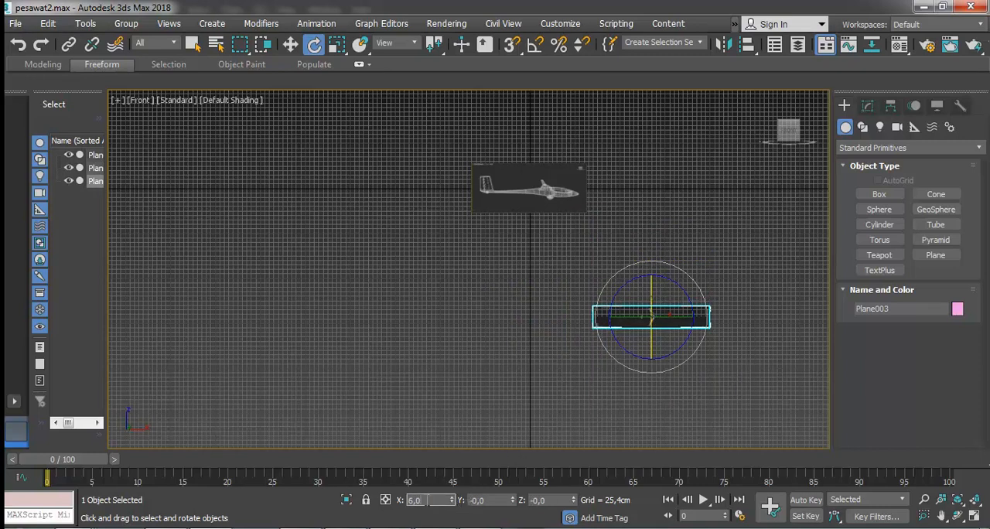
pyautogui.click(386, 500)
pyautogui.moveTo(673, 284); pyautogui.dragTo(760, 401)
pyautogui.click(502, 499)
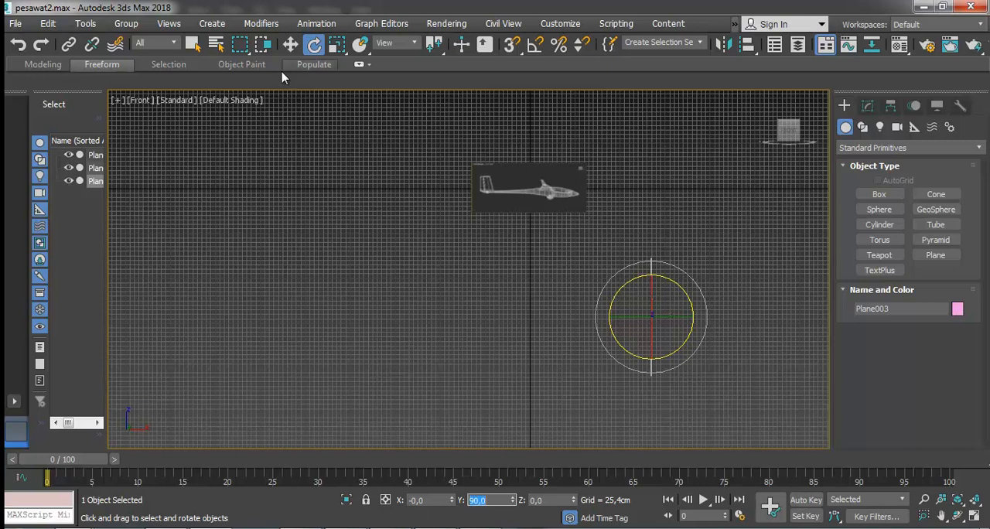
# Move the edge-on front-view plane up beside the tail end of the side-view plane, at X about -434 cm.
pyautogui.click(289, 44)
pyautogui.moveTo(660, 295); pyautogui.dragTo(463, 197)
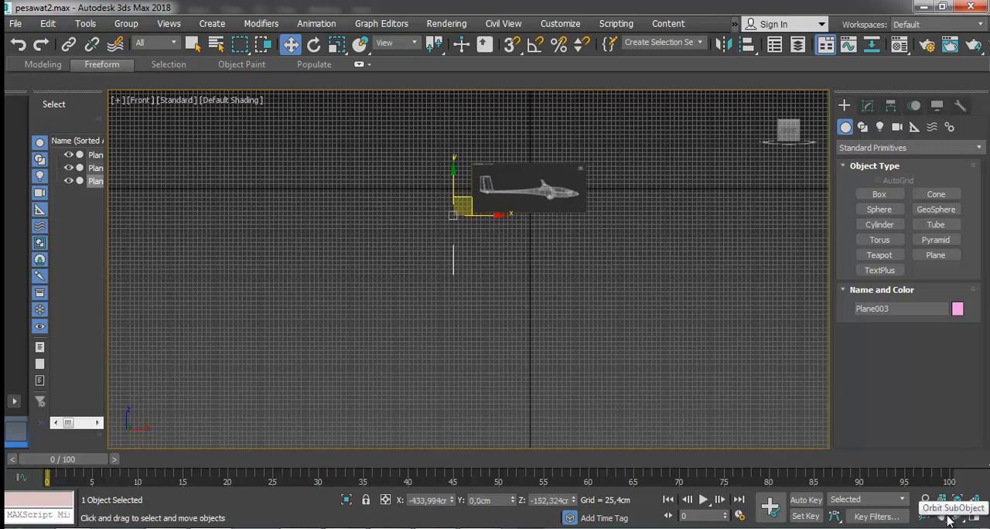
pyautogui.press('p')
pyautogui.keyDown('alt'); pyautogui.moveTo(432, 193); pyautogui.dragTo(570, 240, button='middle'); pyautogui.keyUp('alt')
pyautogui.click(469, 294)
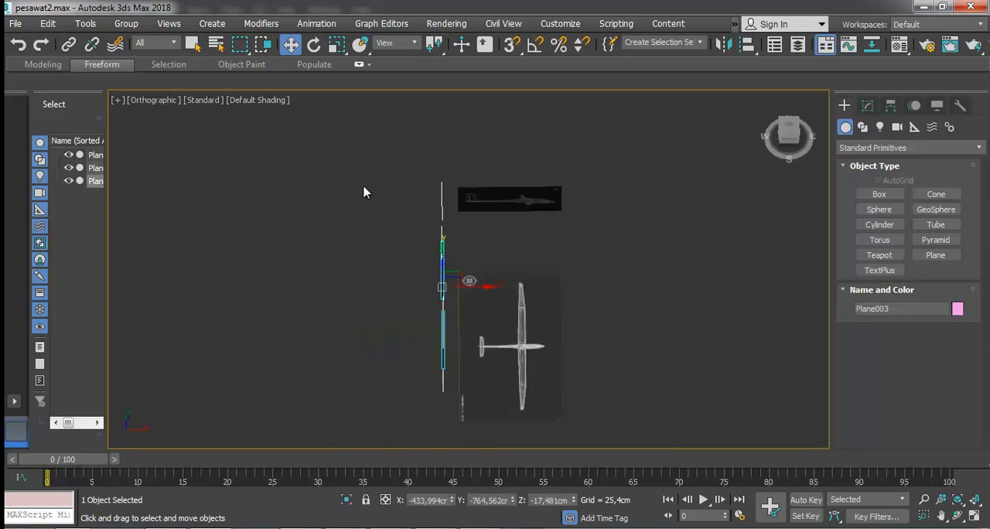
pyautogui.click(426, 196)
# Enable Backface Cull in the object properties of all three reference planes.
pyautogui.moveTo(382, 153); pyautogui.dragTo(667, 441)
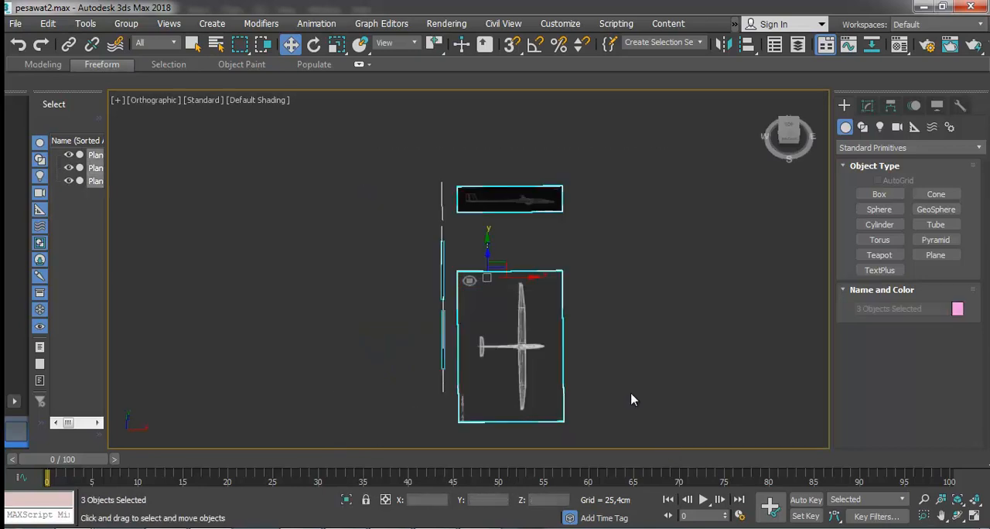
pyautogui.rightClick(531, 306)
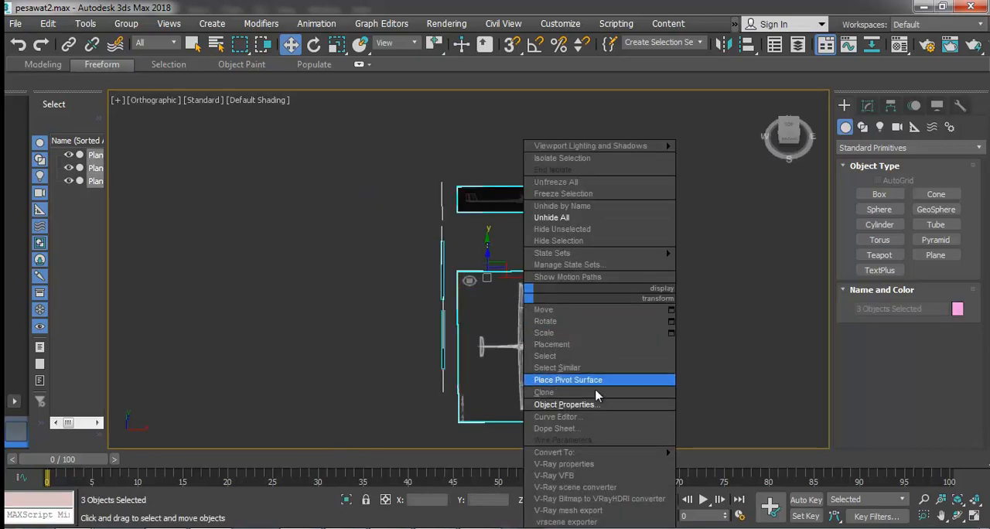
pyautogui.click(533, 405)
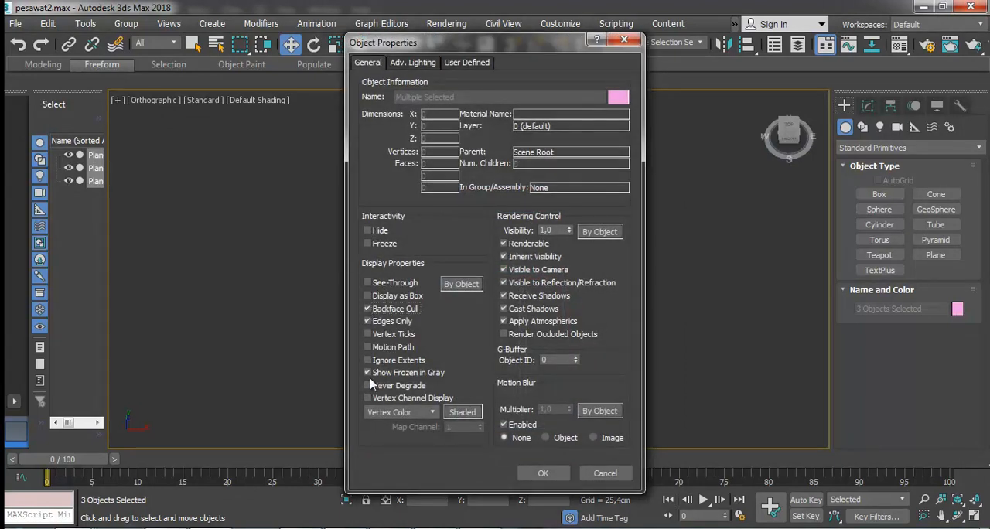
pyautogui.click(541, 474)
pyautogui.click(658, 253)
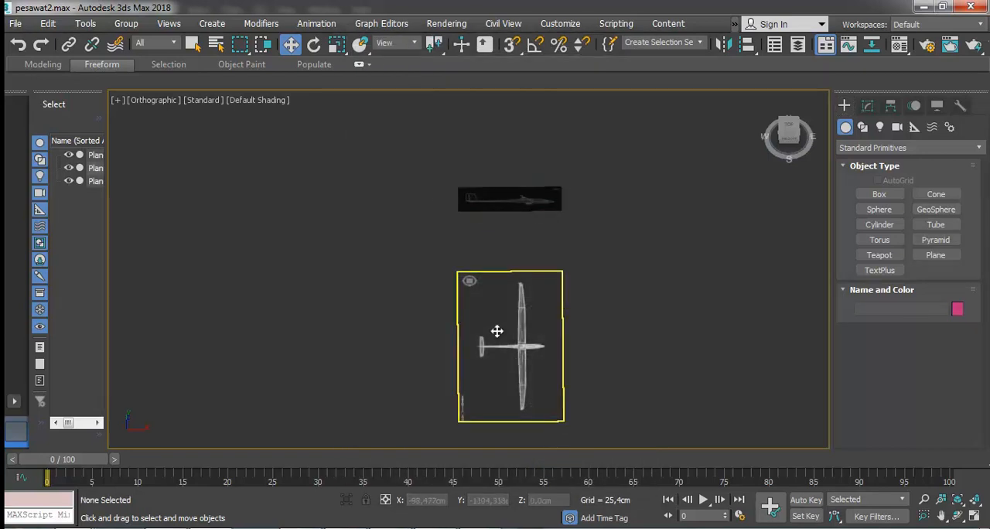
# Examine how the three reference planes are arranged relative to each other from an angled view.
pyautogui.click(496, 330)
pyautogui.click(958, 516)
pyautogui.moveTo(638, 364); pyautogui.dragTo(450, 262)
pyautogui.click(290, 44)
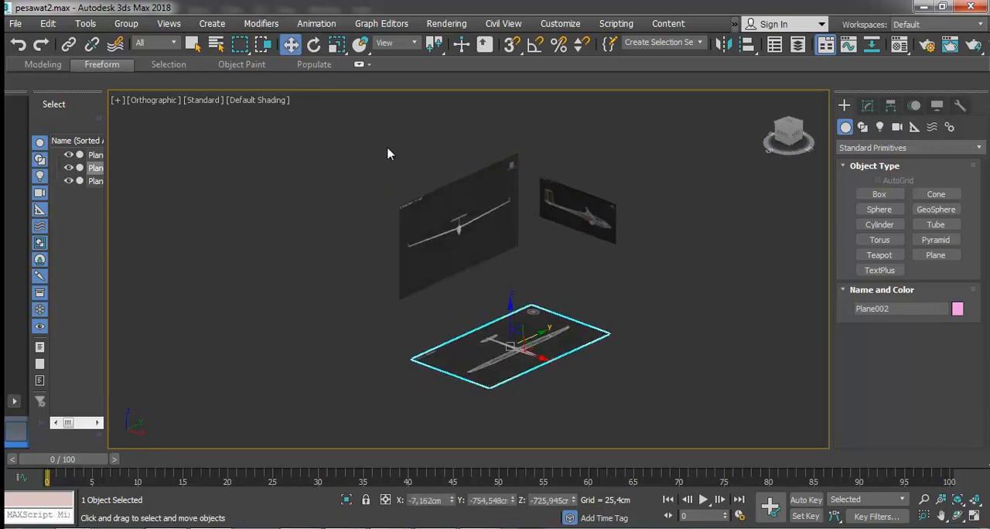
pyautogui.moveTo(326, 135); pyautogui.dragTo(674, 338)
pyautogui.moveTo(698, 394); pyautogui.dragTo(371, 278)
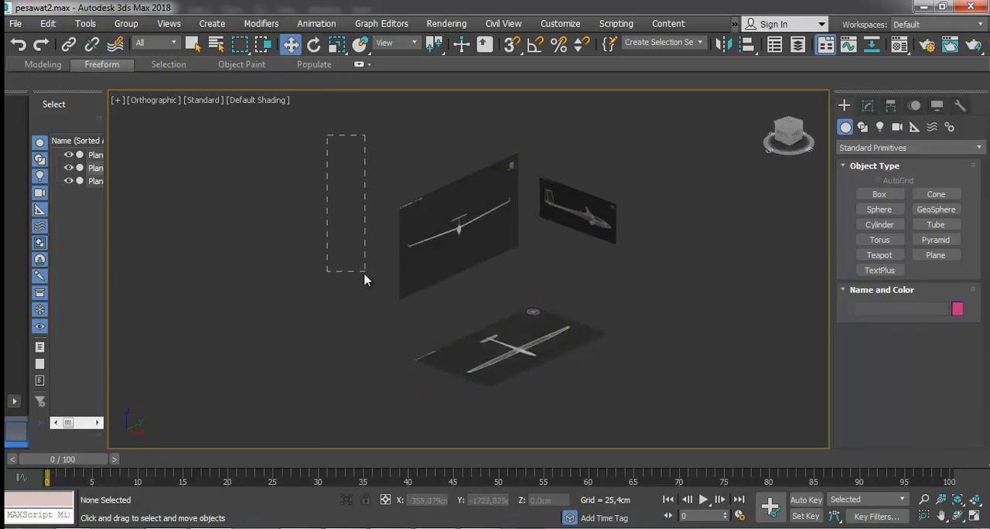
pyautogui.moveTo(650, 418); pyautogui.dragTo(651, 422)
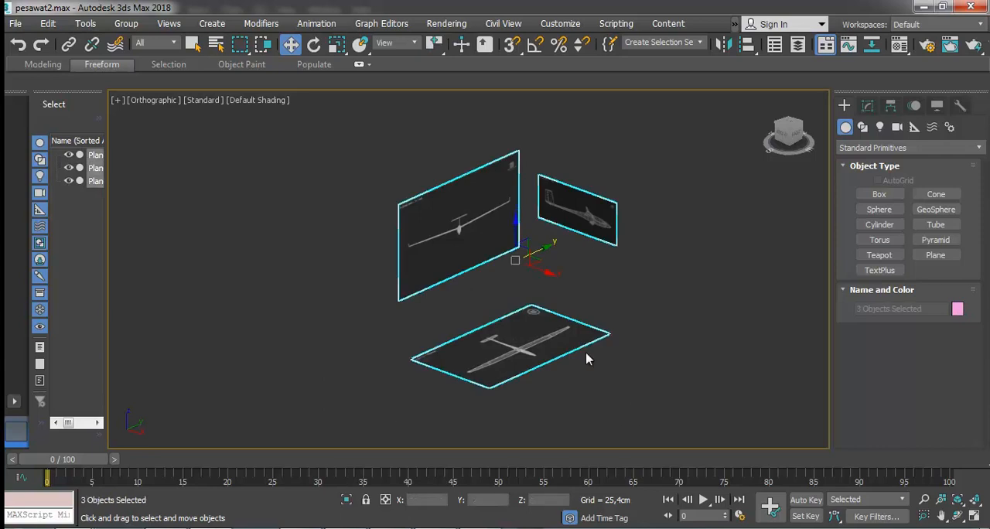
pyautogui.scroll(2, 525, 282)
pyautogui.click(516, 291)
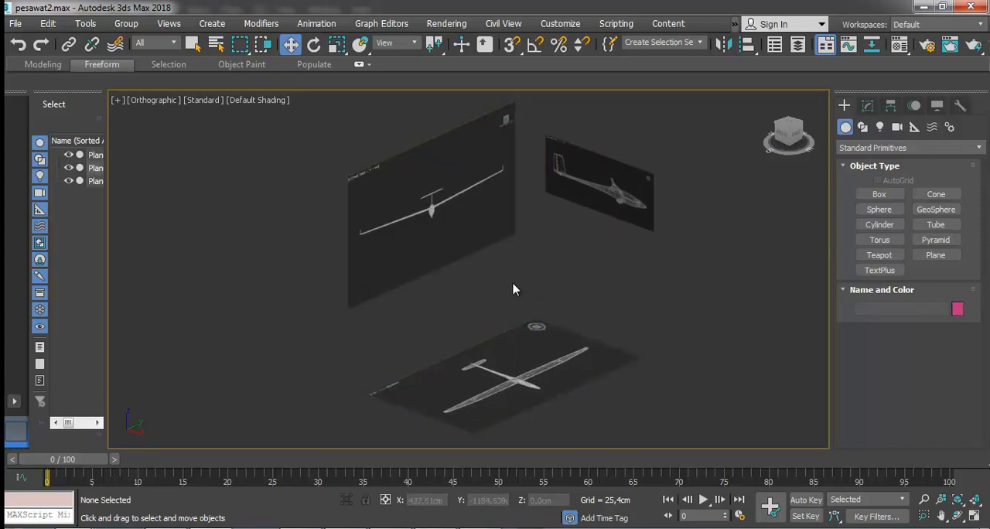
# Switch to the Front view to frame the side-view glider reference, and save the scene.
pyautogui.press('l')
pyautogui.press('f')
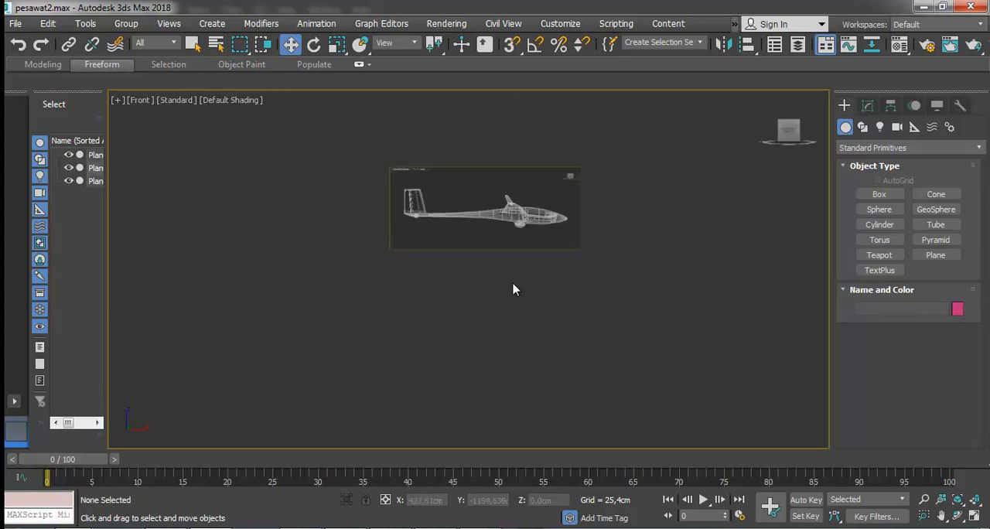
pyautogui.scroll(5, 491, 173)
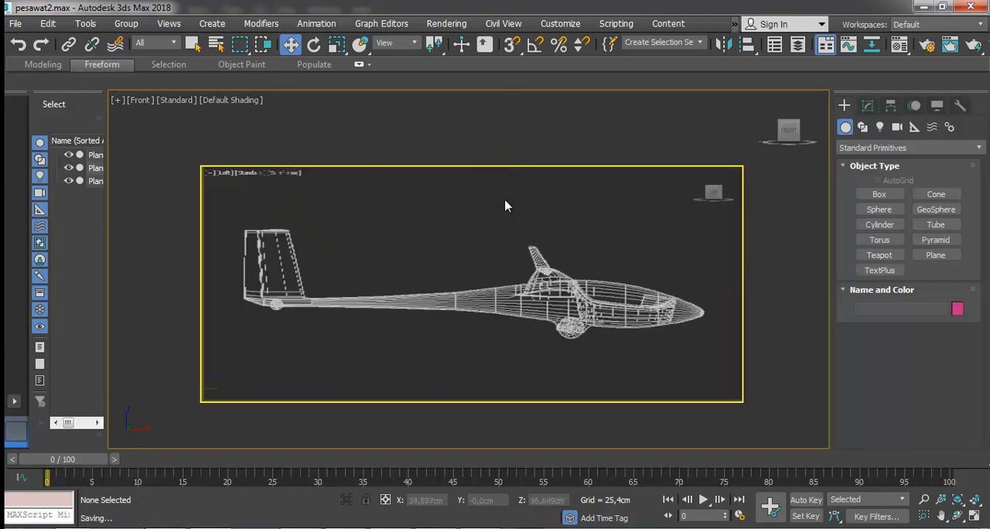
pyautogui.scroll(5, 510, 190)
pyautogui.scroll(-6, 510, 193)
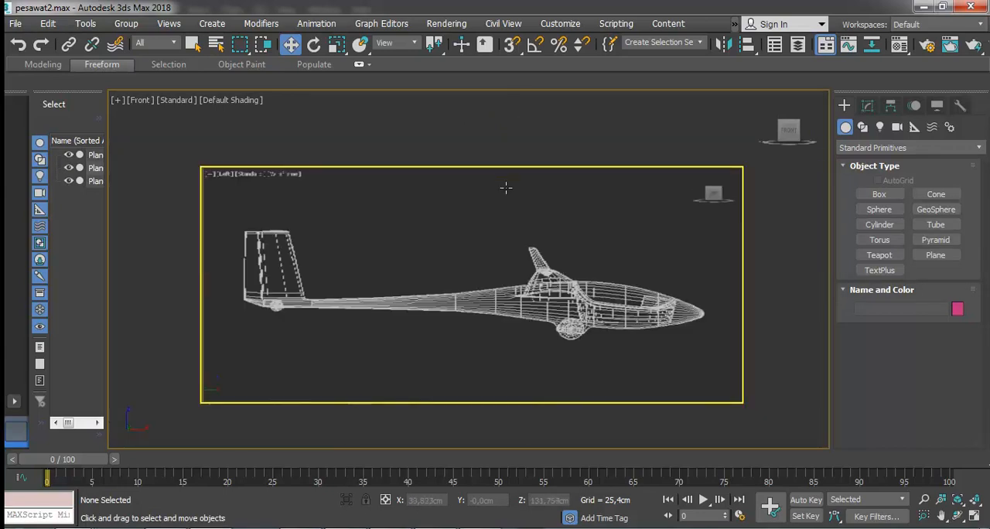
pyautogui.scroll(1, 505, 183)
# Freeze the side-view reference plane.
pyautogui.click(508, 192)
pyautogui.rightClick(508, 193)
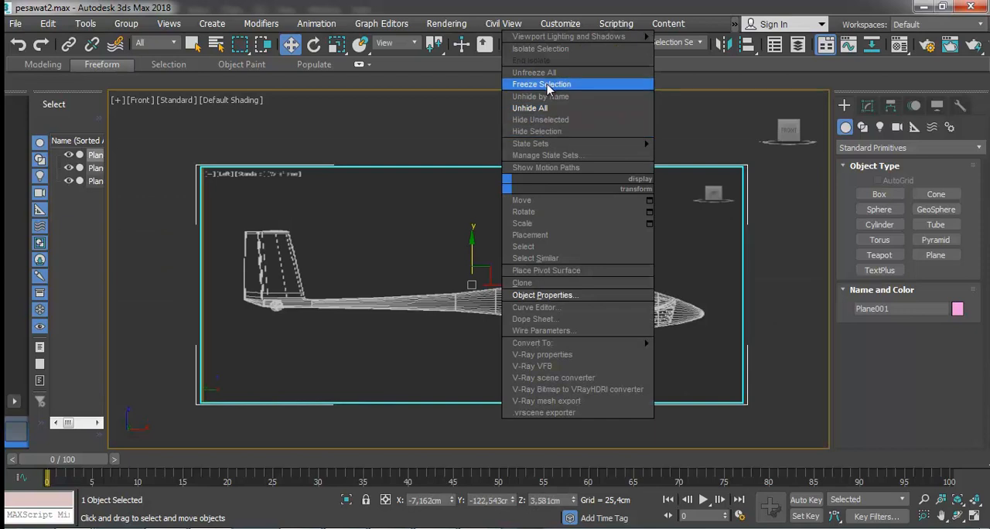
pyautogui.click(542, 83)
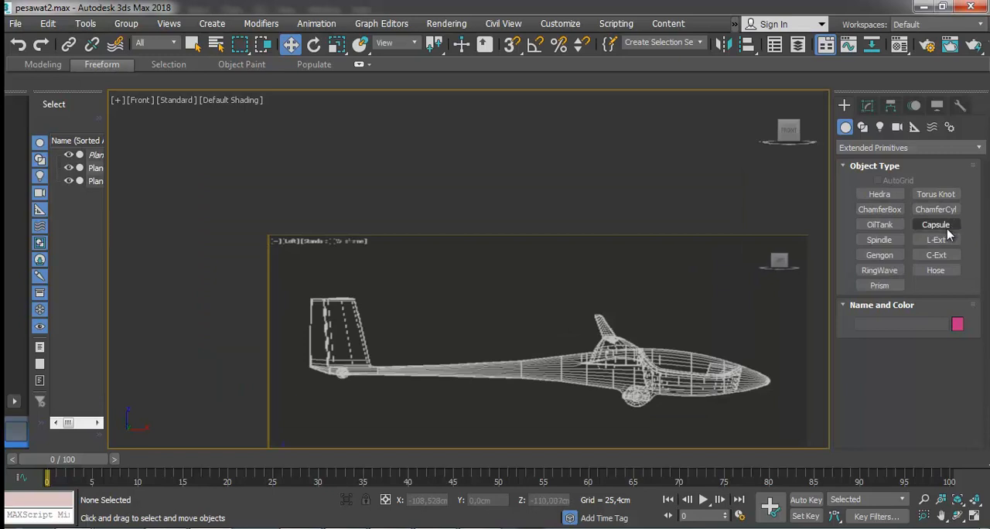
# Create a capsule over the rear fuselage in the Front view, about 75 cm in radius and 274 cm high.
pyautogui.click(935, 225)
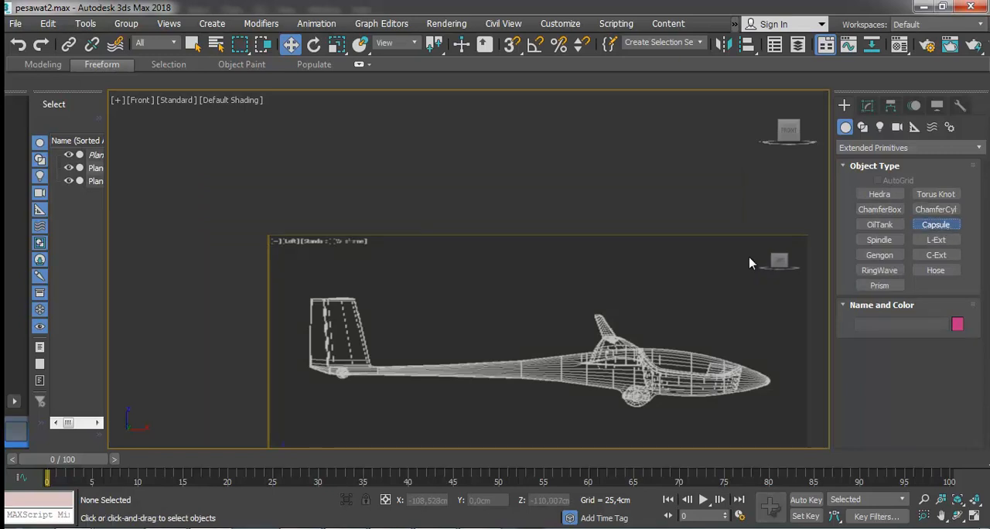
pyautogui.moveTo(389, 359); pyautogui.dragTo(443, 378)
pyautogui.click(441, 374)
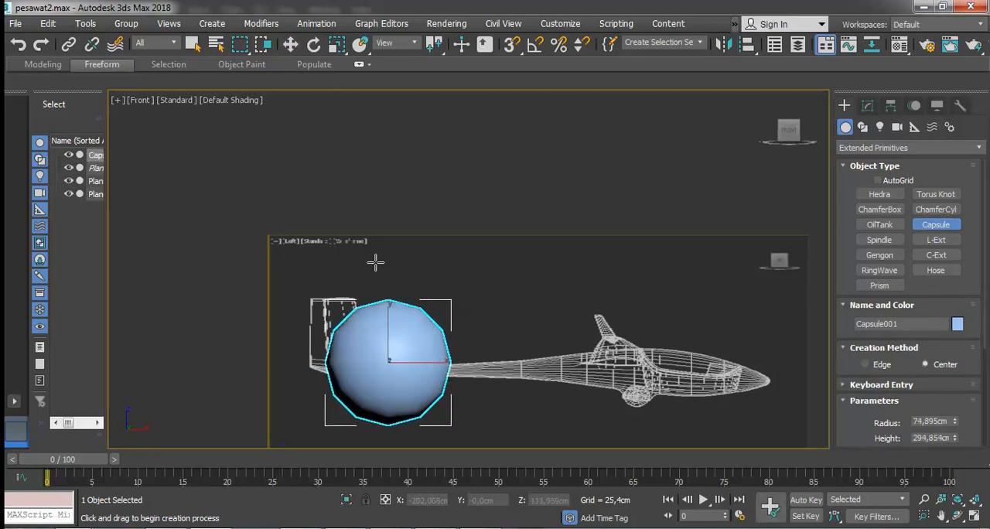
# Rotate the capsule so it lies lengthwise along the fuselage direction.
pyautogui.click(290, 44)
pyautogui.click(313, 45)
pyautogui.moveTo(365, 359); pyautogui.dragTo(503, 390)
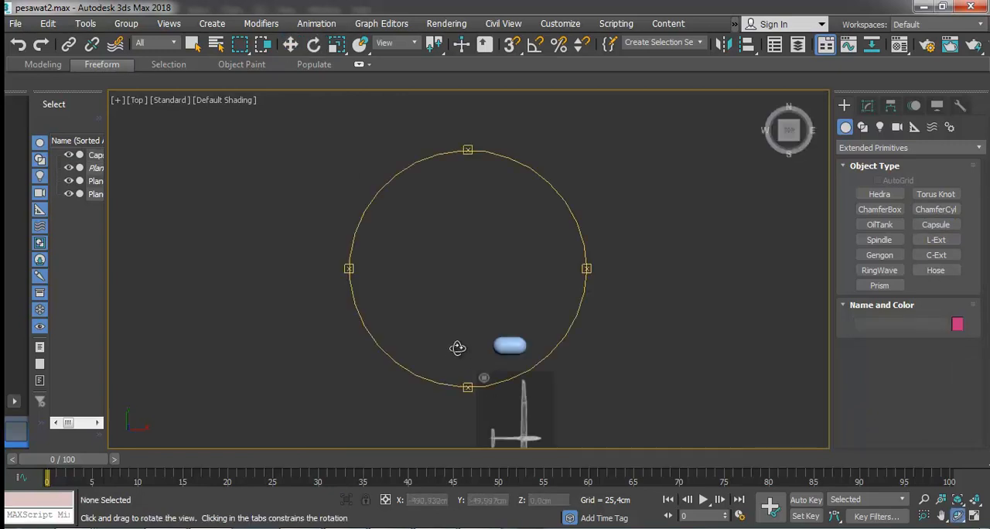
pyautogui.moveTo(455, 348); pyautogui.dragTo(448, 277)
pyautogui.click(291, 44)
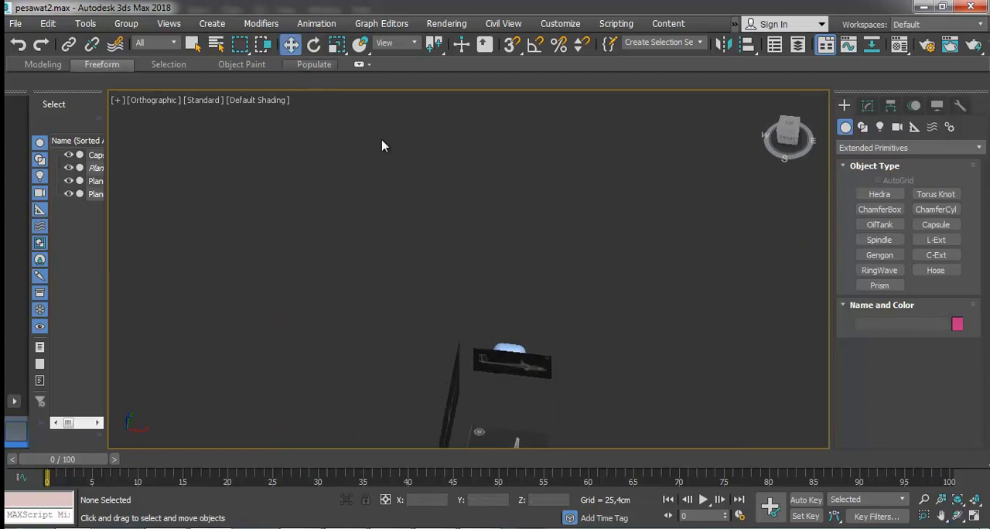
# Unfreeze all objects and move the side-view plane back behind the capsule to Y about 521 cm.
pyautogui.rightClick(583, 298)
pyautogui.click(607, 195)
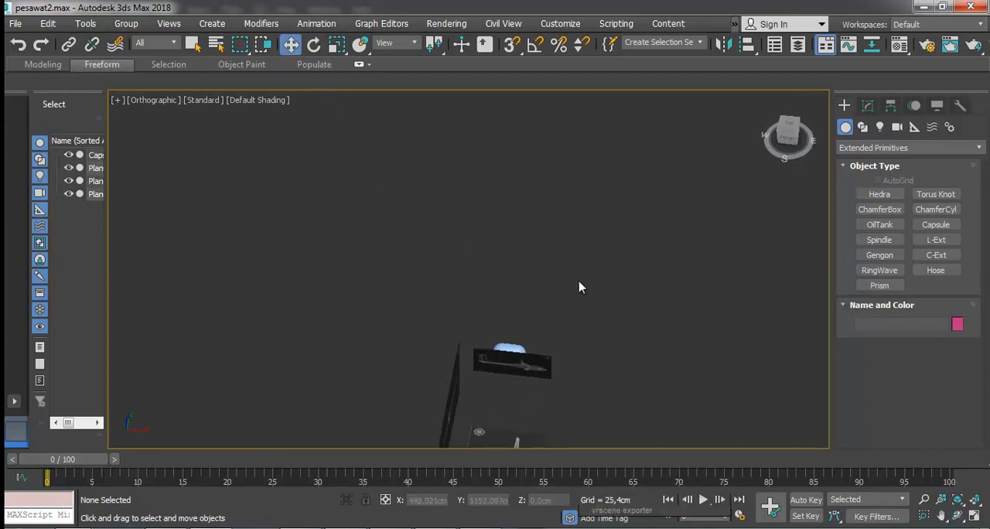
pyautogui.click(535, 372)
pyautogui.moveTo(522, 334); pyautogui.dragTo(536, 268)
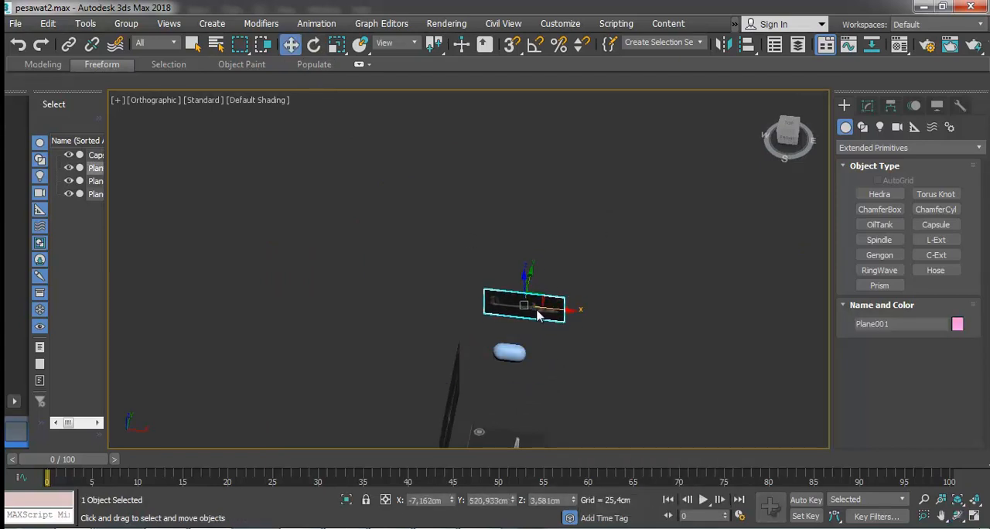
# Move the front-view reference plane farther from the capsule along X and lower the top-view reference plane.
pyautogui.rightClick(537, 309)
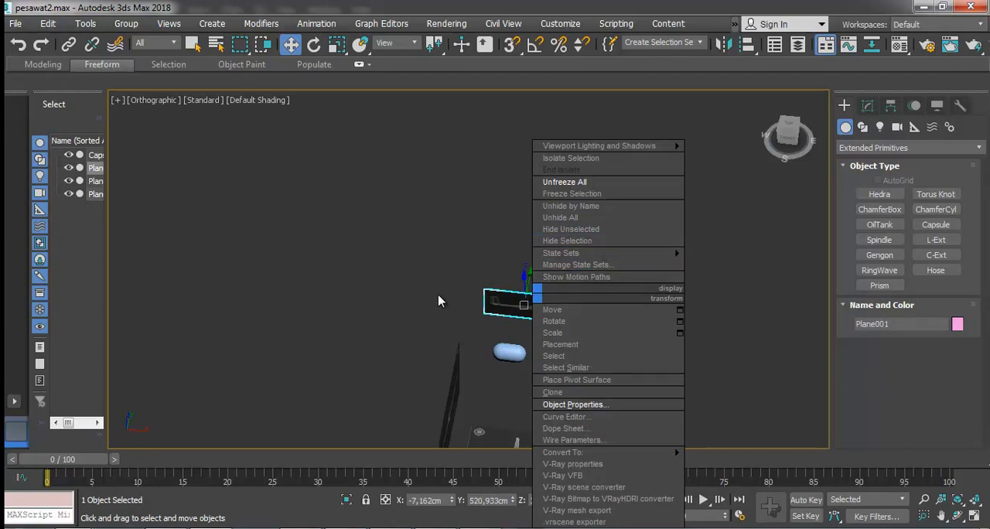
pyautogui.click(460, 330)
pyautogui.click(458, 386)
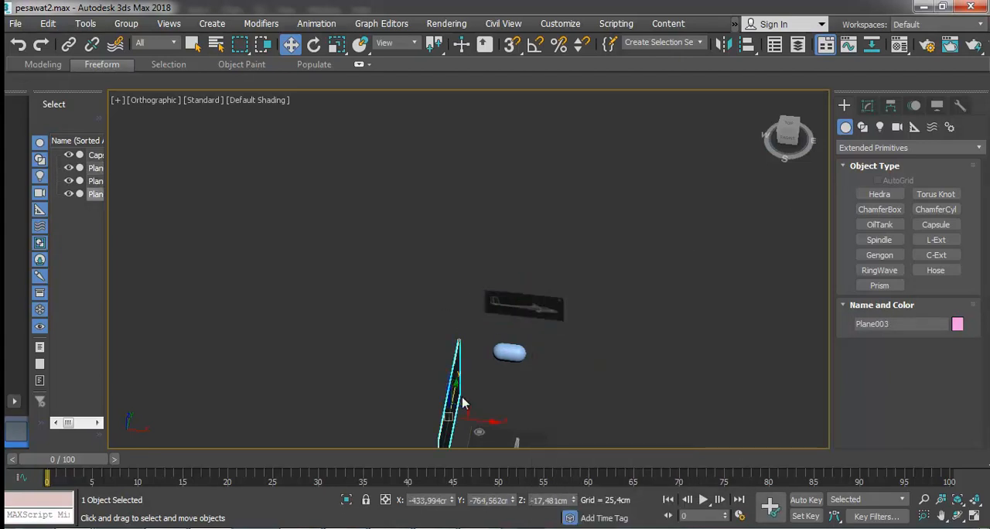
pyautogui.moveTo(479, 418); pyautogui.dragTo(428, 411)
pyautogui.click(491, 417)
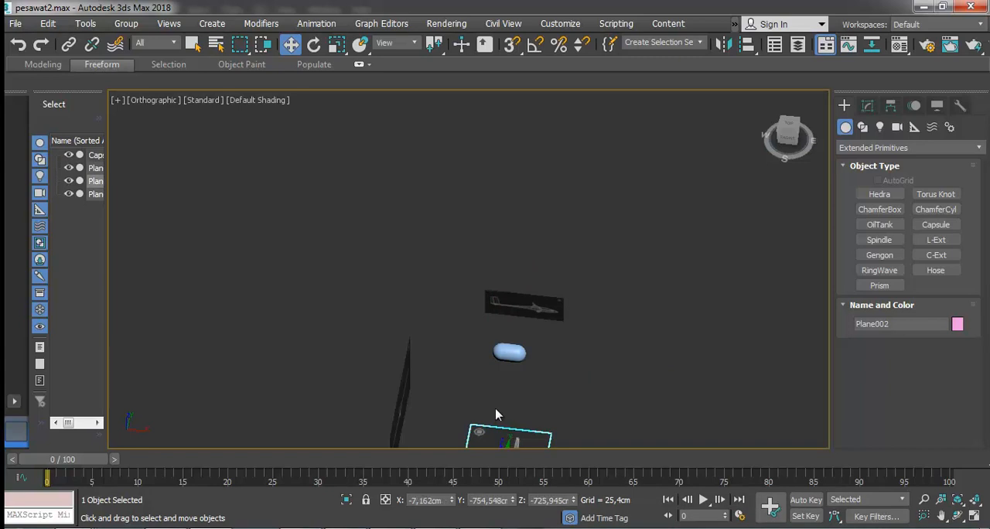
pyautogui.scroll(-2, 503, 415)
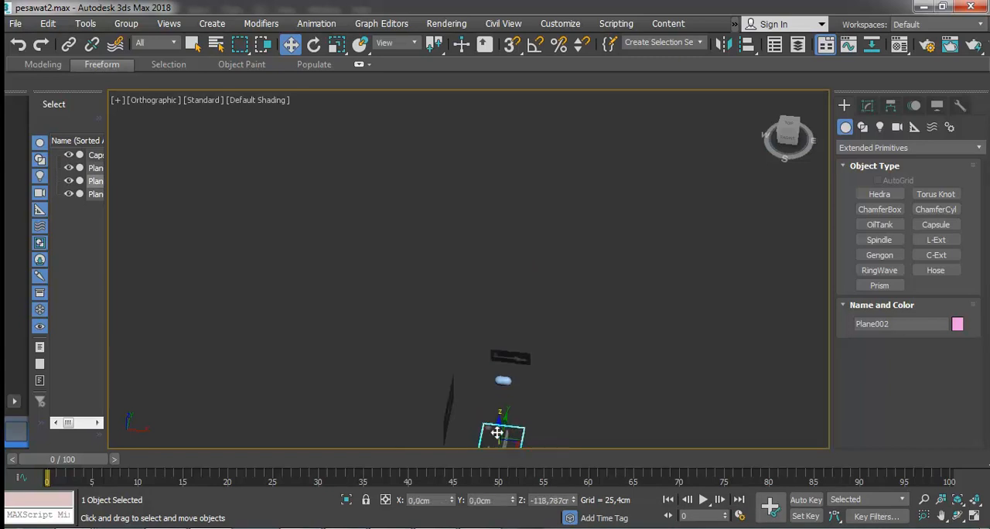
# Return to the Front view, freeze the side-view reference plane and save the scene.
pyautogui.click(503, 379)
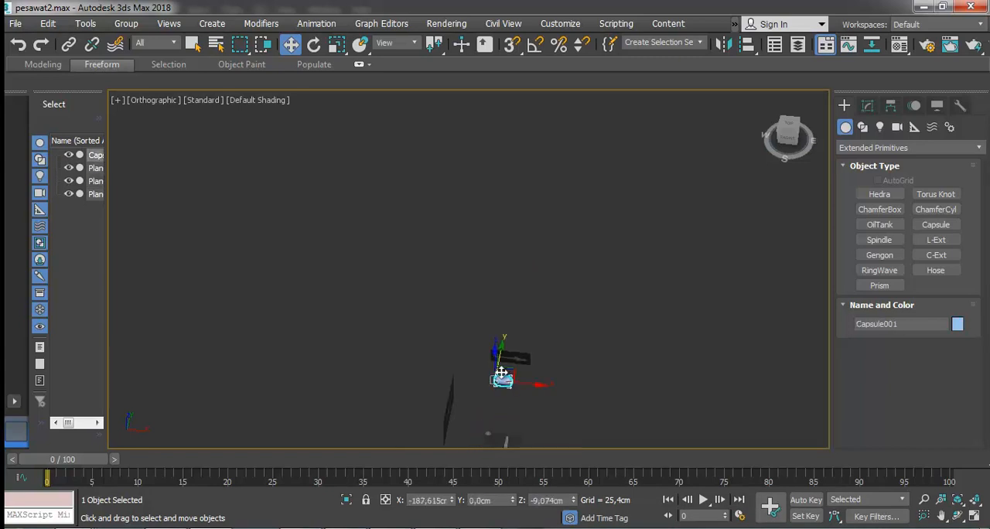
pyautogui.press('f')
pyautogui.click(514, 203)
pyautogui.click(545, 347)
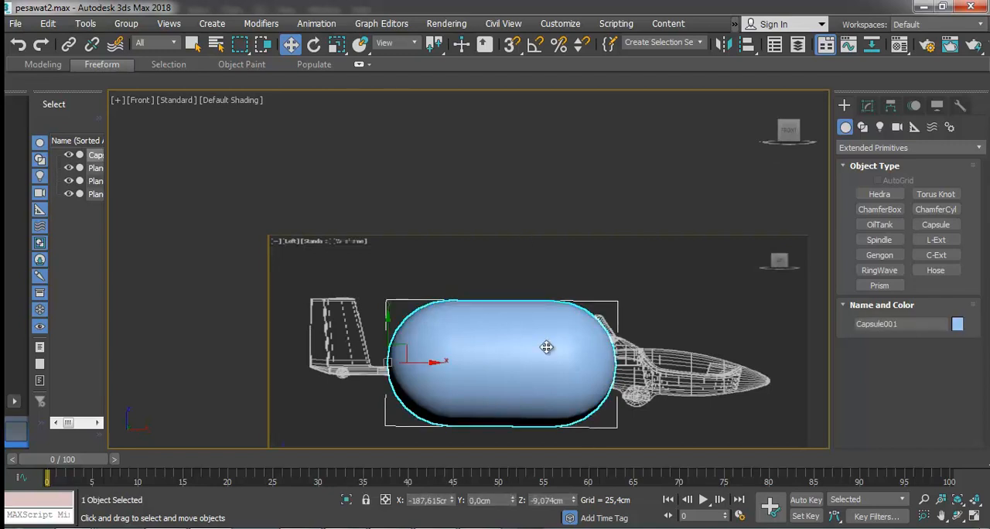
pyautogui.click(551, 239)
pyautogui.rightClick(551, 240)
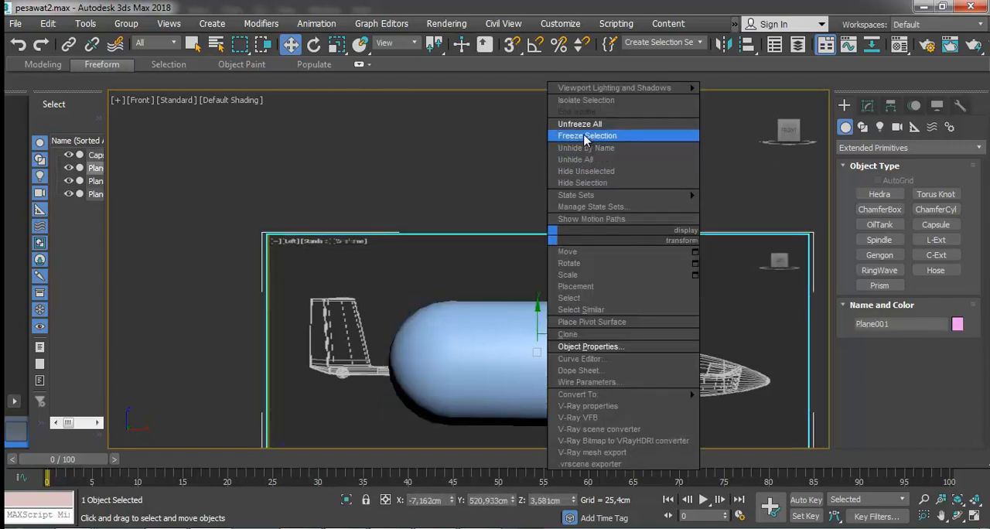
pyautogui.click(588, 133)
pyautogui.hotkey('ctrl', 's')
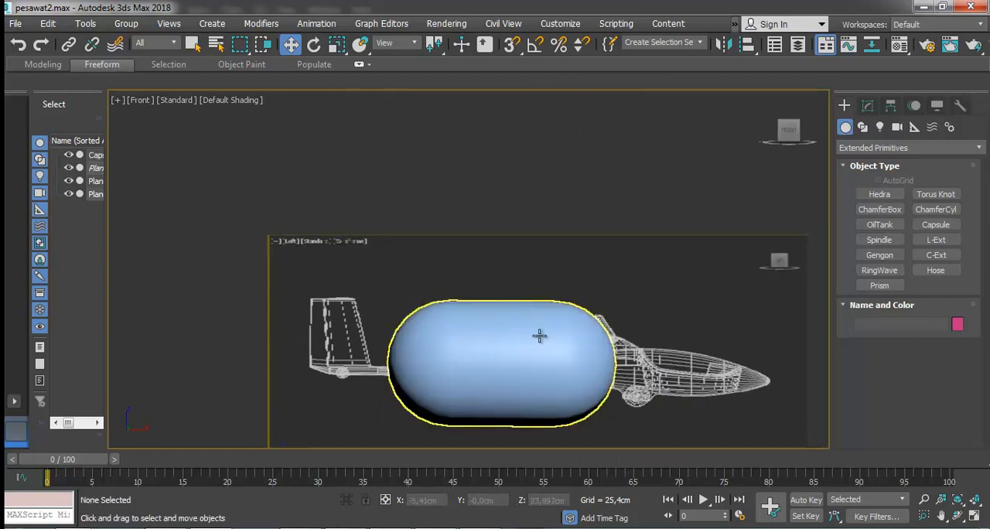
# Display edged faces in the Front viewport and save the scene.
pyautogui.click(539, 335)
pyautogui.click(231, 100)
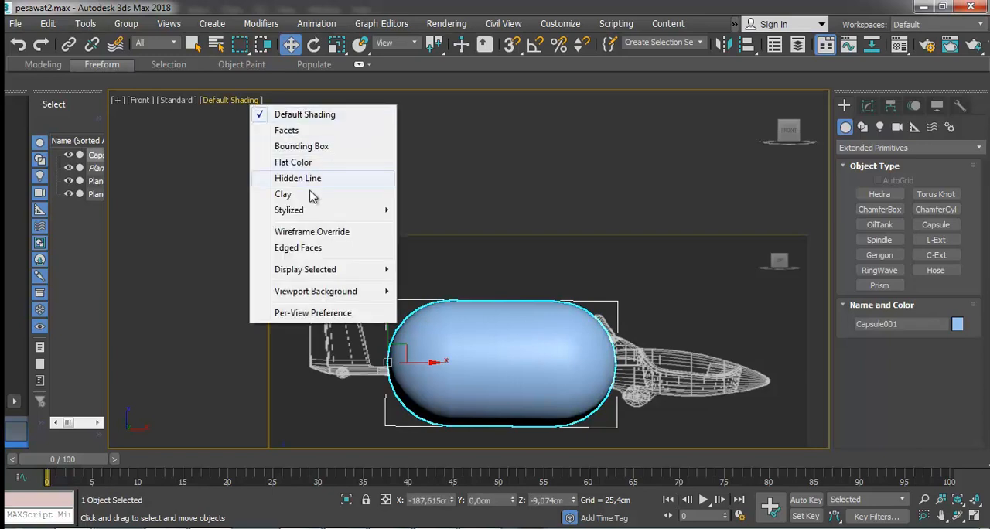
pyautogui.click(317, 246)
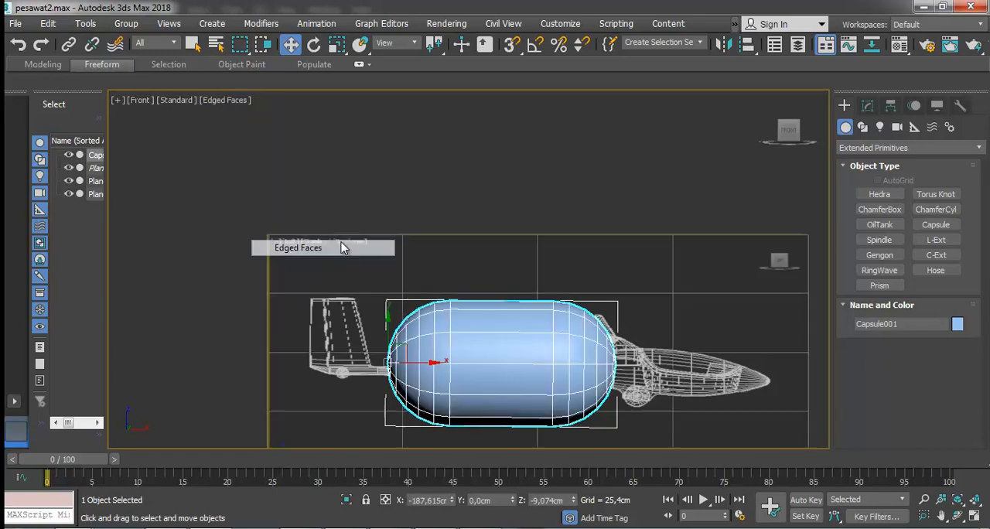
pyautogui.click(521, 197)
pyautogui.hotkey('ctrl', 's')
# Set the capsule to 40 sides and 4 height segments, lengthening it to about 920 cm along the fuselage.
pyautogui.click(531, 332)
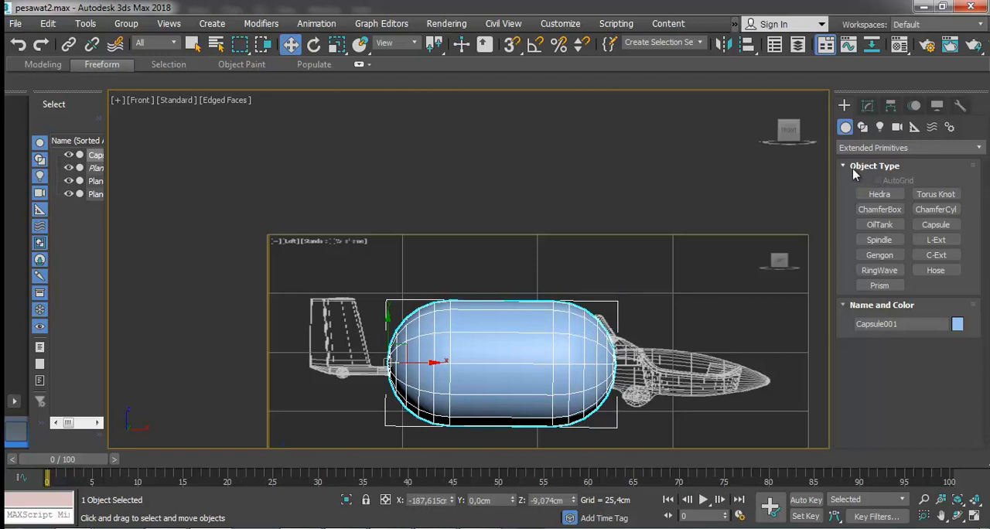
pyautogui.click(867, 105)
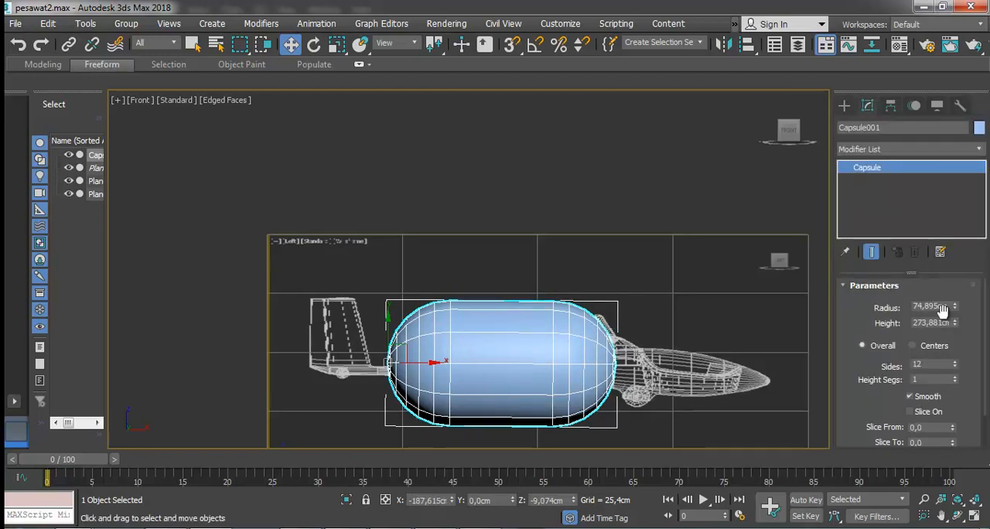
pyautogui.moveTo(953, 366)
pyautogui.mouseDown()
pyautogui.moveTo(954, 353)
pyautogui.moveTo(954, 379)
pyautogui.moveTo(956, 352)
pyautogui.mouseUp()
pyautogui.rightClick(955, 378)
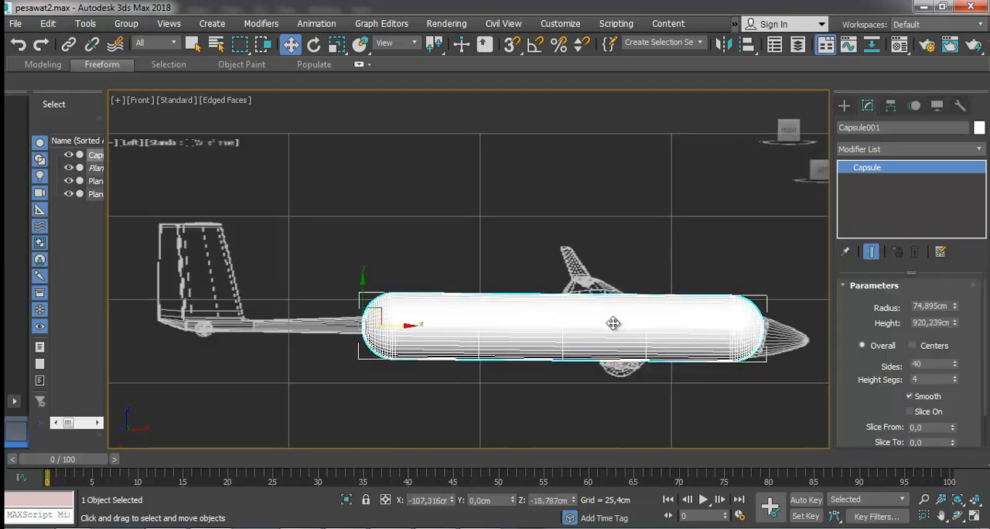
pyautogui.rightClick(610, 293)
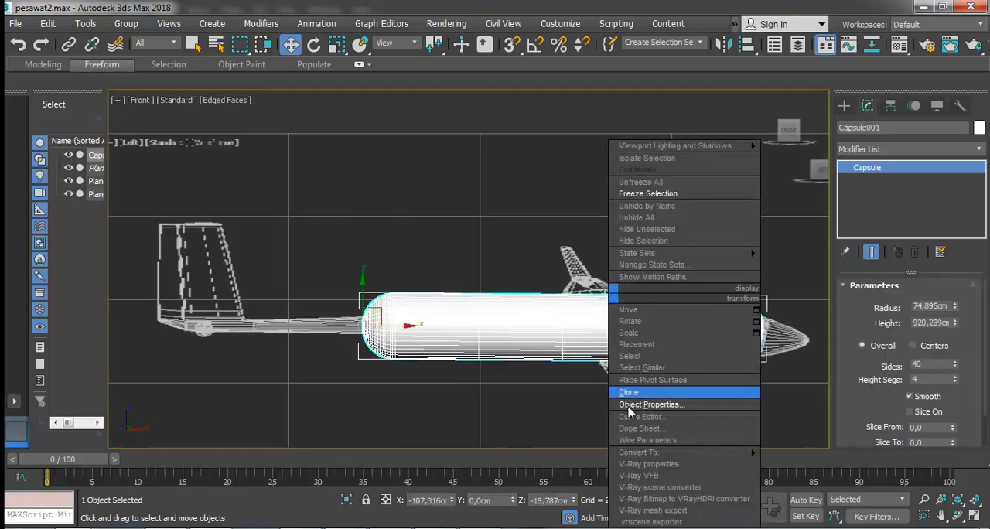
pyautogui.click(648, 464)
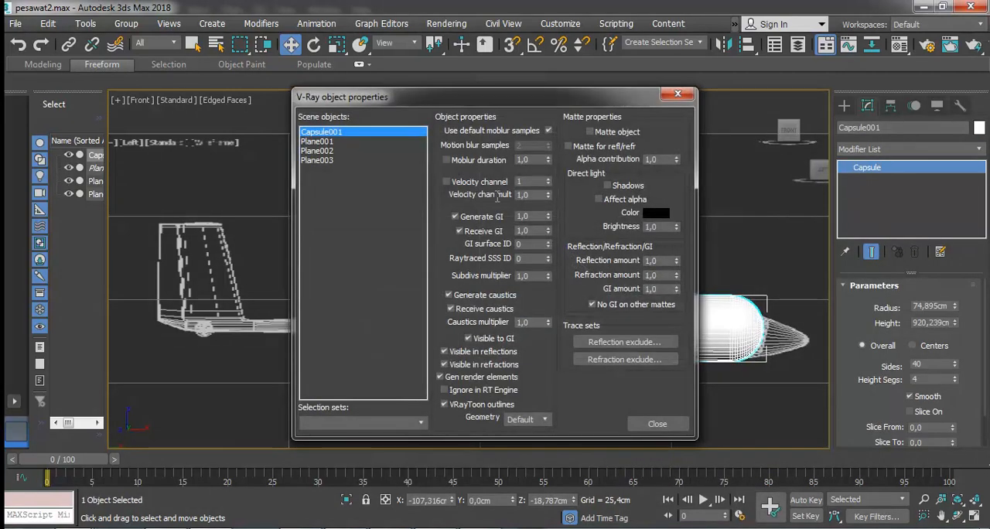
pyautogui.click(656, 423)
# Enable the See-Through display property for the capsule.
pyautogui.rightClick(611, 293)
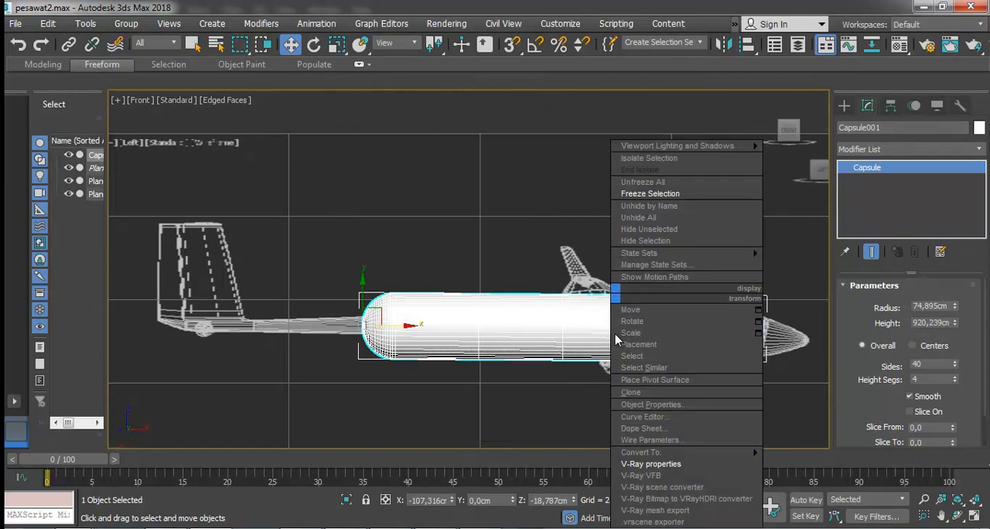
pyautogui.click(653, 405)
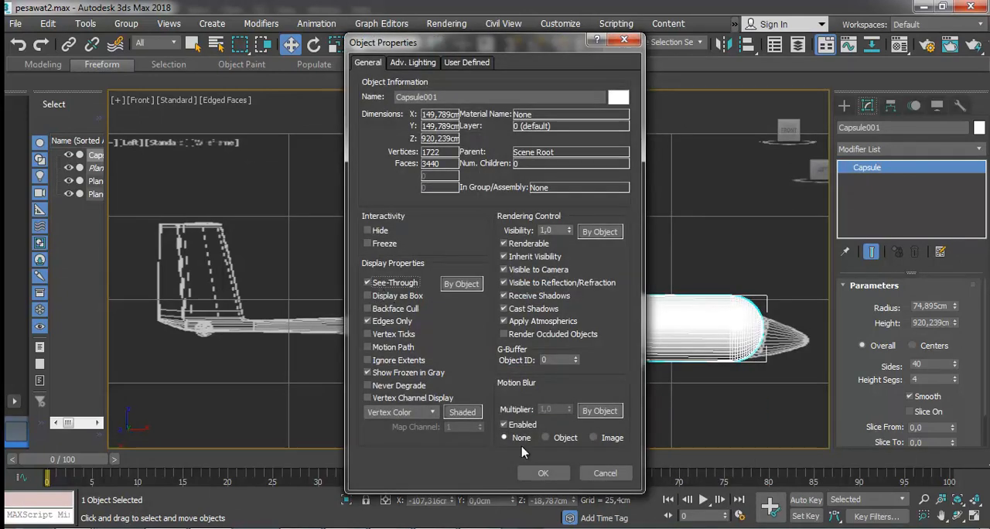
pyautogui.click(542, 472)
pyautogui.click(661, 277)
pyautogui.click(664, 333)
pyautogui.click(337, 44)
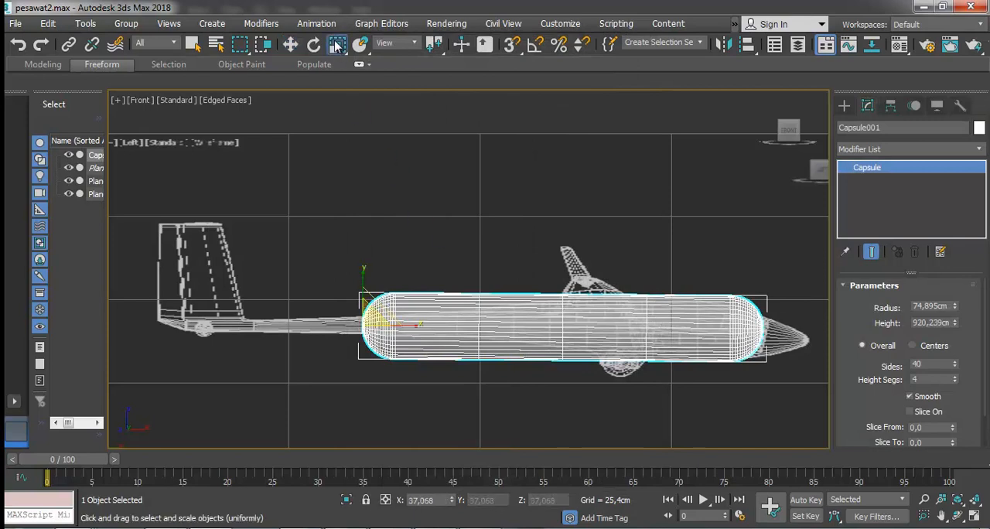
pyautogui.click(705, 264)
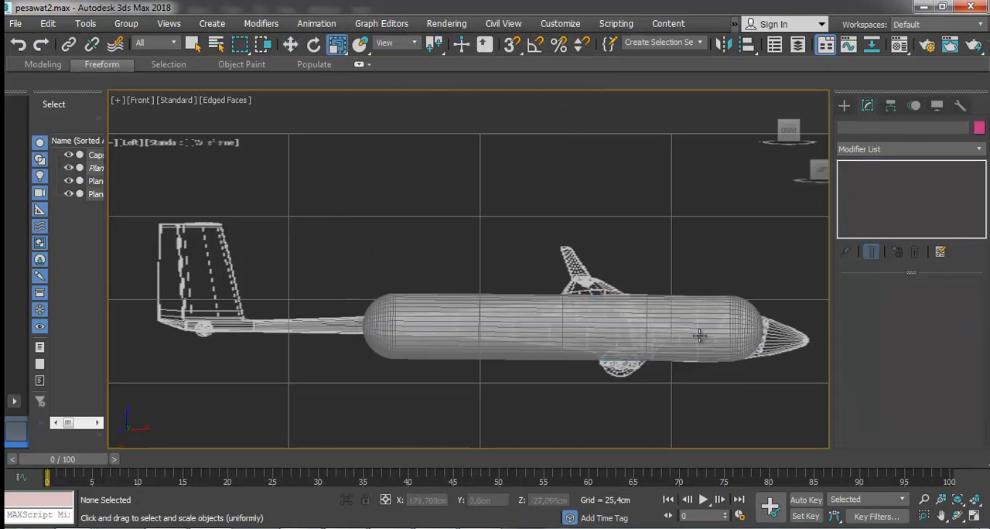
pyautogui.scroll(2, 690, 330)
pyautogui.click(676, 304)
pyautogui.press('l')
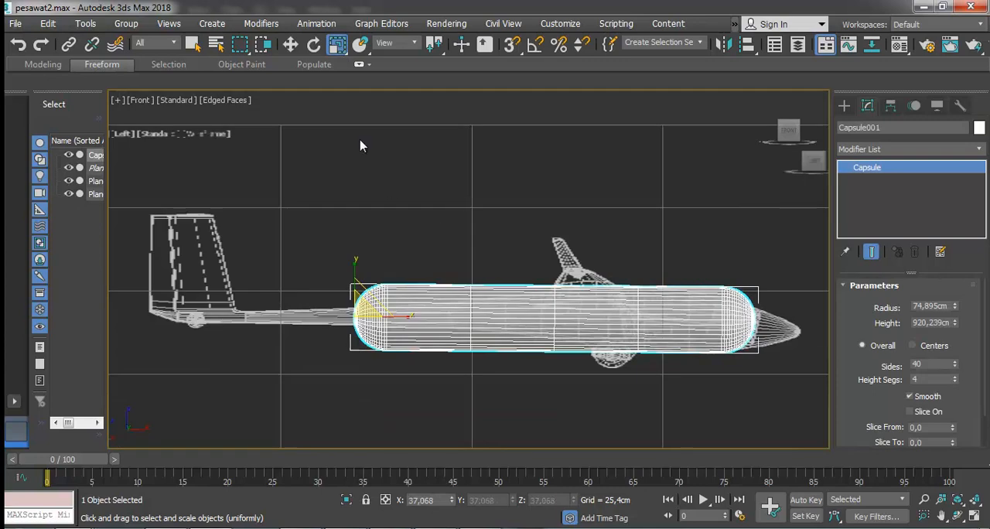
pyautogui.click(290, 44)
pyautogui.click(462, 214)
pyautogui.click(508, 302)
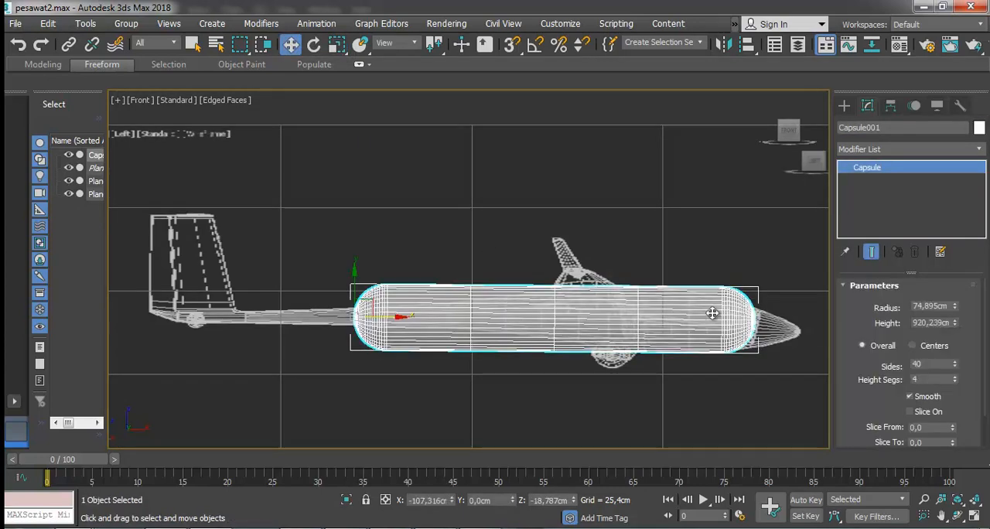
# Reduce the capsule's sides to 25.
pyautogui.moveTo(955, 368)
pyautogui.mouseDown()
pyautogui.moveTo(951, 386)
pyautogui.moveTo(952, 375)
pyautogui.mouseUp()
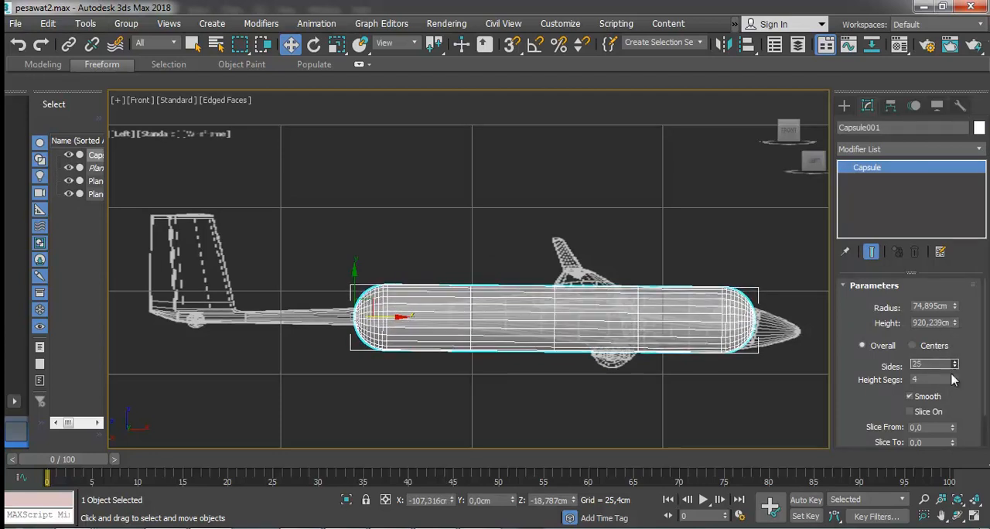
pyautogui.click(780, 266)
pyautogui.click(722, 312)
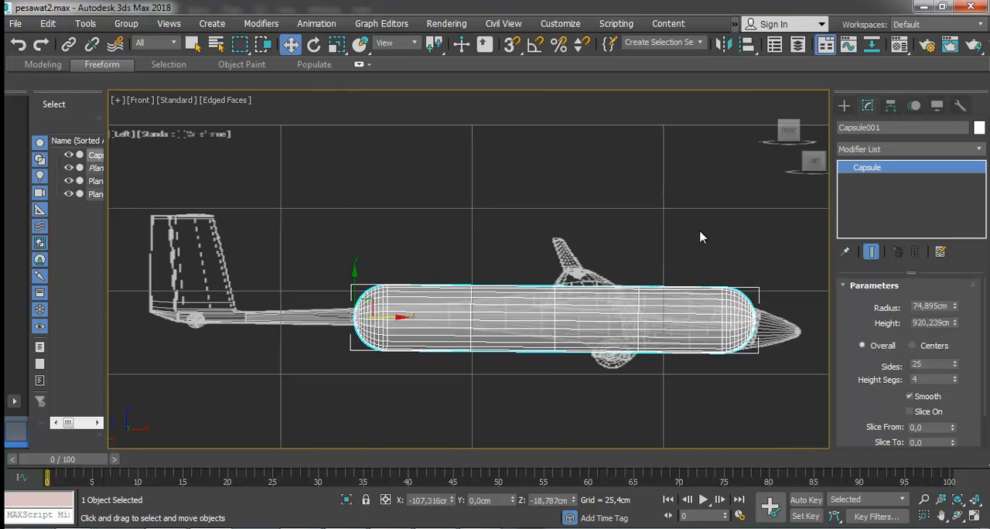
pyautogui.click(713, 267)
pyautogui.click(715, 318)
# Convert the capsule to an Editable Poly.
pyautogui.rightClick(699, 308)
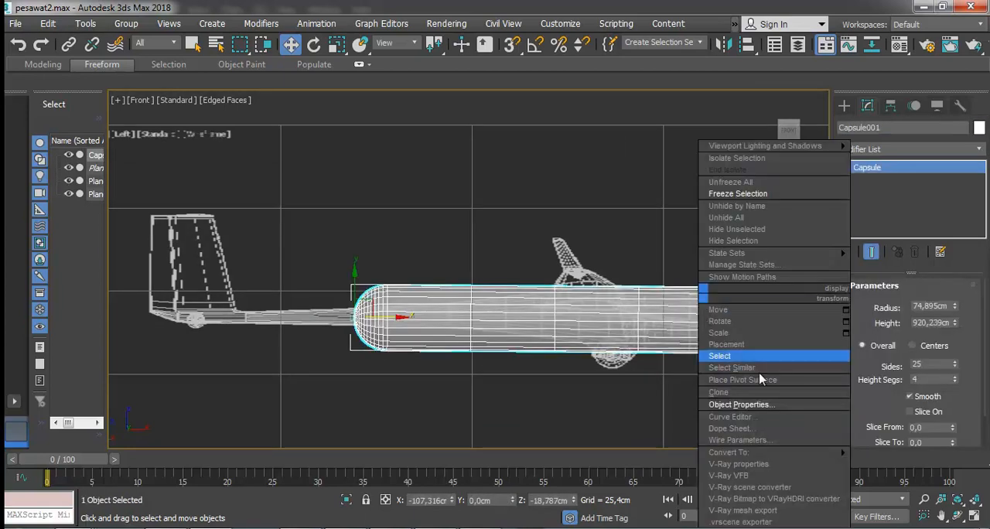
pyautogui.moveTo(841, 452)
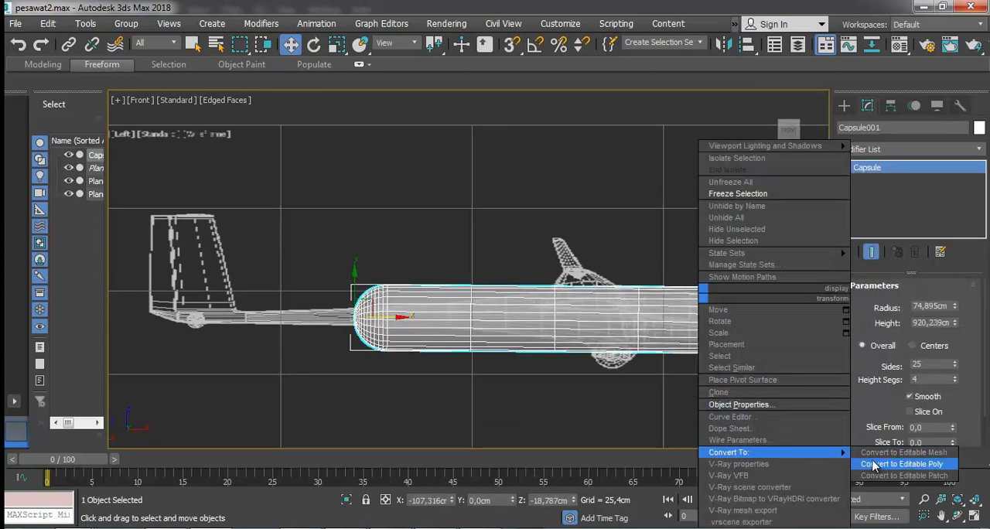
pyautogui.click(901, 464)
pyautogui.click(758, 276)
pyautogui.click(698, 349)
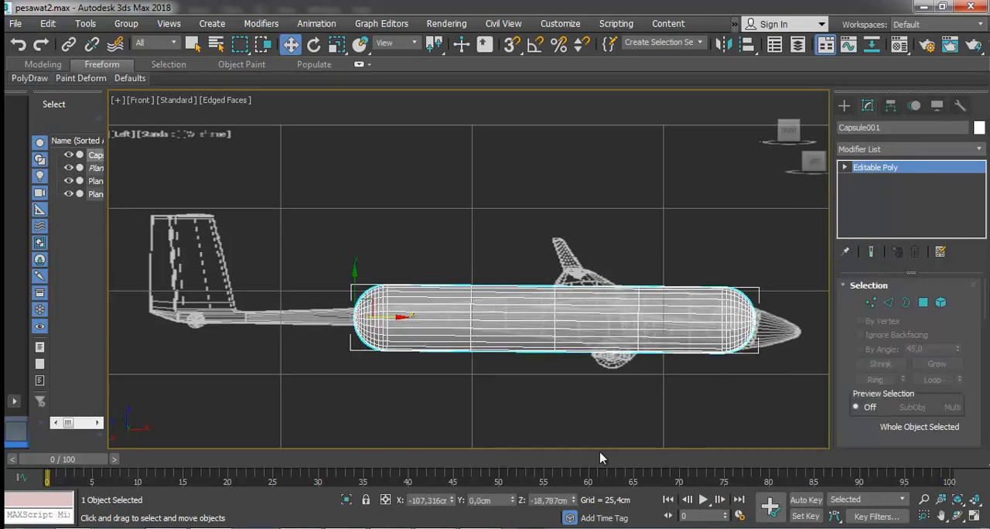
# In Vertex mode, pull the capsule's foremost vertex rings forward to the reference nose and scale them down.
pyautogui.click(844, 167)
pyautogui.click(872, 179)
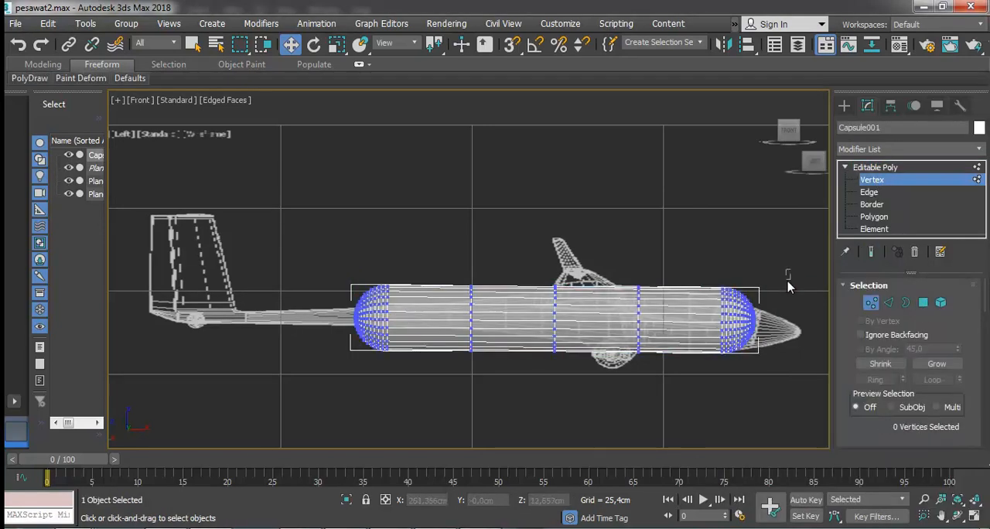
pyautogui.moveTo(738, 364); pyautogui.dragTo(737, 361)
pyautogui.click(790, 325)
pyautogui.scroll(3, 791, 327)
pyautogui.moveTo(767, 283); pyautogui.dragTo(824, 336)
pyautogui.click(337, 44)
pyautogui.moveTo(807, 305); pyautogui.dragTo(783, 382)
pyautogui.scroll(-2, 730, 310)
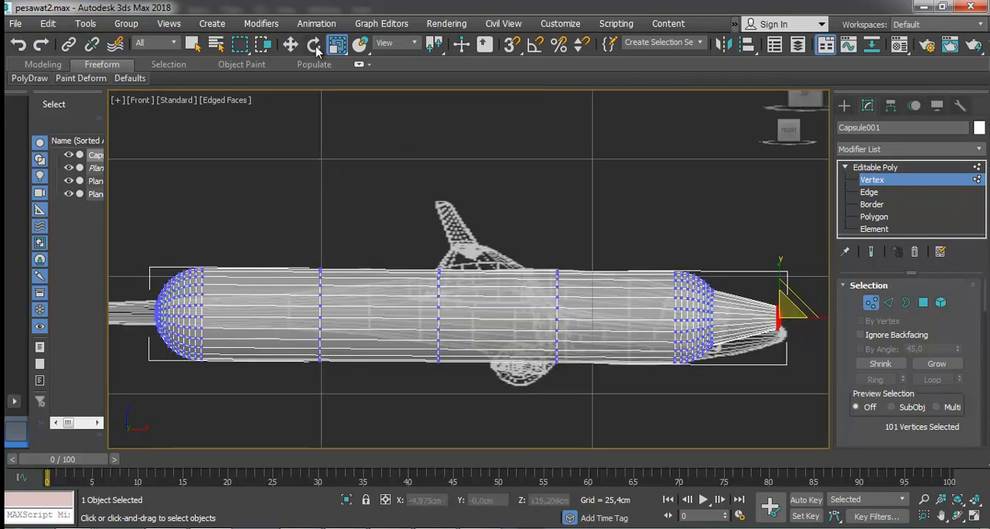
# Lower the selected tip vertices onto the point of the reference nose and refine their scale.
pyautogui.press('w')
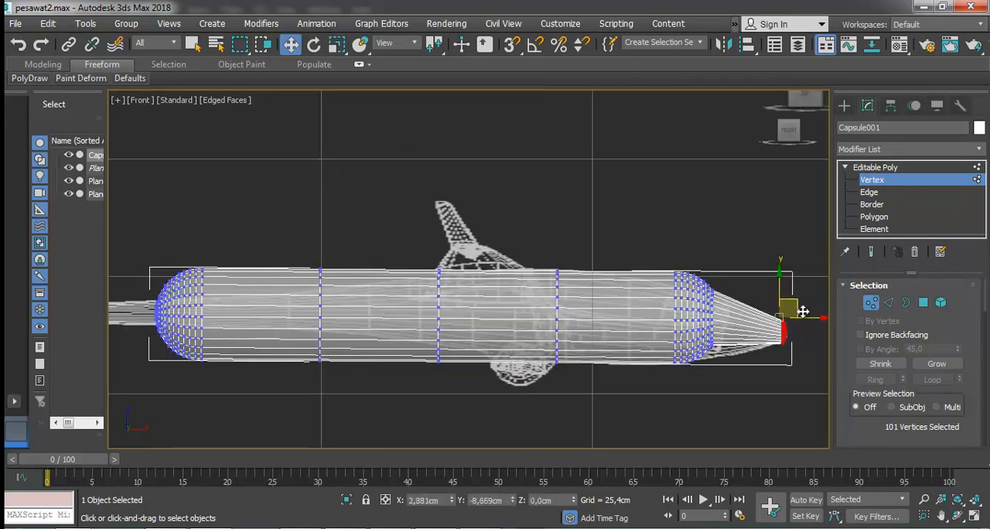
pyautogui.scroll(5, 802, 310)
pyautogui.scroll(-1, 631, 232)
pyautogui.click(338, 44)
pyautogui.moveTo(610, 255)
pyautogui.mouseDown()
pyautogui.moveTo(671, 264)
pyautogui.moveTo(661, 270)
pyautogui.moveTo(604, 252)
pyautogui.mouseUp()
pyautogui.scroll(-3, 660, 271)
# Move the vertex ring behind the tip forward and down, and scale it to the nose outline.
pyautogui.click(292, 46)
pyautogui.moveTo(389, 106); pyautogui.dragTo(385, 235)
pyautogui.moveTo(365, 347); pyautogui.dragTo(367, 349)
pyautogui.moveTo(379, 212); pyautogui.dragTo(468, 263)
pyautogui.press('r')
# Select the next ring at the capsule's rounded front, lower it toward the nose underside and scale it.
pyautogui.moveTo(349, 213); pyautogui.dragTo(352, 344)
pyautogui.scroll(-2, 366, 340)
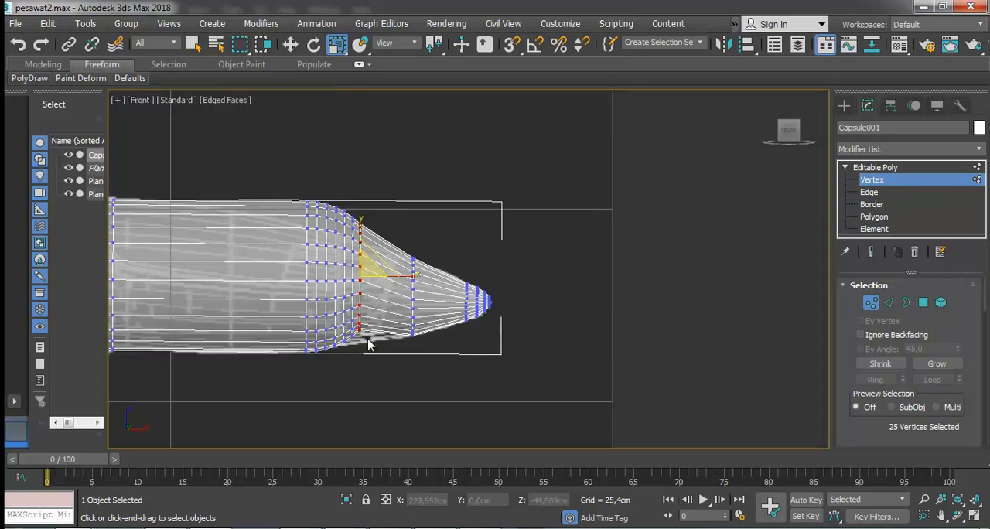
pyautogui.scroll(1, 353, 293)
pyautogui.click(289, 45)
pyautogui.moveTo(388, 264); pyautogui.dragTo(392, 300)
pyautogui.click(337, 44)
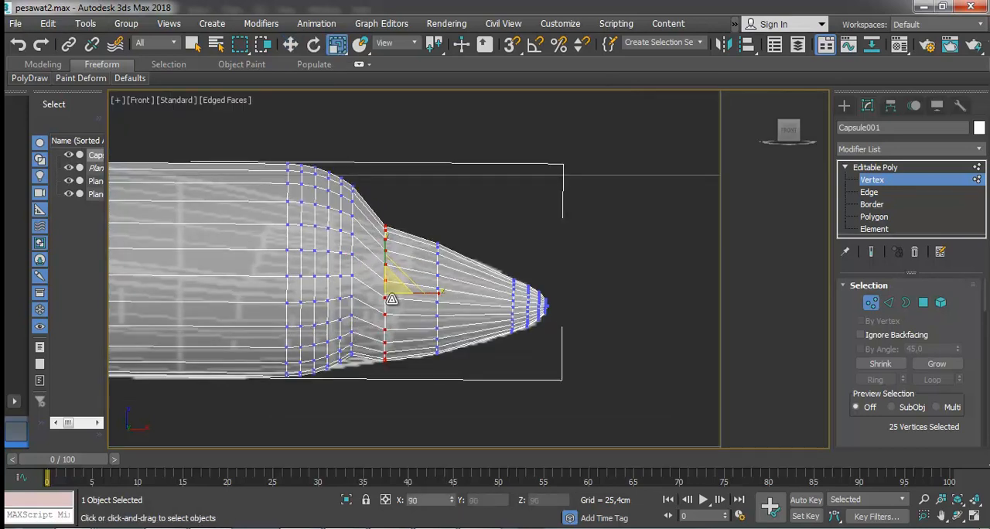
# Shift the ring midway along the nose slightly forward and fit it to the reference outline.
pyautogui.moveTo(414, 381); pyautogui.dragTo(414, 381)
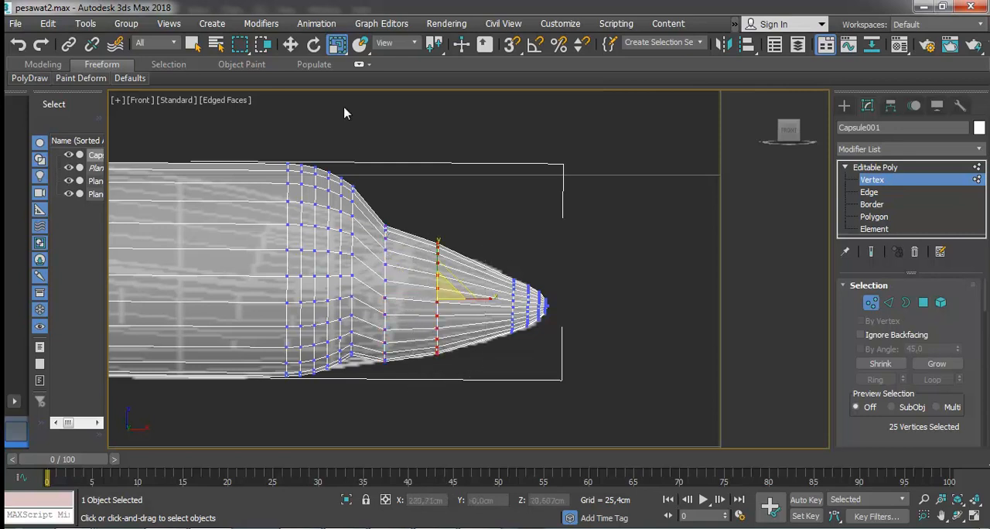
pyautogui.click(290, 44)
pyautogui.moveTo(450, 280); pyautogui.dragTo(462, 279)
pyautogui.click(338, 44)
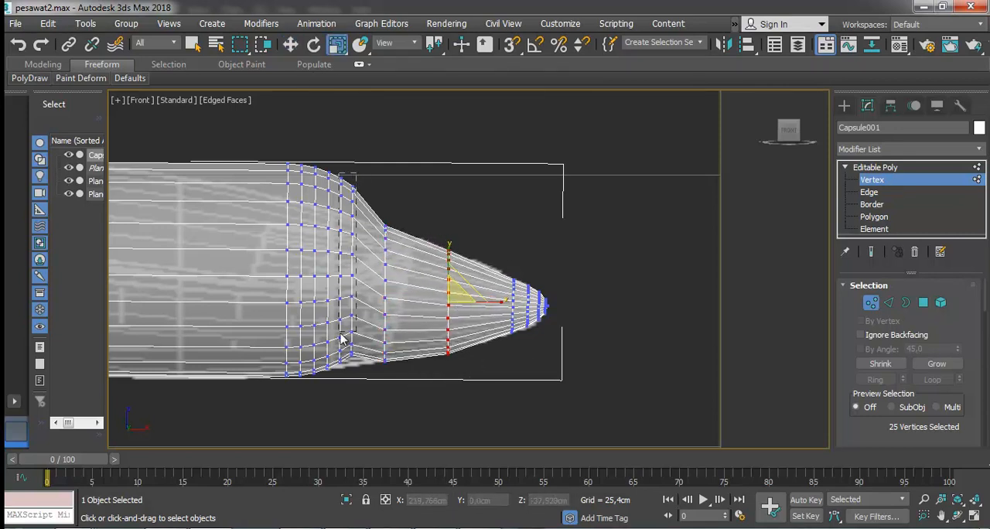
# Move the closely spaced vertex rings at the base of the nose back along the fuselage.
pyautogui.moveTo(347, 381); pyautogui.dragTo(280, 380)
pyautogui.scroll(-3, 371, 154)
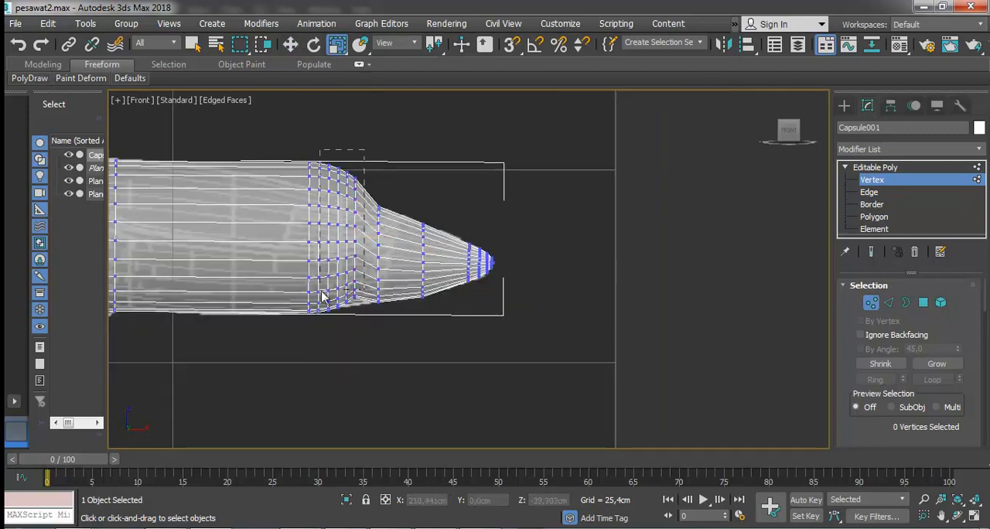
pyautogui.click(290, 44)
pyautogui.moveTo(369, 237); pyautogui.dragTo(288, 237)
pyautogui.click(940, 518)
pyautogui.moveTo(445, 320); pyautogui.dragTo(652, 352)
pyautogui.click(290, 44)
pyautogui.moveTo(597, 224); pyautogui.dragTo(569, 223)
# Move two vertex rings forward into the gap along the nose and scale them to its contour.
pyautogui.moveTo(481, 374); pyautogui.dragTo(480, 372)
pyautogui.moveTo(498, 269); pyautogui.dragTo(557, 279)
pyautogui.click(337, 44)
pyautogui.moveTo(500, 194); pyautogui.dragTo(467, 345)
pyautogui.click(290, 45)
pyautogui.moveTo(491, 253); pyautogui.dragTo(516, 262)
# Scale the vertex ring in the middle of the nose to match the reference outline.
pyautogui.moveTo(536, 378); pyautogui.dragTo(575, 358)
pyautogui.click(337, 46)
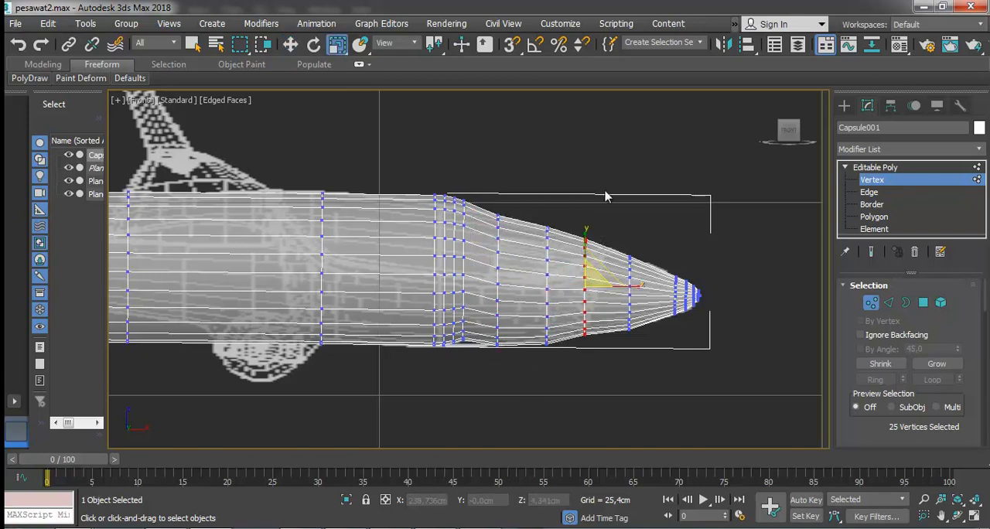
pyautogui.moveTo(592, 285); pyautogui.dragTo(593, 280)
pyautogui.click(290, 44)
# Move the clustered vertex rings at the nose base farther back to smooth the fuselage taper.
pyautogui.click(549, 201)
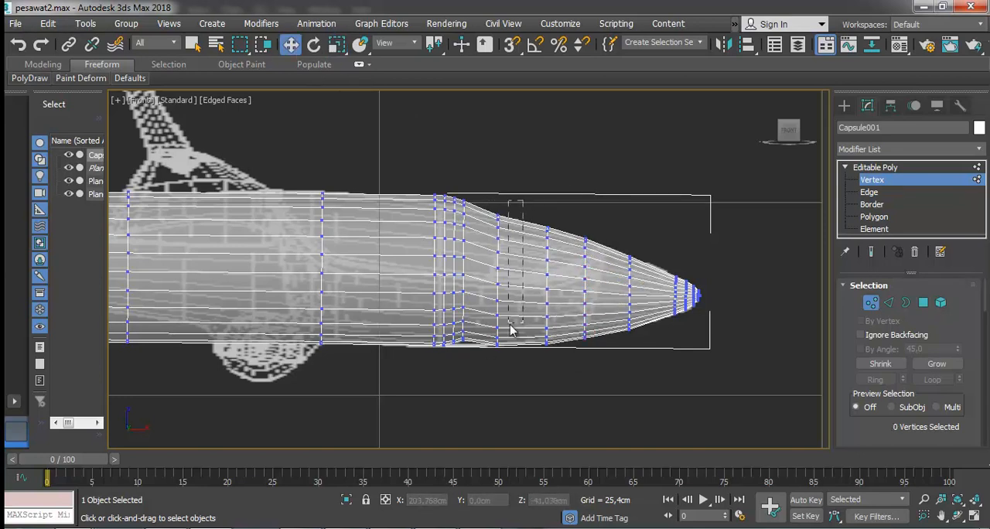
pyautogui.moveTo(464, 358); pyautogui.dragTo(432, 357)
pyautogui.moveTo(456, 257); pyautogui.dragTo(440, 255)
pyautogui.click(391, 186)
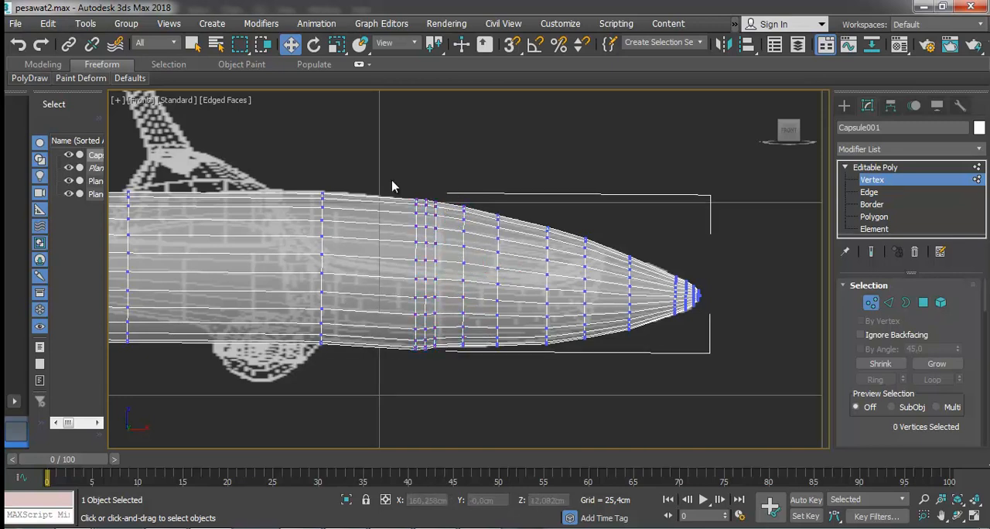
# Move the closely spaced vertex rings behind the nose farther back along the fuselage to spread them out.
pyautogui.moveTo(434, 382); pyautogui.dragTo(434, 380)
pyautogui.moveTo(435, 252); pyautogui.dragTo(405, 259)
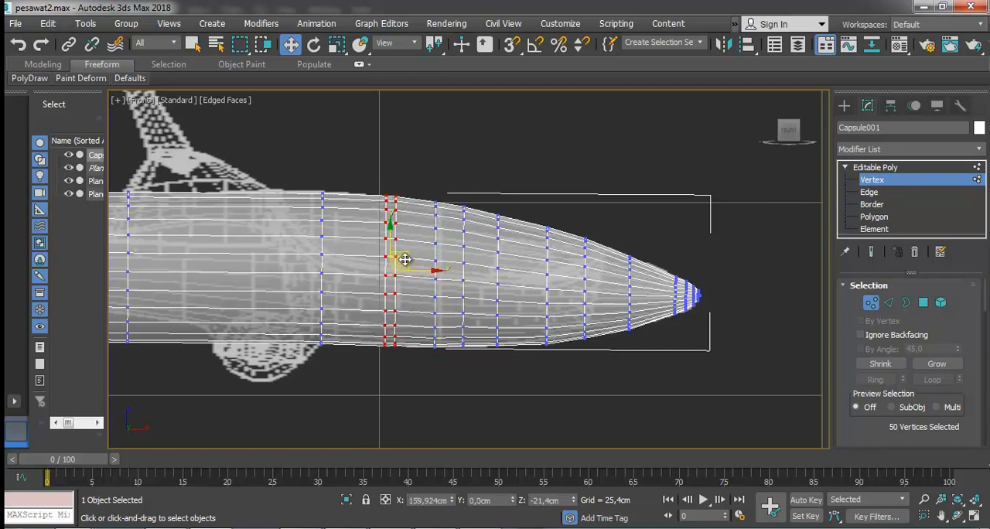
pyautogui.moveTo(521, 353); pyautogui.dragTo(685, 359, button='middle')
pyautogui.press('w')
pyautogui.moveTo(434, 176); pyautogui.dragTo(510, 302)
pyautogui.moveTo(556, 404); pyautogui.dragTo(559, 403)
pyautogui.moveTo(477, 185); pyautogui.dragTo(554, 373)
pyautogui.moveTo(553, 275); pyautogui.dragTo(426, 267)
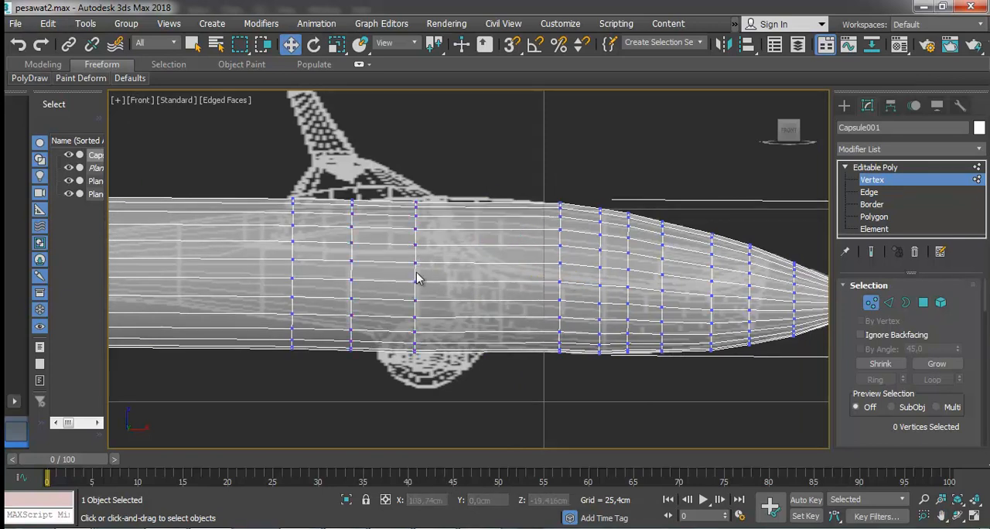
# Move the vertex ring above the main wheel forward to even out the spacing between the mid-fuselage rings.
pyautogui.moveTo(443, 172); pyautogui.dragTo(267, 402)
pyautogui.moveTo(344, 401); pyautogui.dragTo(345, 399)
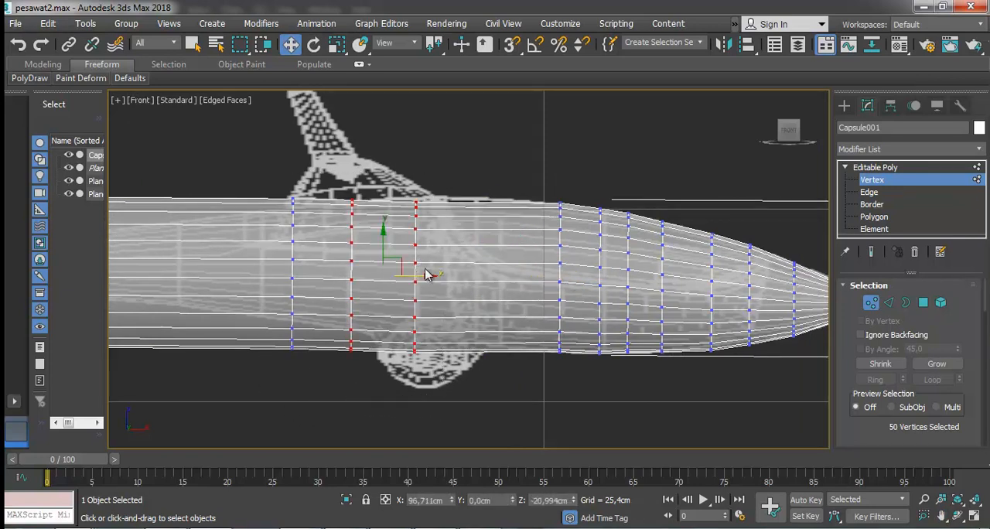
pyautogui.moveTo(446, 180); pyautogui.dragTo(403, 387)
pyautogui.moveTo(443, 276); pyautogui.dragTo(491, 273)
pyautogui.moveTo(467, 237); pyautogui.dragTo(467, 235)
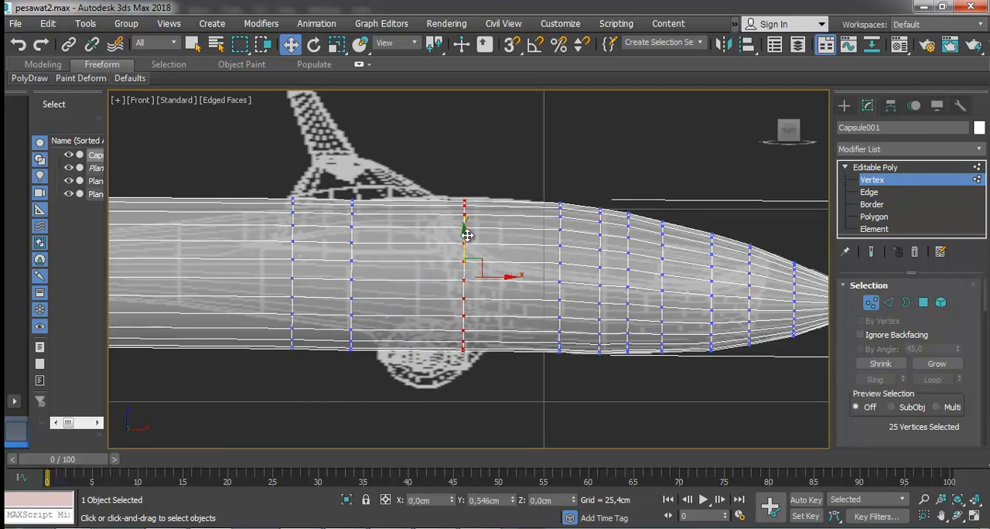
pyautogui.click(588, 209)
pyautogui.scroll(-3, 589, 208)
pyautogui.scroll(3, 418, 204)
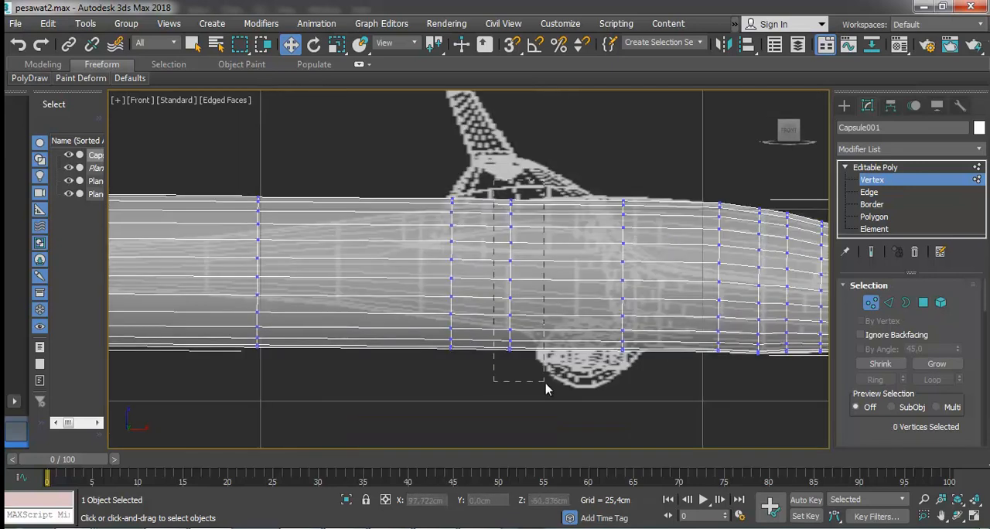
# Scale down the vertex ring just behind the main wheel and raise it to the reference outline.
pyautogui.moveTo(540, 376); pyautogui.dragTo(541, 378)
pyautogui.press('r')
pyautogui.moveTo(521, 267); pyautogui.dragTo(521, 281)
pyautogui.click(291, 45)
pyautogui.moveTo(511, 231); pyautogui.dragTo(510, 218)
pyautogui.moveTo(547, 264); pyautogui.dragTo(606, 296)
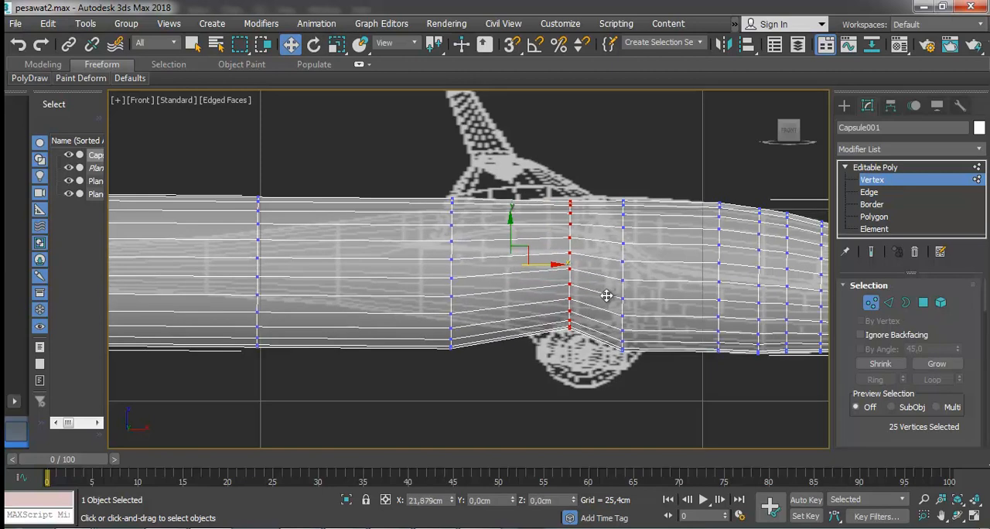
pyautogui.click(337, 47)
pyautogui.moveTo(578, 252); pyautogui.dragTo(547, 180)
pyautogui.press('w')
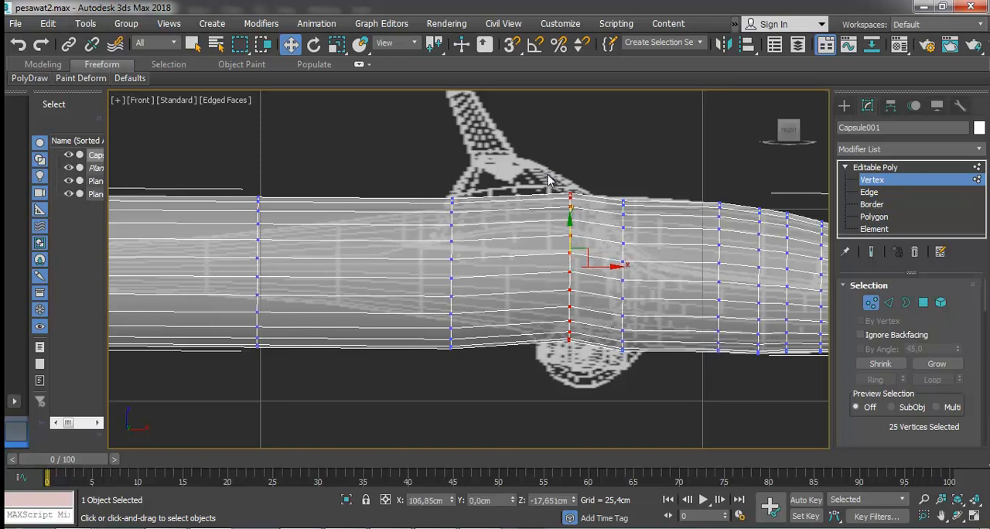
pyautogui.click(337, 44)
pyautogui.moveTo(577, 258); pyautogui.dragTo(576, 265)
pyautogui.hotkey('ctrl', 'z')
pyautogui.hotkey('ctrl', 'z')
pyautogui.hotkey('ctrl', 'z')
# Move the next vertex ring behind the main wheel back, scale it down and raise it to follow the fuselage taper.
pyautogui.moveTo(429, 193); pyautogui.dragTo(485, 391)
pyautogui.press('w')
pyautogui.moveTo(470, 273); pyautogui.dragTo(432, 299)
pyautogui.click(336, 44)
pyautogui.press('w')
pyautogui.moveTo(442, 222); pyautogui.dragTo(428, 259)
pyautogui.press('r')
# Nudge the vertex ring beside the main wheel vertically to fit the fuselage outline.
pyautogui.scroll(-3, 586, 290)
pyautogui.scroll(2, 485, 289)
pyautogui.moveTo(676, 384); pyautogui.dragTo(674, 379)
pyautogui.click(291, 44)
pyautogui.moveTo(651, 231); pyautogui.dragTo(652, 229)
pyautogui.click(610, 205)
# Move the following vertex ring forward toward the mid-fuselage and scale it down to the reference taper.
pyautogui.scroll(-3, 592, 218)
pyautogui.moveTo(470, 204); pyautogui.dragTo(507, 336)
pyautogui.scroll(2, 493, 222)
pyautogui.click(336, 44)
pyautogui.scroll(1, 522, 292)
pyautogui.press('w')
pyautogui.moveTo(516, 256); pyautogui.dragTo(584, 251)
pyautogui.click(338, 45)
# Pull the rear cap's outer vertex ring forward and scale it down to the start of the tail boom.
pyautogui.moveTo(302, 410); pyautogui.dragTo(302, 405)
pyautogui.click(291, 44)
pyautogui.moveTo(321, 256); pyautogui.dragTo(453, 354)
pyautogui.click(337, 45)
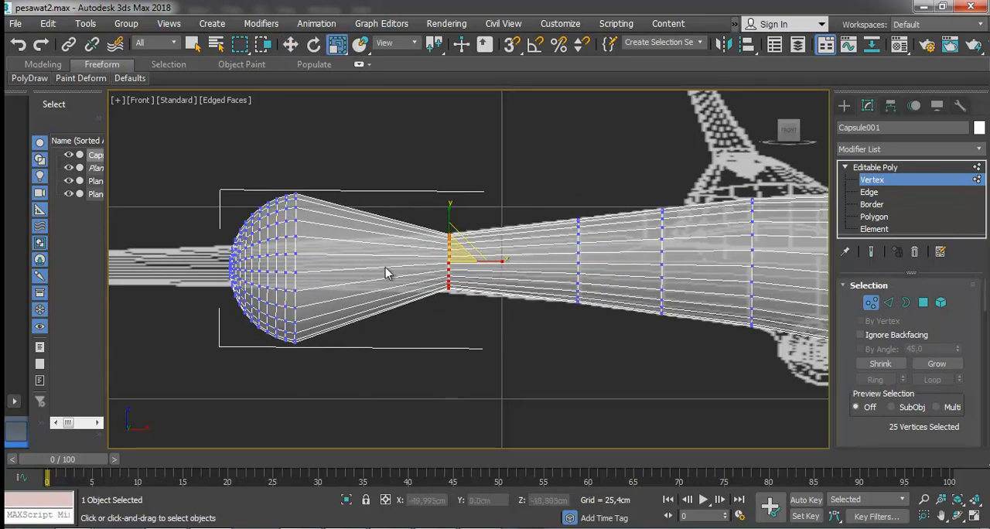
# Move the rear cap back, then shift all its vertices except the outer ring farther toward the tail.
pyautogui.scroll(-3, 431, 202)
pyautogui.moveTo(389, 175); pyautogui.dragTo(321, 275)
pyautogui.click(291, 44)
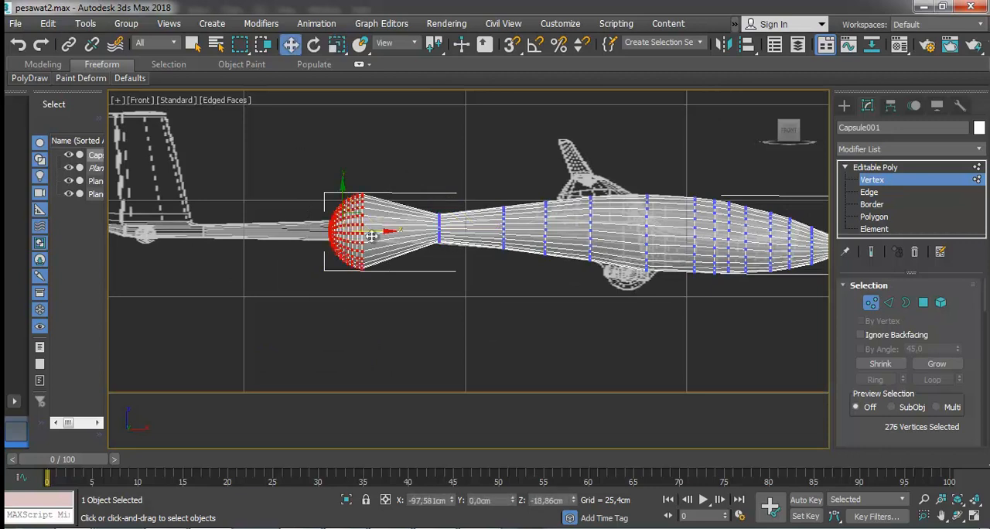
pyautogui.moveTo(371, 232); pyautogui.dragTo(354, 274)
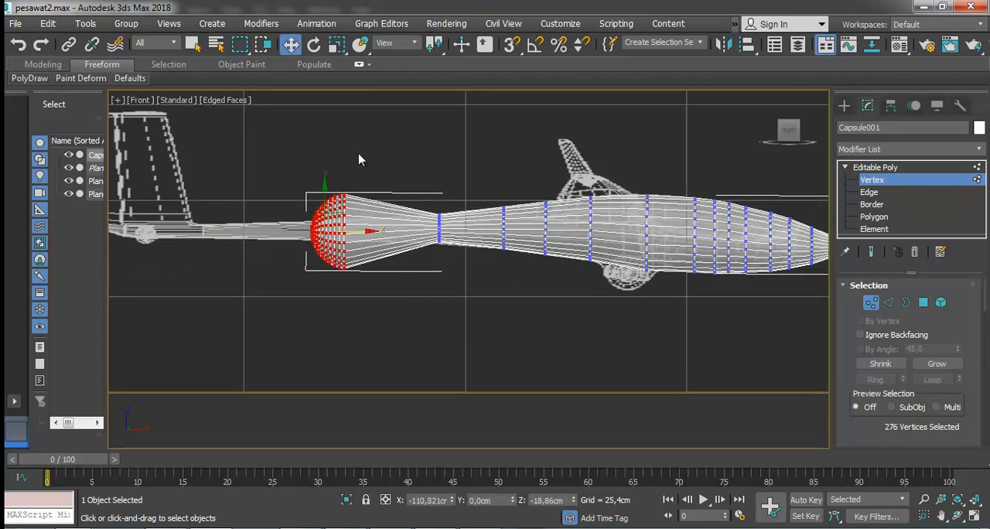
pyautogui.click(373, 160)
pyautogui.scroll(2, 303, 206)
pyautogui.scroll(1, 302, 209)
pyautogui.moveTo(381, 373); pyautogui.dragTo(381, 374)
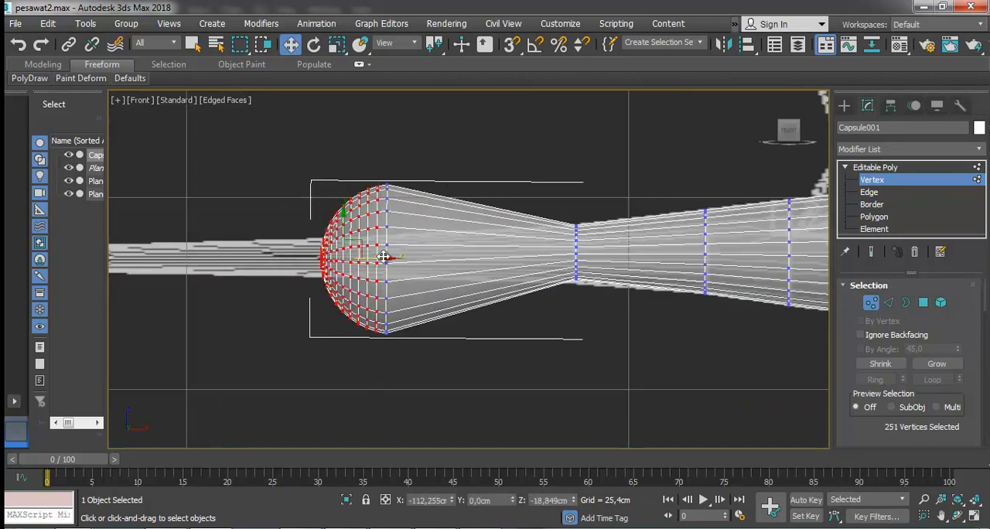
pyautogui.moveTo(386, 258); pyautogui.dragTo(120, 256)
# Move the vertex ring left ahead of the rear cap back slightly and scale it down to the tail boom's thickness.
pyautogui.moveTo(449, 149); pyautogui.dragTo(351, 406)
pyautogui.moveTo(408, 259); pyautogui.dragTo(329, 465)
pyautogui.click(336, 45)
pyautogui.scroll(-3, 588, 339)
pyautogui.scroll(2, 393, 330)
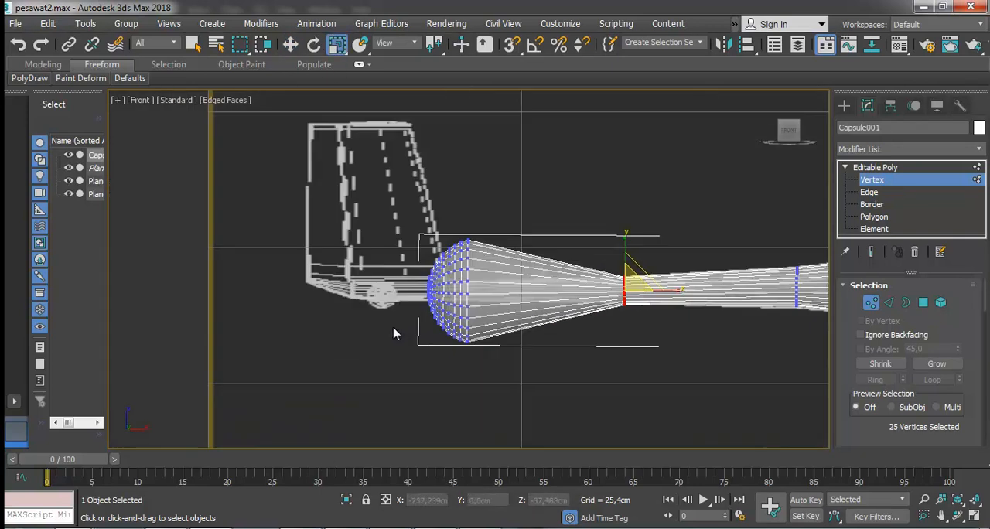
# Pull the rear cap's outer ring forward to the area ahead of the tail fin and scale it to the boom's thickness.
pyautogui.scroll(1, 494, 216)
pyautogui.moveTo(492, 215); pyautogui.dragTo(450, 445)
pyautogui.click(291, 45)
pyautogui.moveTo(498, 322); pyautogui.dragTo(464, 87)
pyautogui.click(337, 47)
# Move the remaining rear cap vertices back past the rear edge of the tail fin.
pyautogui.moveTo(444, 437); pyautogui.dragTo(444, 436)
pyautogui.click(290, 45)
pyautogui.click(352, 208)
pyautogui.moveTo(357, 208); pyautogui.dragTo(440, 430)
pyautogui.moveTo(436, 320); pyautogui.dragTo(202, 320)
# Scale down the vertex ring left beneath the front of the tail fin to the boom's thickness.
pyautogui.moveTo(430, 232); pyautogui.dragTo(468, 410)
pyautogui.click(338, 45)
pyautogui.moveTo(454, 315); pyautogui.dragTo(455, 113)
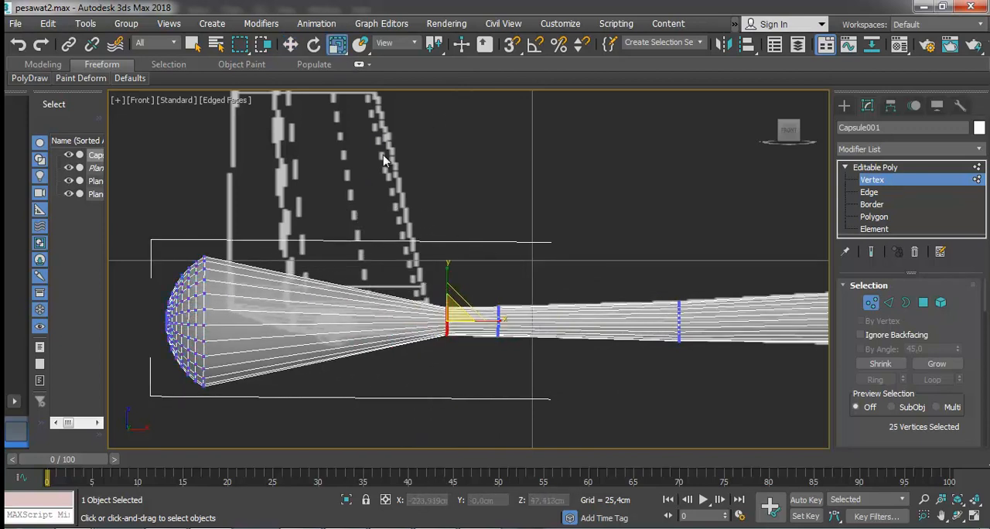
pyautogui.scroll(3, 278, 315)
pyautogui.scroll(-2, 239, 166)
# Pull three successive vertex rings from the rear cap forward around the tail wheel and scale each to the boom's thickness.
pyautogui.moveTo(254, 178); pyautogui.dragTo(196, 446)
pyautogui.moveTo(239, 307); pyautogui.dragTo(422, 375)
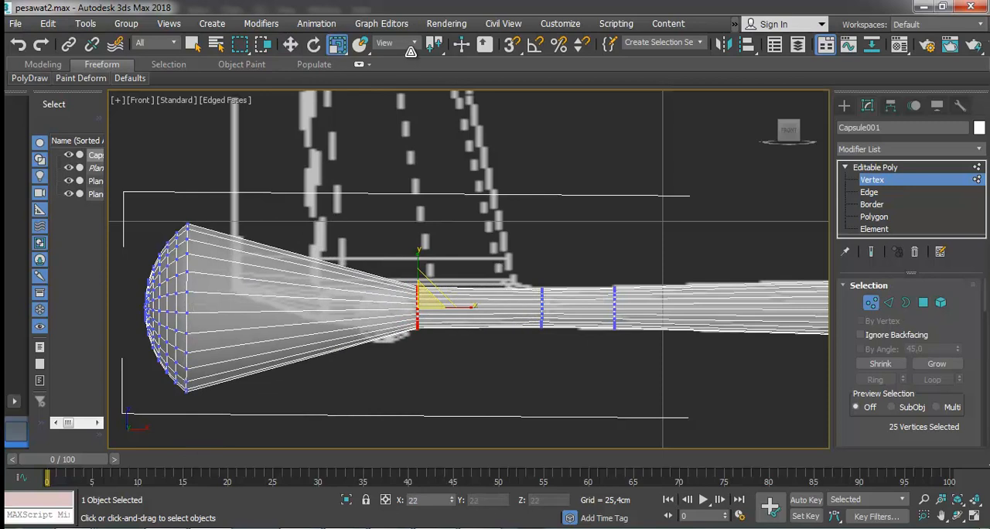
pyautogui.moveTo(182, 491); pyautogui.dragTo(181, 492)
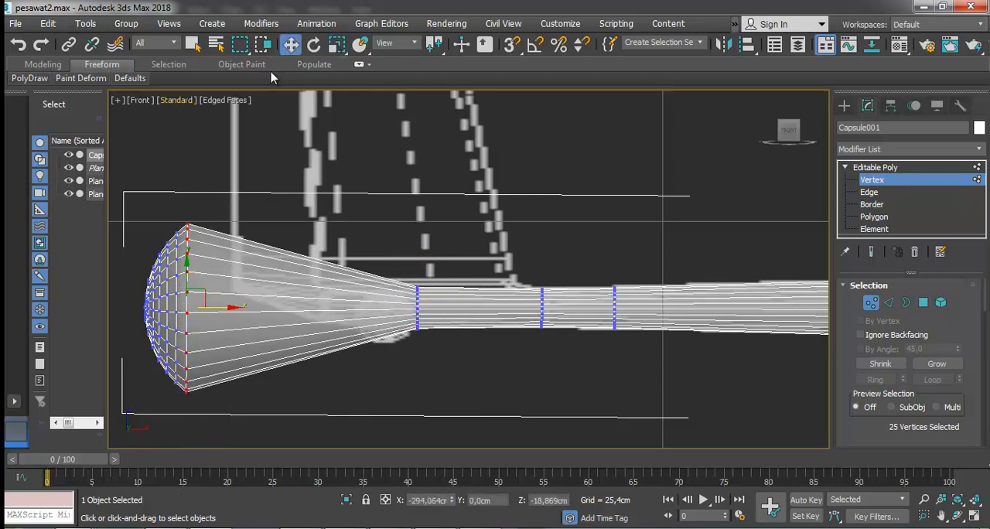
pyautogui.moveTo(224, 307); pyautogui.dragTo(360, 363)
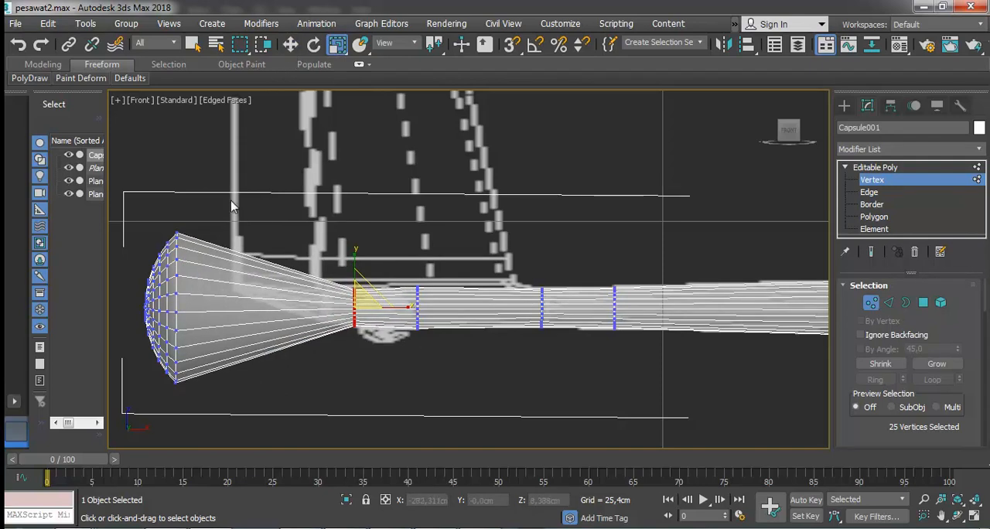
pyautogui.moveTo(169, 420); pyautogui.dragTo(170, 420)
pyautogui.click(291, 44)
pyautogui.moveTo(218, 307); pyautogui.dragTo(310, 410)
pyautogui.click(336, 44)
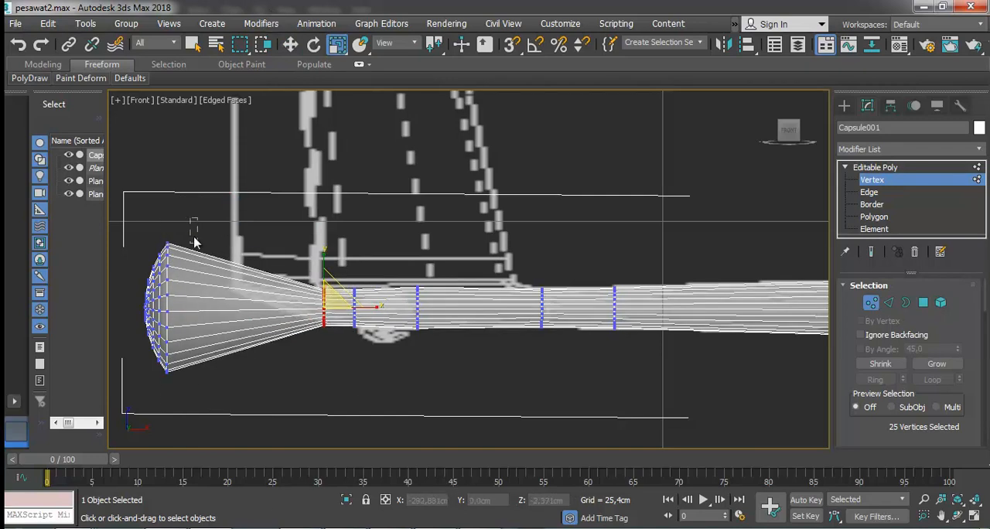
# Place the rear cap's next vertex ring behind the tail wheel, then scale and raise it to the upswept underside.
pyautogui.moveTo(164, 473); pyautogui.dragTo(163, 474)
pyautogui.click(291, 44)
pyautogui.moveTo(199, 309); pyautogui.dragTo(278, 175)
pyautogui.click(337, 48)
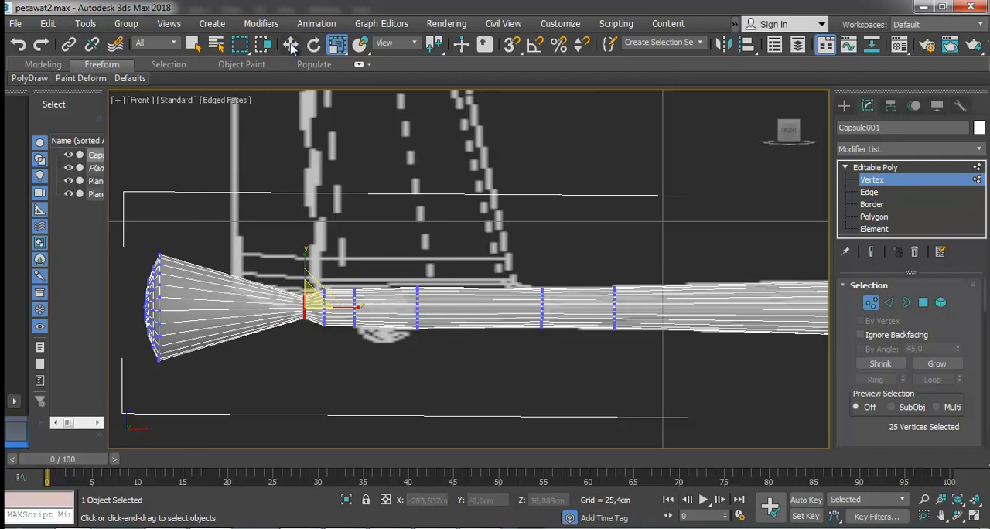
pyautogui.click(282, 47)
pyautogui.scroll(3, 279, 312)
pyautogui.moveTo(330, 268); pyautogui.dragTo(330, 259)
pyautogui.press('r')
pyautogui.moveTo(339, 296); pyautogui.dragTo(358, 281)
pyautogui.scroll(-2, 359, 281)
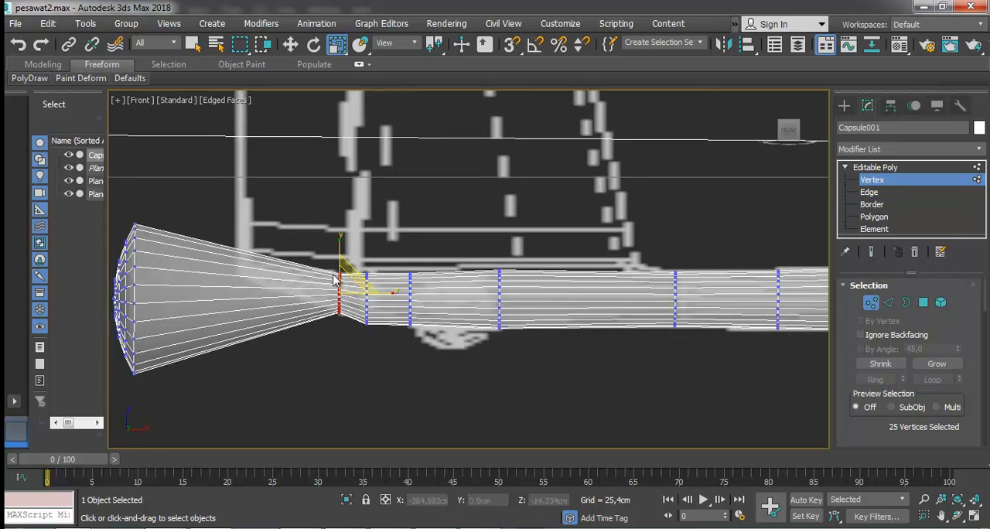
# Move another rear cap ring forward under the tail fin, scale it smaller and adjust its height to the sloping outline.
pyautogui.moveTo(132, 399); pyautogui.dragTo(130, 397)
pyautogui.click(289, 47)
pyautogui.moveTo(146, 286); pyautogui.dragTo(288, 383)
pyautogui.click(336, 44)
pyautogui.click(290, 44)
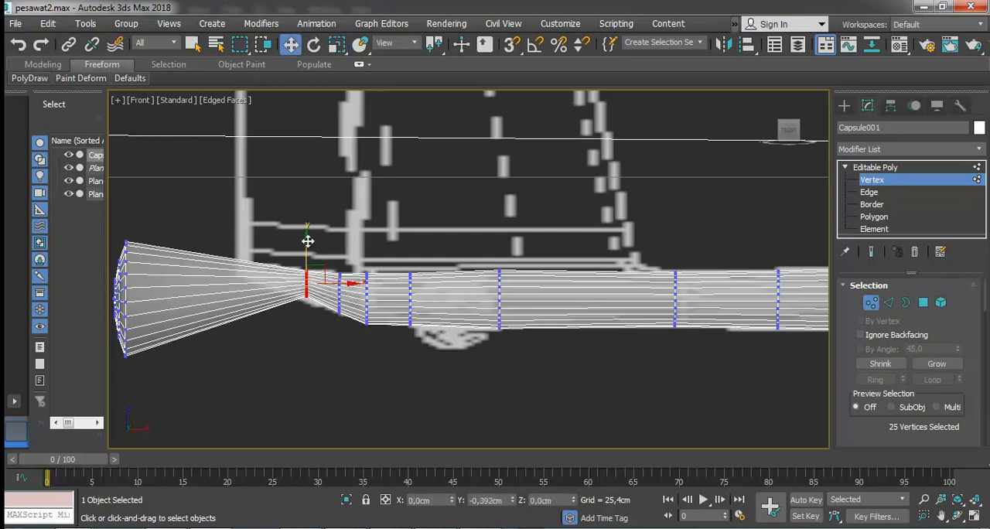
pyautogui.moveTo(307, 238); pyautogui.dragTo(309, 242)
# Bring the following cap ring up to the narrowing tail end, scale it down and raise it to the fin's base line.
pyautogui.moveTo(118, 412); pyautogui.dragTo(122, 412)
pyautogui.moveTo(157, 303); pyautogui.dragTo(215, 99)
pyautogui.click(337, 44)
pyautogui.click(290, 45)
pyautogui.scroll(2, 304, 270)
pyautogui.moveTo(308, 249); pyautogui.dragTo(304, 226)
pyautogui.scroll(-3, 304, 225)
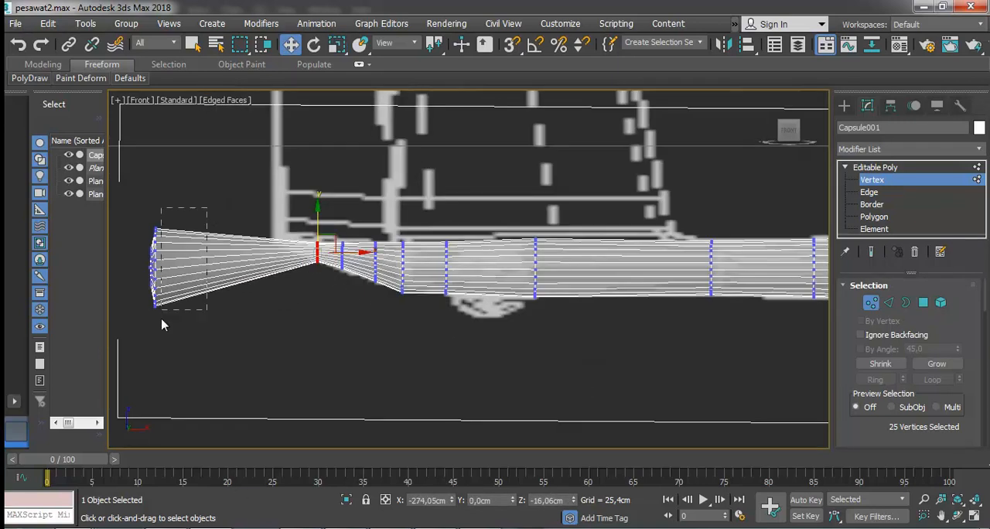
pyautogui.moveTo(153, 334); pyautogui.dragTo(152, 333)
pyautogui.moveTo(181, 265); pyautogui.dragTo(299, 263)
pyautogui.hotkey('ctrl', 'z')
pyautogui.click(180, 219)
pyautogui.moveTo(177, 218); pyautogui.dragTo(155, 330)
pyautogui.scroll(4, 422, 195)
pyautogui.scroll(-3, 422, 178)
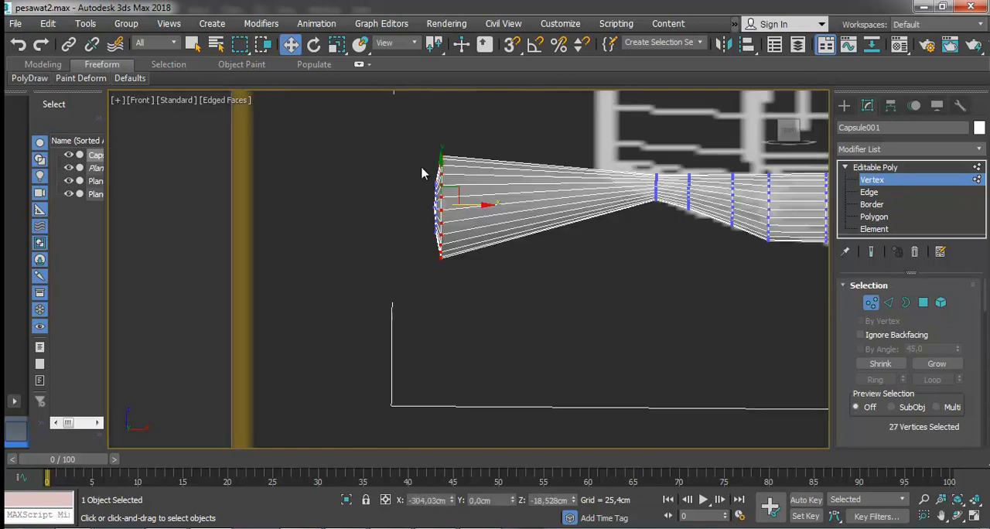
pyautogui.click(513, 193)
# Move the rear cap's 25-vertex outer ring forward to the tail end, scale it down and raise it into the taper.
pyautogui.scroll(2, 441, 181)
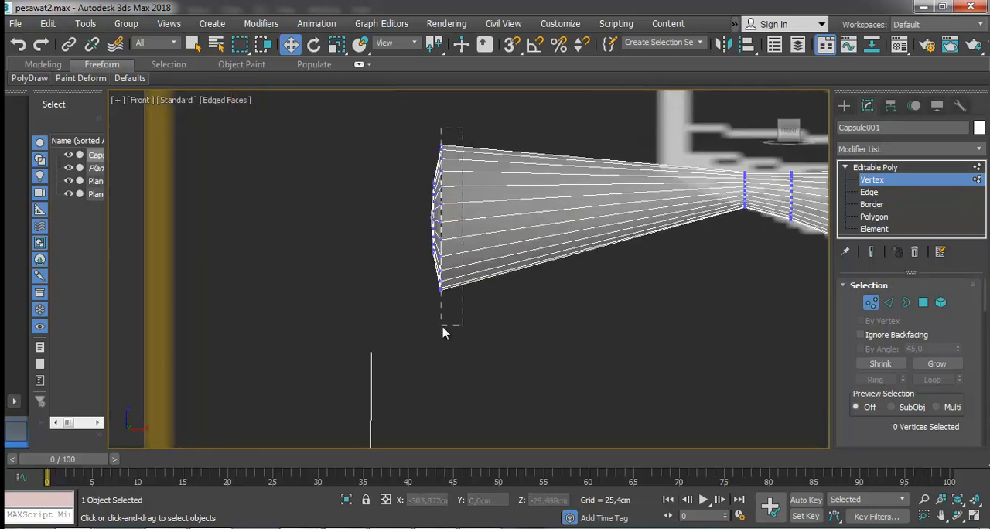
pyautogui.moveTo(442, 334); pyautogui.dragTo(441, 332)
pyautogui.moveTo(482, 216); pyautogui.dragTo(663, 193)
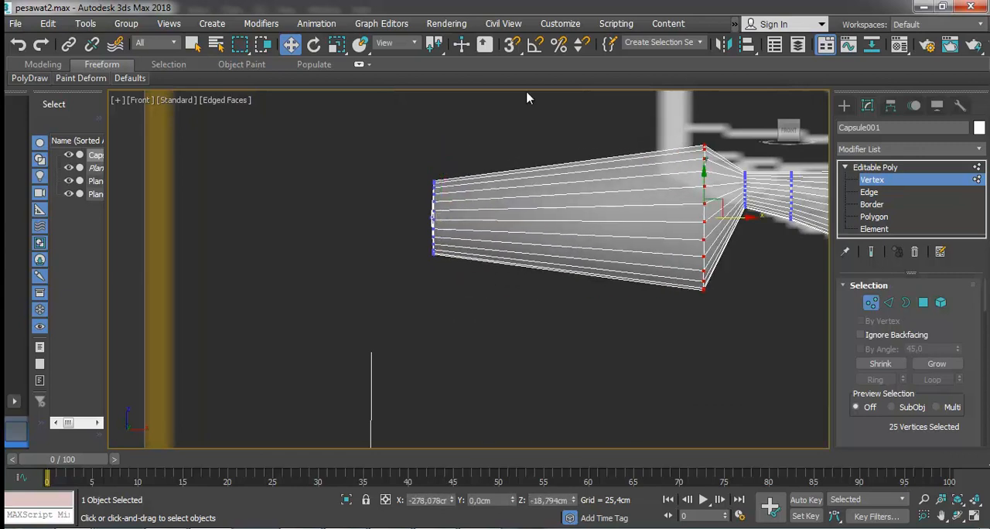
pyautogui.click(335, 50)
pyautogui.moveTo(715, 210); pyautogui.dragTo(674, 75)
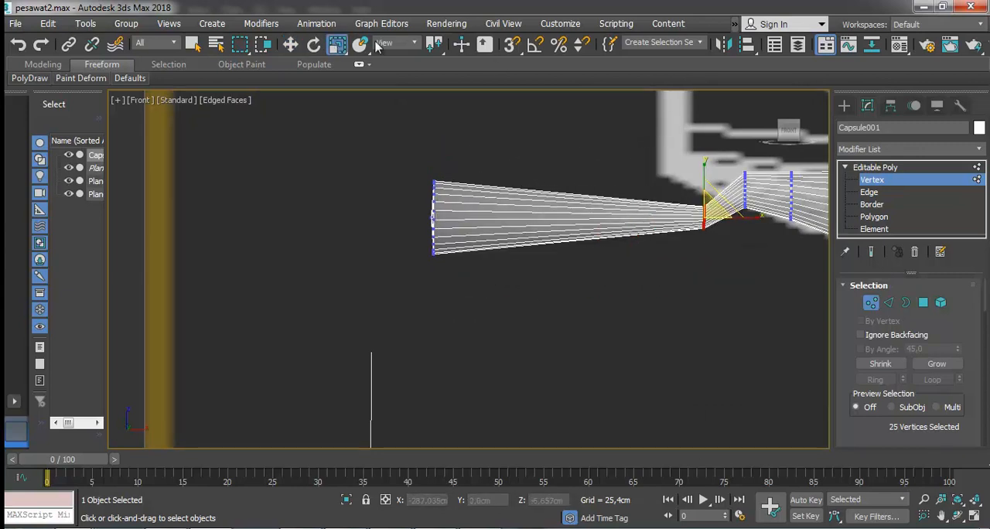
pyautogui.click(291, 48)
pyautogui.moveTo(704, 215); pyautogui.dragTo(745, 184)
pyautogui.click(336, 44)
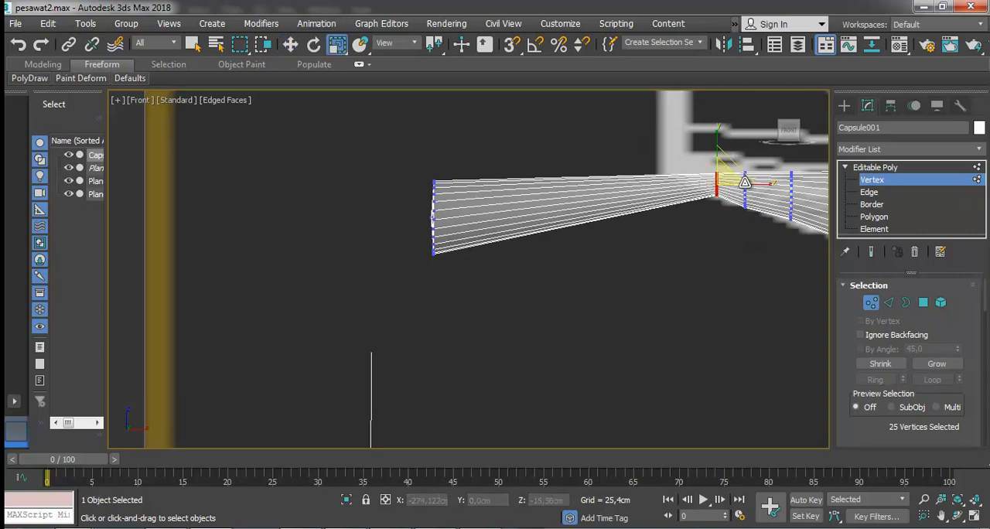
pyautogui.click(292, 45)
pyautogui.moveTo(721, 149); pyautogui.dragTo(721, 150)
# Scale down the last 26 cap vertices together and move them to the tail end below the fin's rear edge.
pyautogui.moveTo(464, 161); pyautogui.dragTo(388, 277)
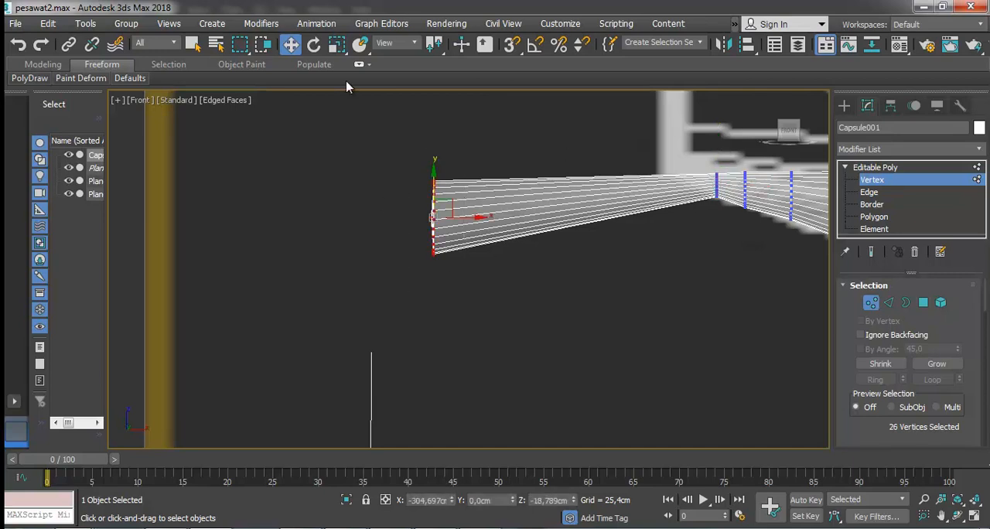
pyautogui.click(338, 45)
pyautogui.moveTo(446, 211); pyautogui.dragTo(407, 81)
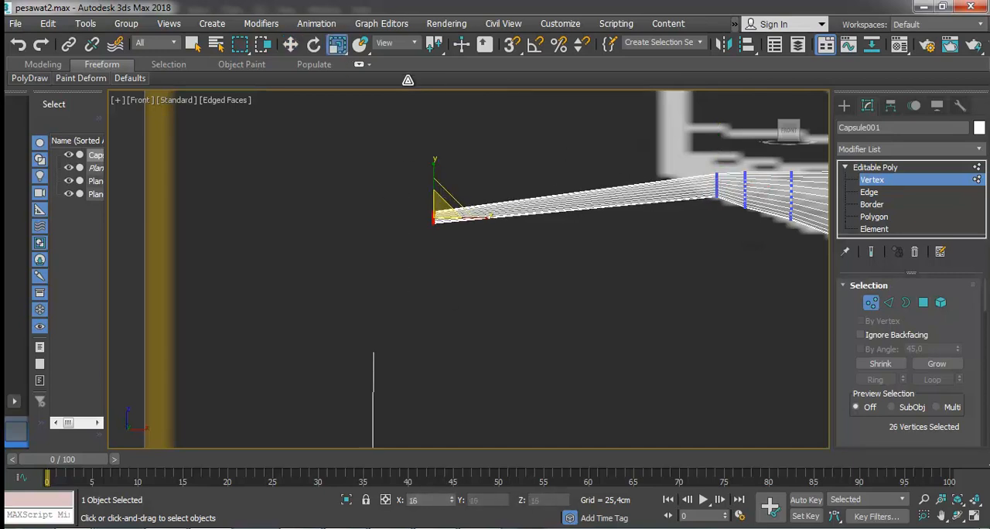
pyautogui.click(292, 45)
pyautogui.moveTo(441, 214); pyautogui.dragTo(689, 160)
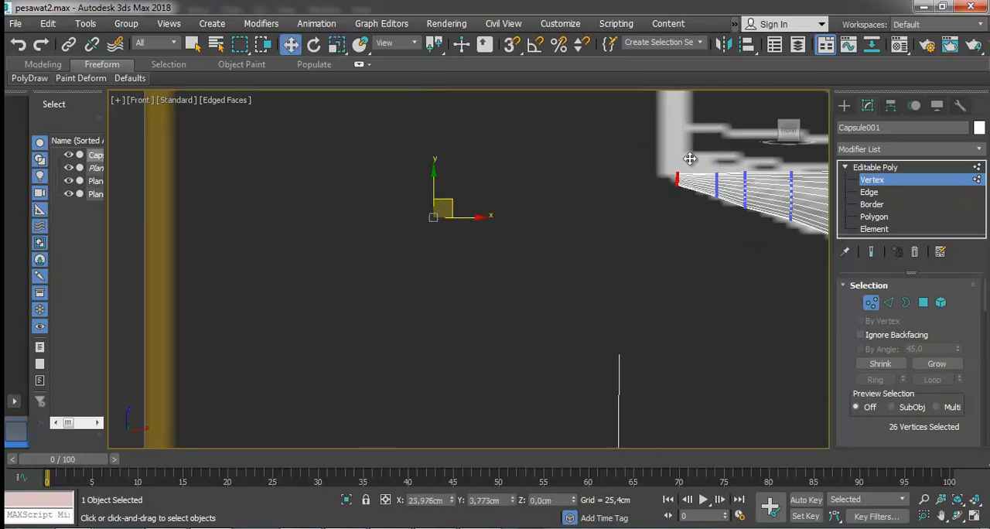
# Move the single end vertex back and up to the fin's lower rear corner to form a pointed tail tip.
pyautogui.click(688, 160)
pyautogui.scroll(6, 696, 170)
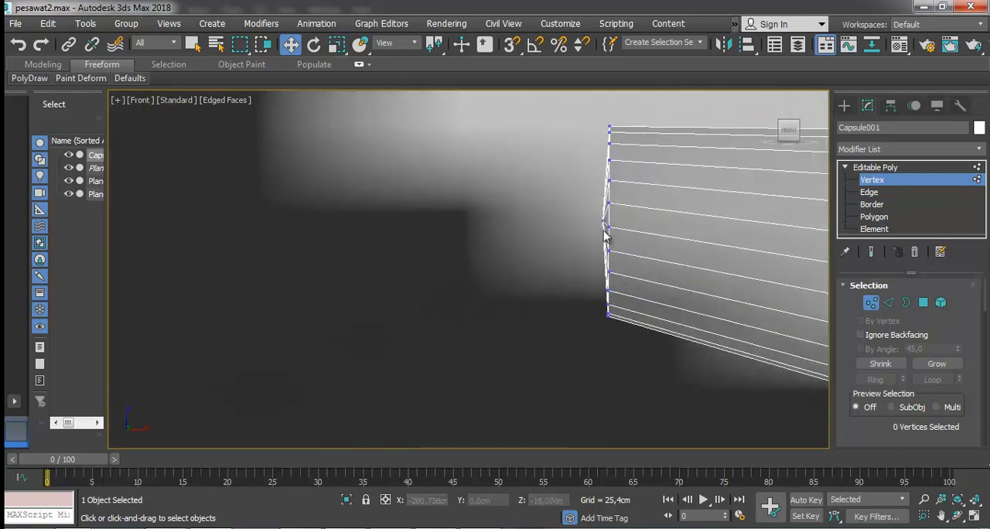
pyautogui.click(607, 226)
pyautogui.scroll(-5, 619, 216)
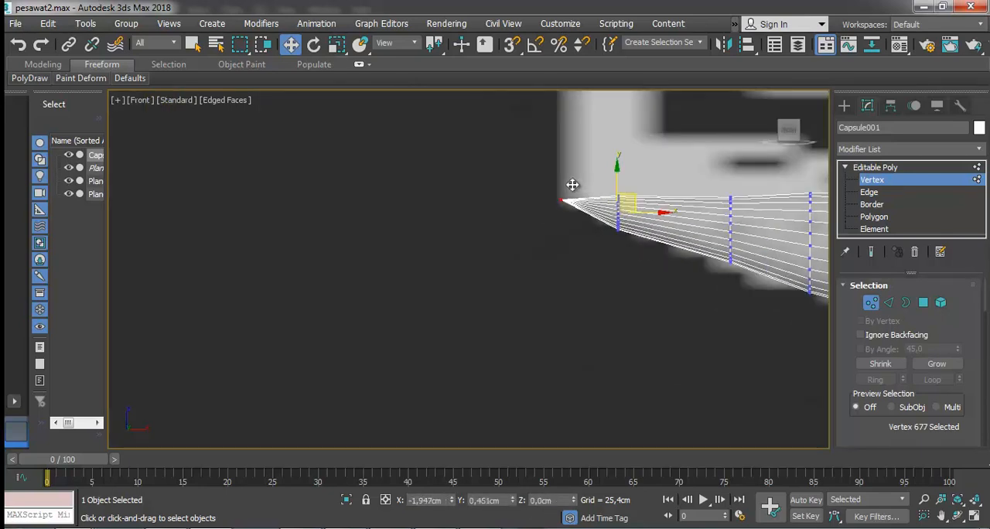
pyautogui.scroll(-3, 680, 162)
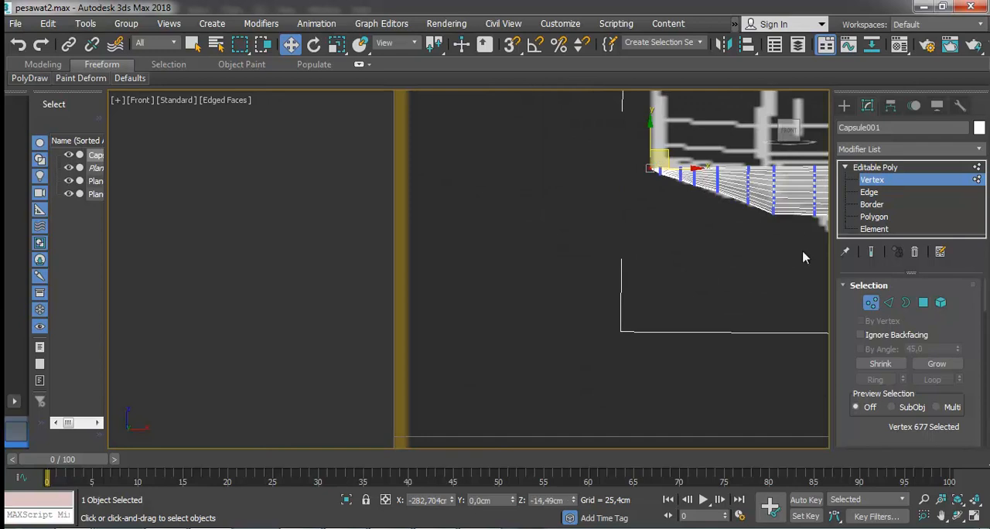
# Scale up the vertex ring in the middle of the tapering tail slightly to fill the reference outline.
pyautogui.click(942, 519)
pyautogui.moveTo(677, 262); pyautogui.dragTo(327, 243)
pyautogui.scroll(4, 353, 163)
pyautogui.click(288, 47)
pyautogui.click(369, 124)
pyautogui.moveTo(368, 124); pyautogui.dragTo(398, 217)
pyautogui.press('r')
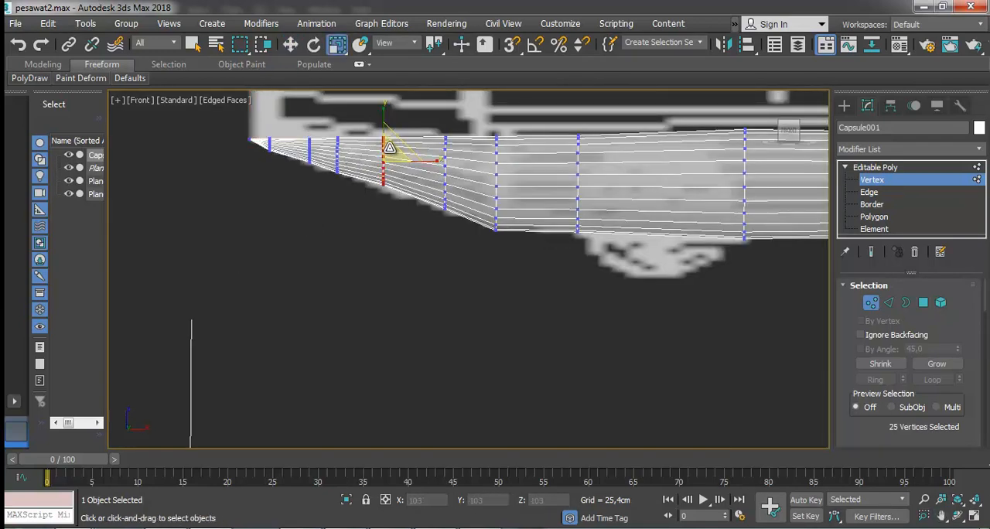
# Scale the vertex ring where the tail's underside starts to slope upward to fit the reference.
pyautogui.press('w')
pyautogui.moveTo(470, 130); pyautogui.dragTo(529, 261)
pyautogui.press('r')
pyautogui.moveTo(513, 179); pyautogui.dragTo(506, 184)
# Adjust the size of the vertex ring just ahead of the tail wheel to match the boom outline.
pyautogui.press('w')
pyautogui.scroll(-2, 518, 157)
pyautogui.scroll(4, 518, 157)
pyautogui.click(336, 45)
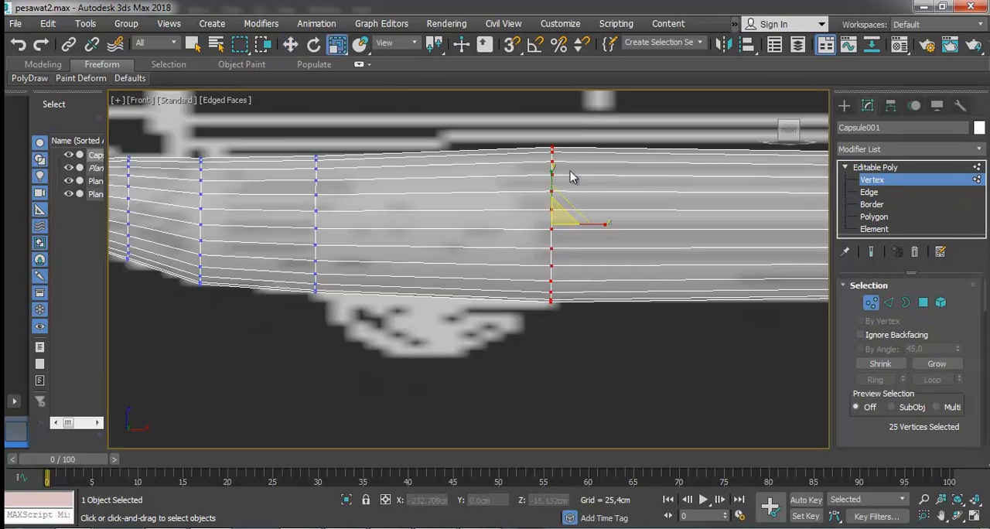
pyautogui.moveTo(564, 214); pyautogui.dragTo(563, 219)
pyautogui.scroll(-4, 563, 220)
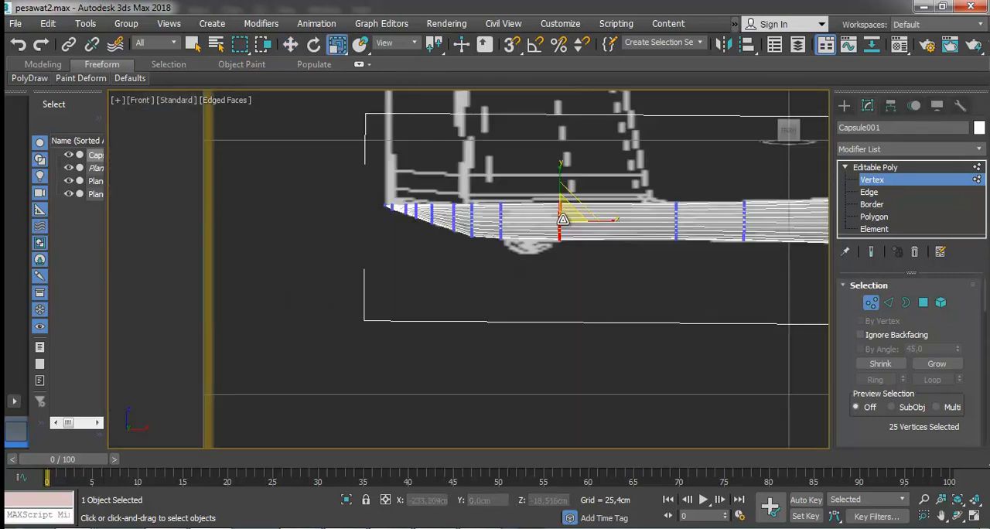
# Clear the vertex selection, check the fuselage outline against the reference at the nose, and save the scene.
pyautogui.scroll(-3, 563, 220)
pyautogui.scroll(-2, 764, 184)
pyautogui.scroll(7, 767, 181)
pyautogui.scroll(-9, 647, 205)
pyautogui.click(292, 44)
pyautogui.click(533, 171)
pyautogui.scroll(10, 533, 171)
pyautogui.scroll(-4, 791, 287)
pyautogui.scroll(8, 812, 283)
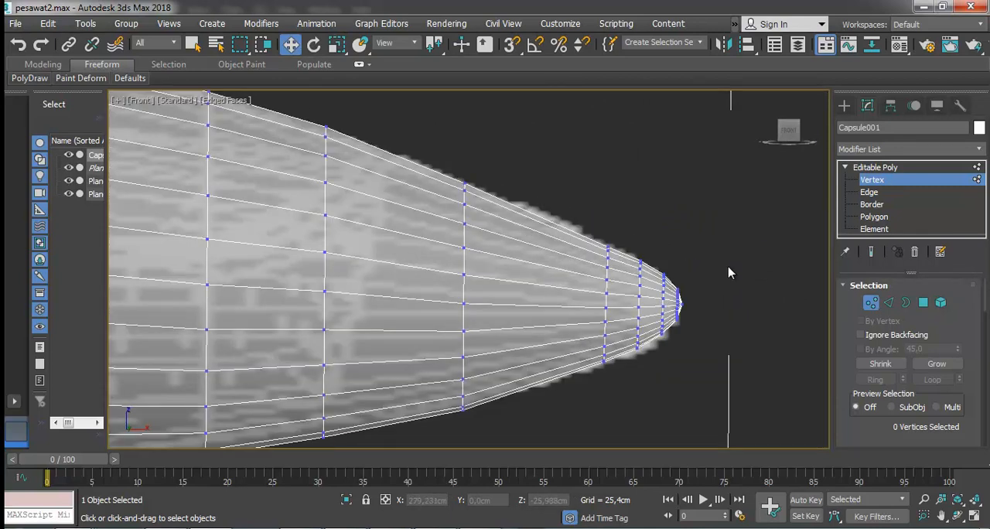
pyautogui.scroll(-7, 729, 273)
pyautogui.scroll(3, 653, 262)
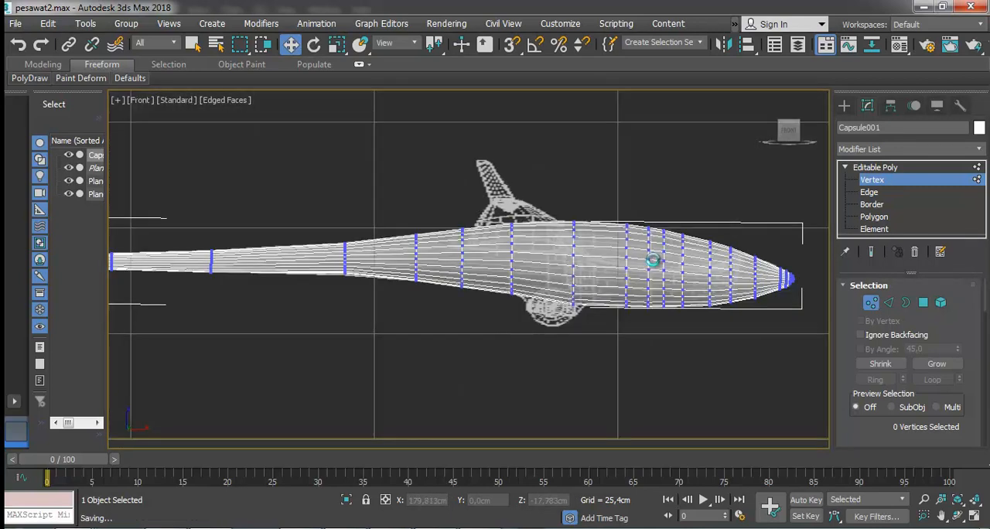
# Examine the fuselage against the side-view reference by switching edged faces and wireframe display on and off.
pyautogui.press('F4')
pyautogui.press('F4')
pyautogui.press('F4')
pyautogui.press('F3')
pyautogui.press('F3')
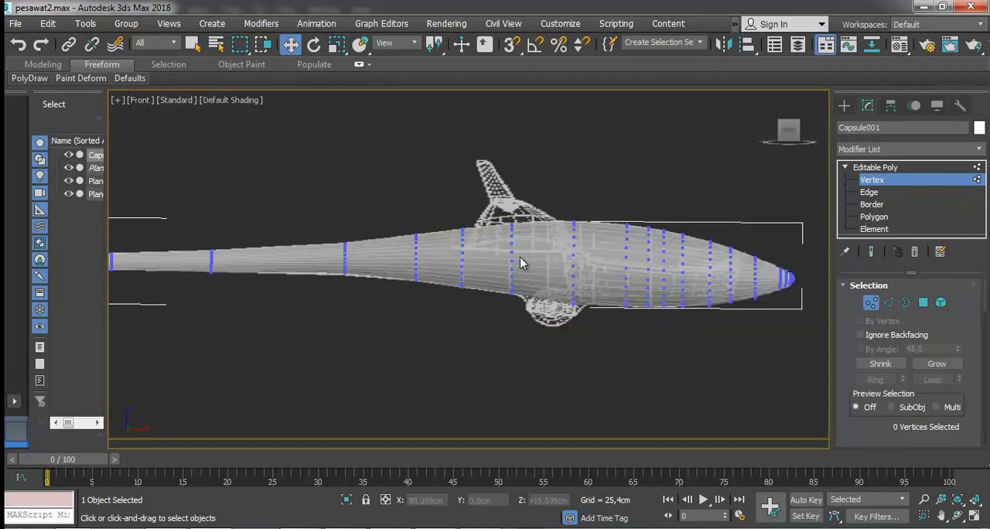
pyautogui.press('F3')
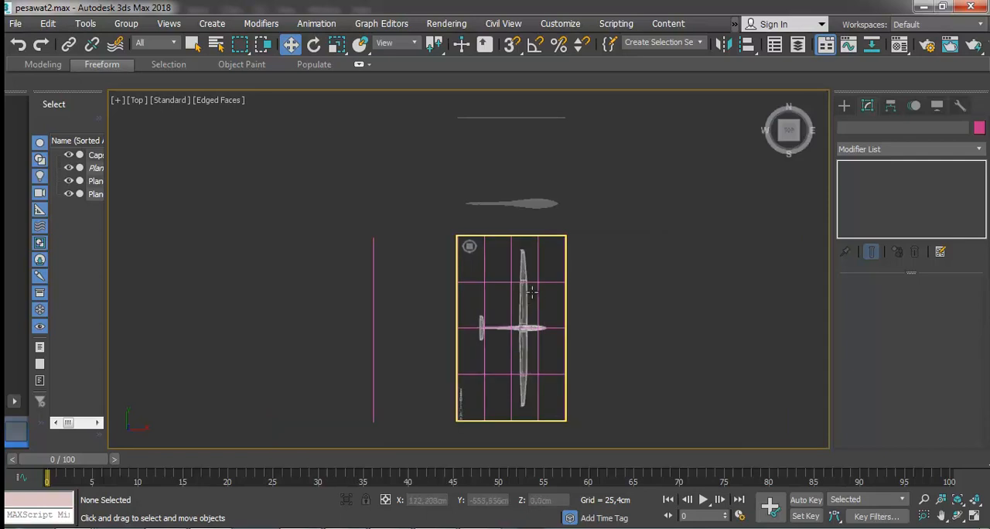
# Select the fuselage capsule in the top view and move it along Y onto the top-view reference drawing.
pyautogui.click(520, 204)
pyautogui.click(520, 204)
pyautogui.moveTo(498, 174); pyautogui.dragTo(499, 296)
pyautogui.press('f')
pyautogui.press('t')
# Scale the top-view reference plane along its X axis so the drawn glider matches the fuselage length.
pyautogui.click(542, 187)
pyautogui.scroll(-3, 544, 192)
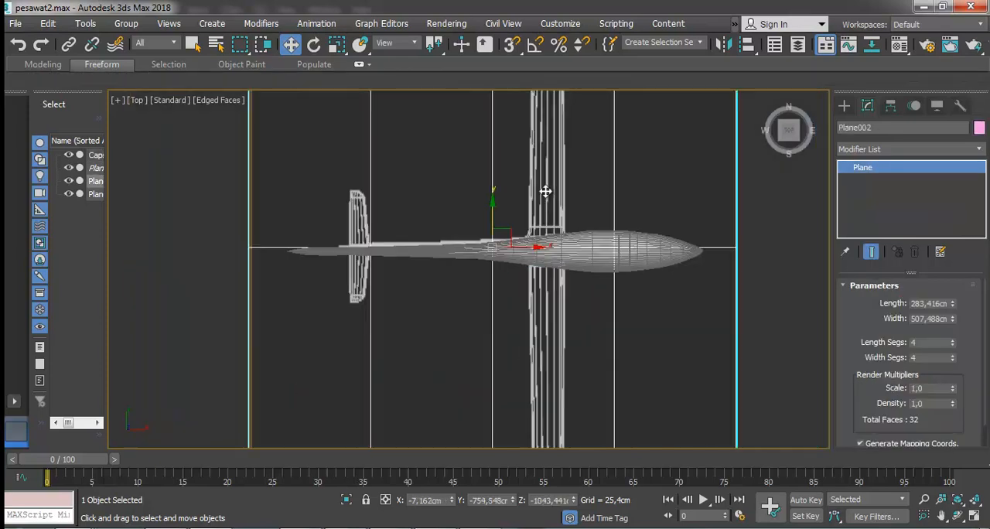
pyautogui.scroll(-2, 546, 190)
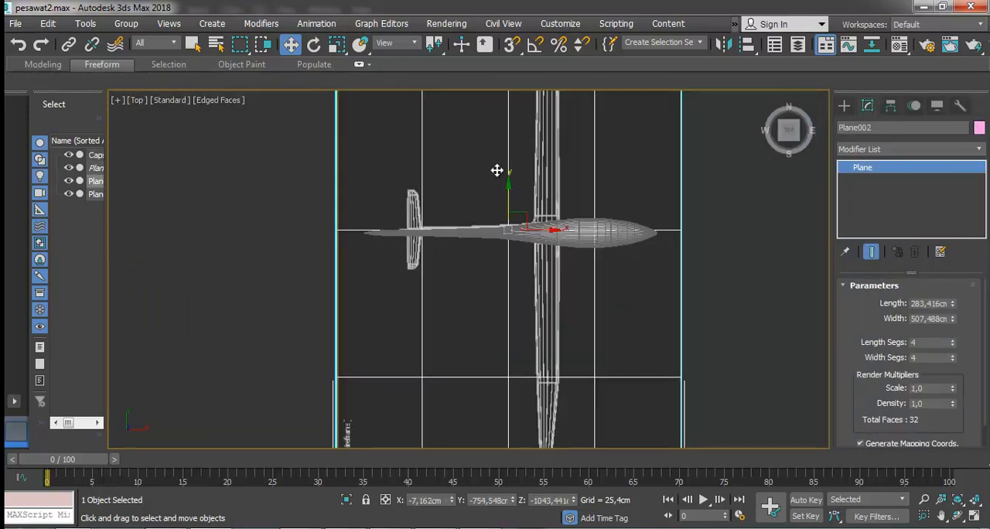
pyautogui.press('r')
pyautogui.press('r')
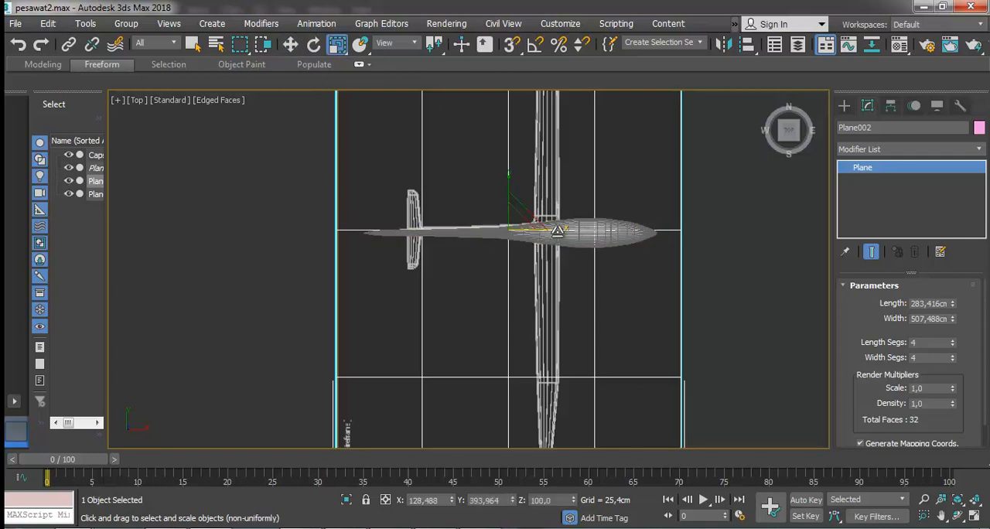
pyautogui.moveTo(557, 230); pyautogui.dragTo(568, 230)
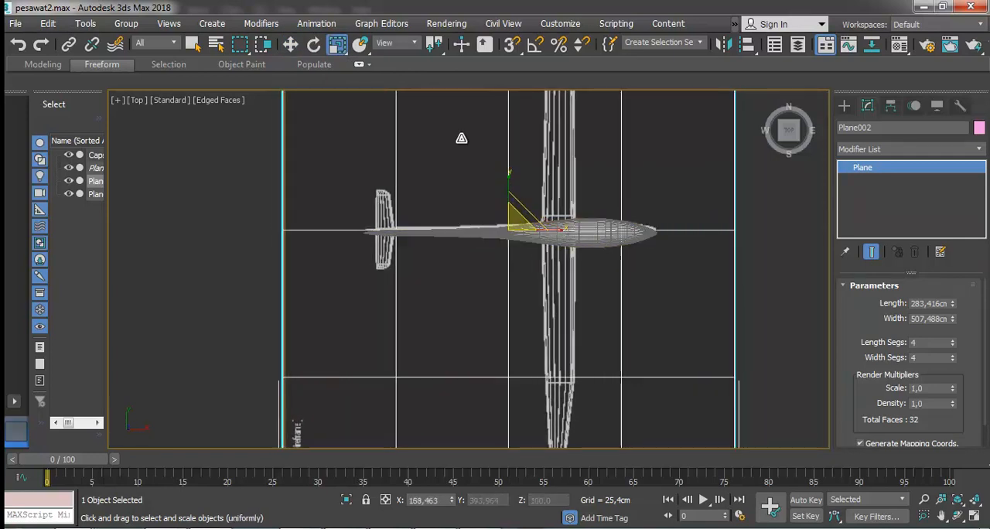
# Move the top-view reference plane slightly along Y to line up its centre line with the fuselage, then deselect it.
pyautogui.click(290, 44)
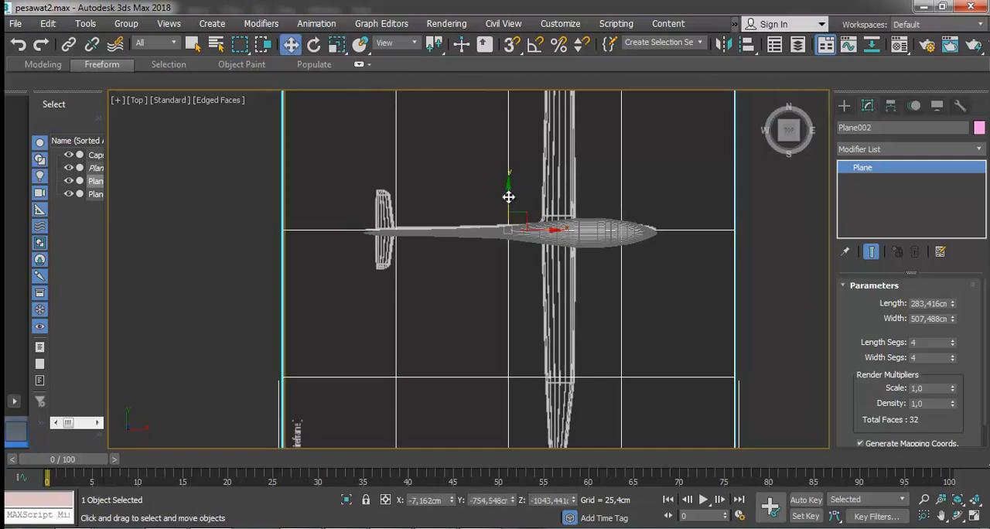
pyautogui.moveTo(508, 196); pyautogui.dragTo(509, 199)
pyautogui.click(670, 258)
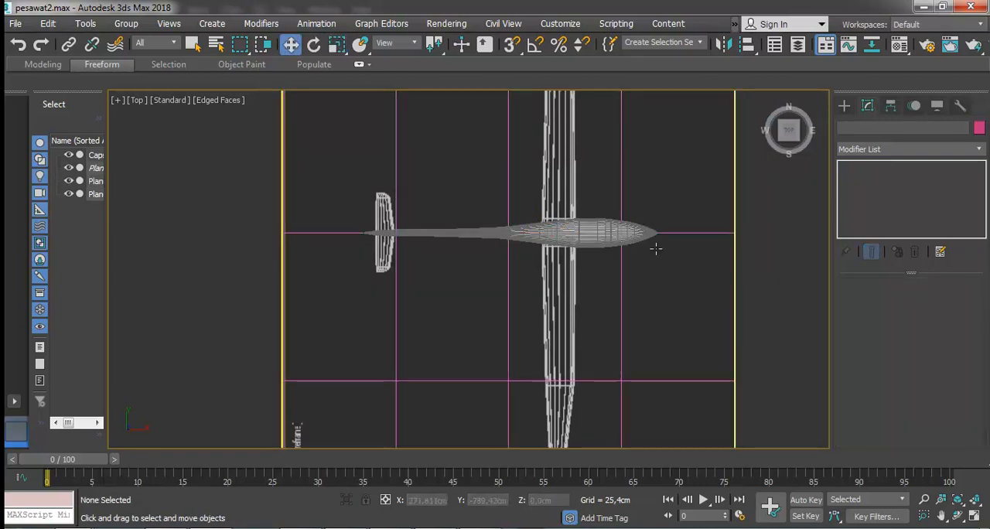
# Select the fuselage capsule and turn off Edged Faces in the top view.
pyautogui.click(601, 231)
pyautogui.click(225, 100)
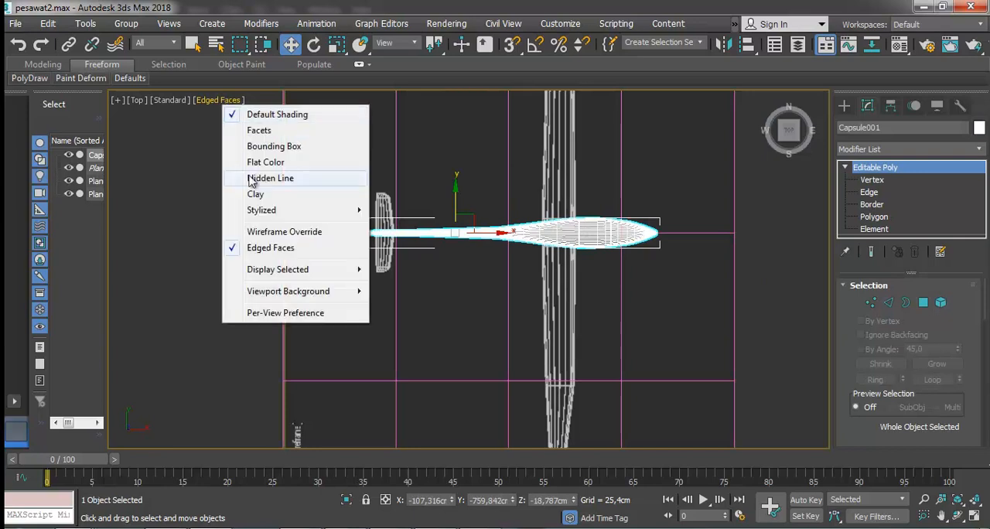
pyautogui.click(270, 248)
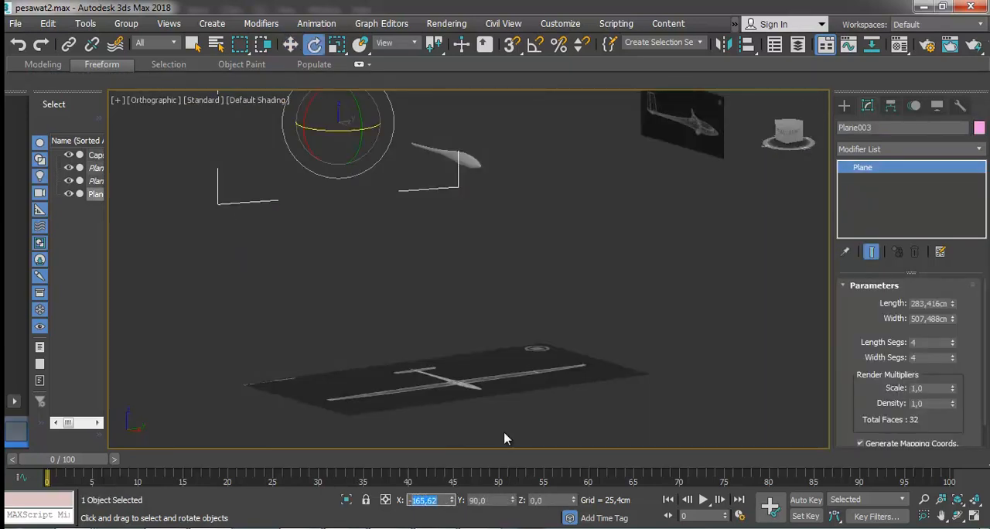
# Set the front-view reference plane's X rotation to 180 and move it along X to about 1426 cm, beyond the fuselage nose.
pyautogui.press('Return')
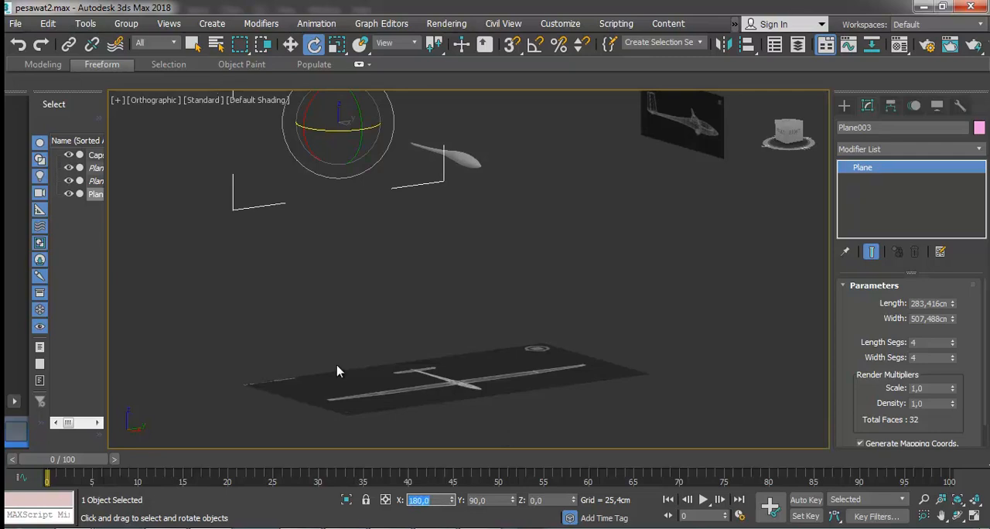
pyautogui.click(291, 44)
pyautogui.moveTo(362, 129); pyautogui.dragTo(648, 232)
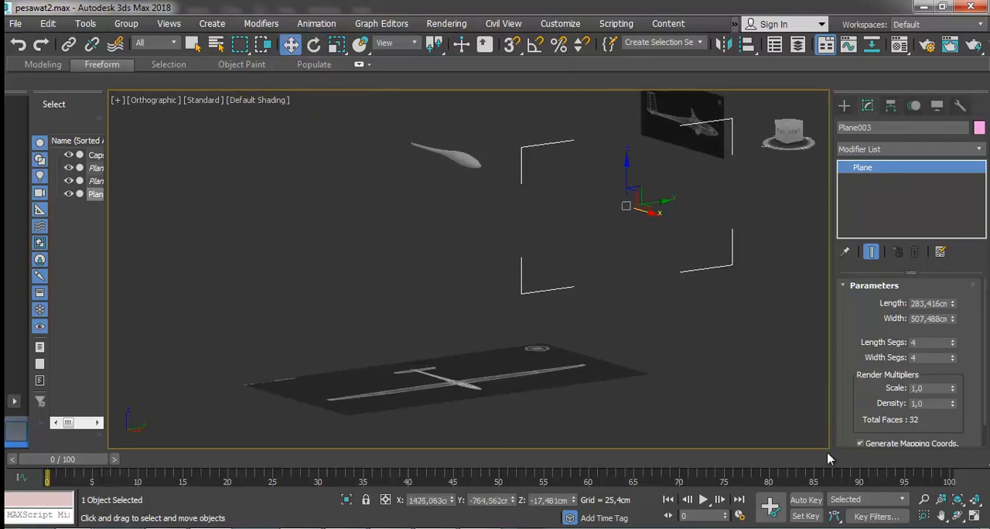
# In the left view, move the front-view reference plane up and sideways to centre its drawn fuselage on the model.
pyautogui.press('f')
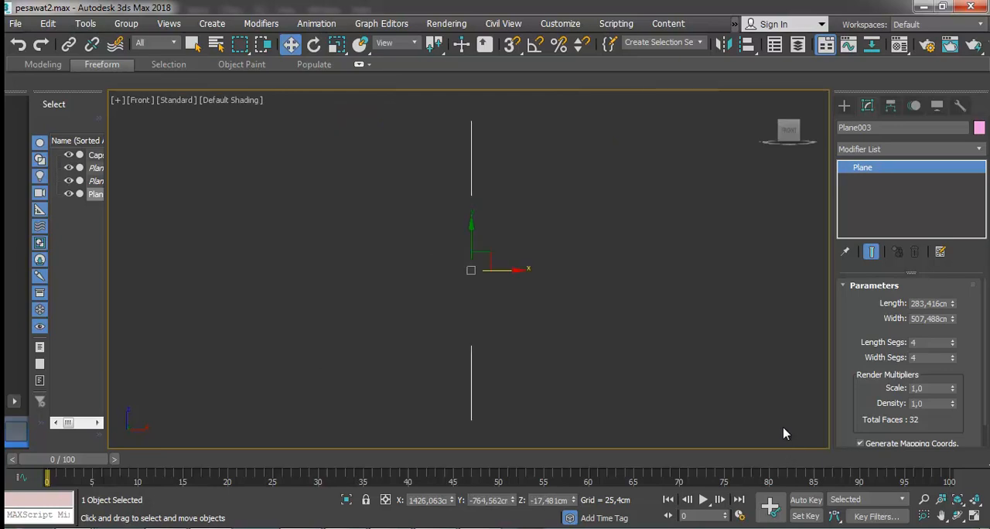
pyautogui.press('l')
pyautogui.click(318, 45)
pyautogui.click(293, 45)
pyautogui.scroll(5, 505, 170)
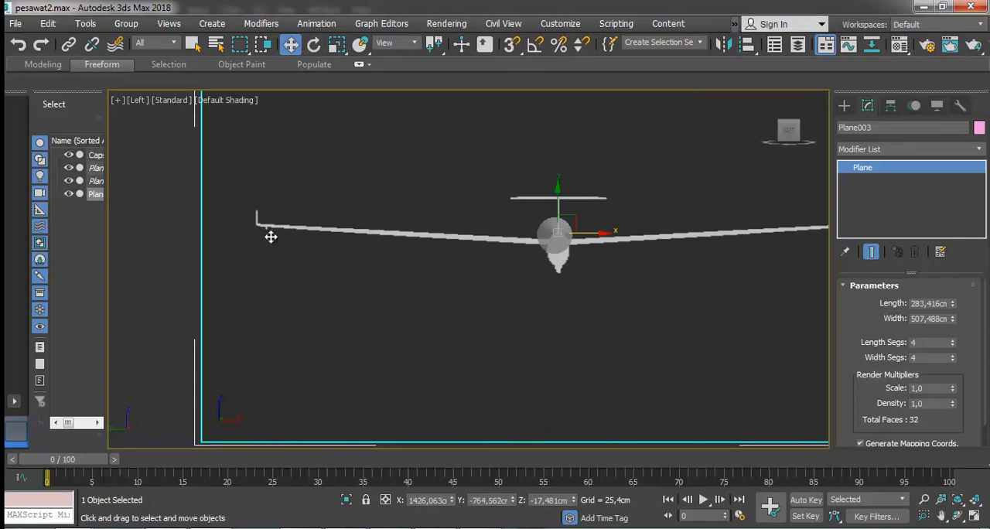
pyautogui.click(172, 200)
pyautogui.click(623, 326)
pyautogui.moveTo(560, 202); pyautogui.dragTo(558, 186)
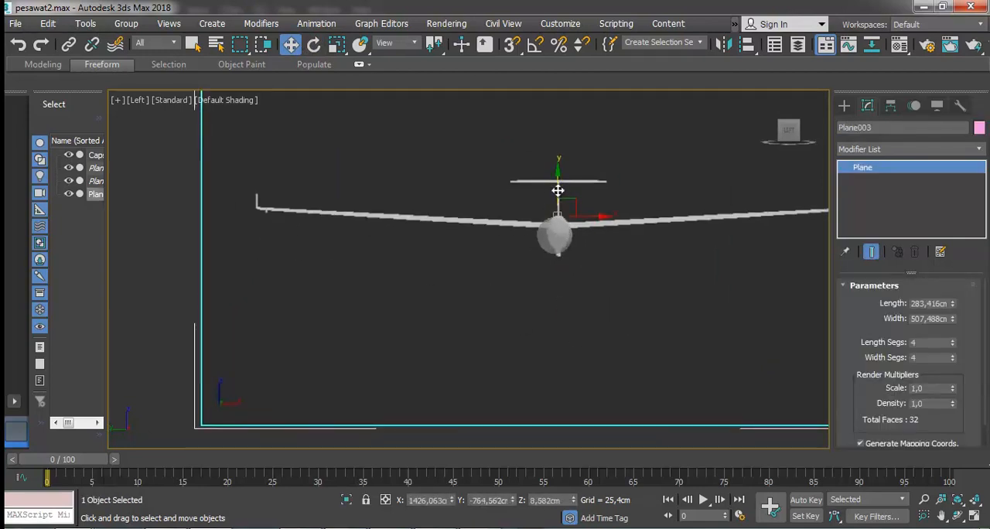
pyautogui.moveTo(594, 218); pyautogui.dragTo(589, 219)
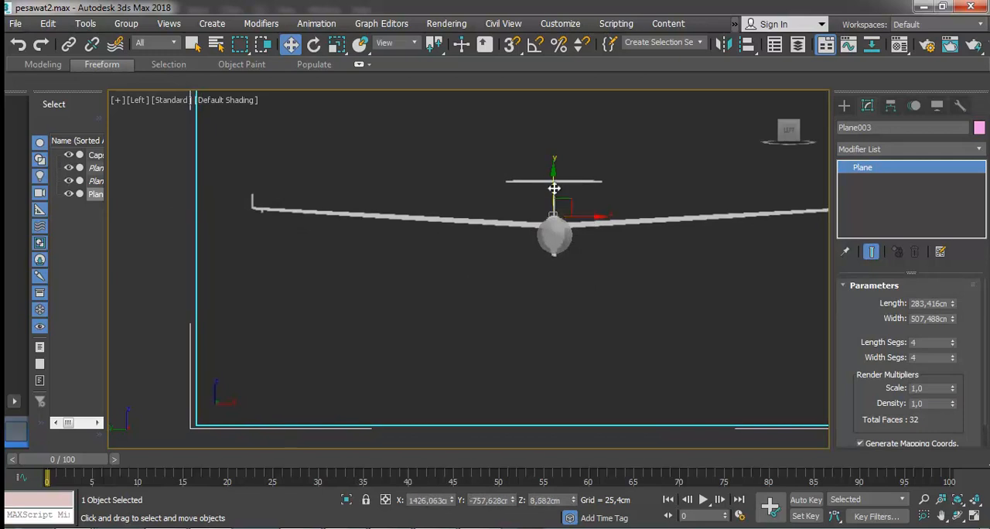
pyautogui.moveTo(551, 187); pyautogui.dragTo(552, 187)
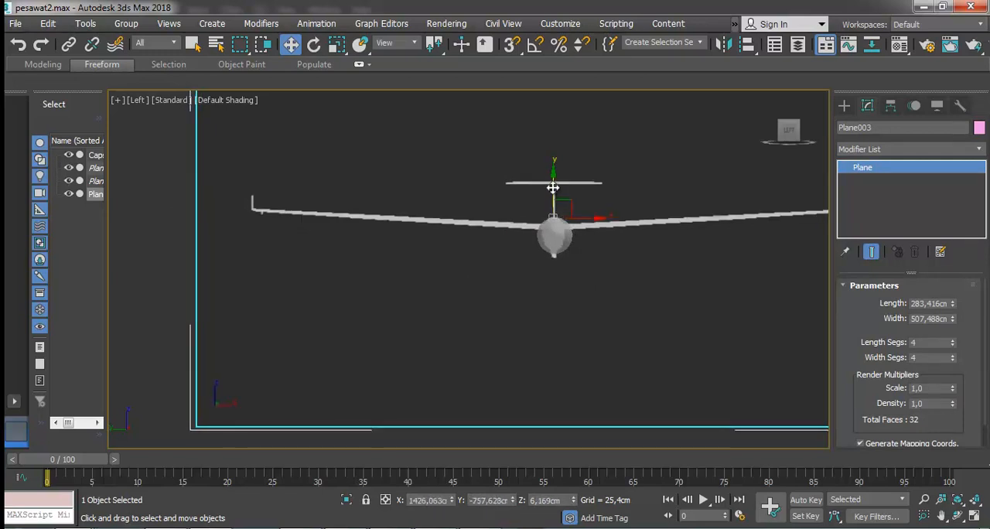
pyautogui.moveTo(571, 217); pyautogui.dragTo(572, 217)
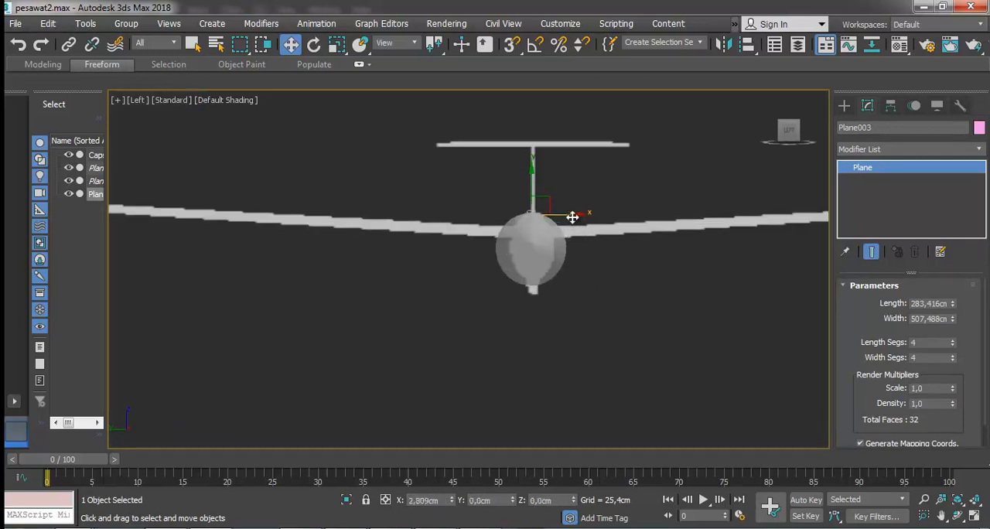
# Scale the front-view reference plane along X to about 151 so its drawn fuselage matches the model's width.
pyautogui.click(337, 45)
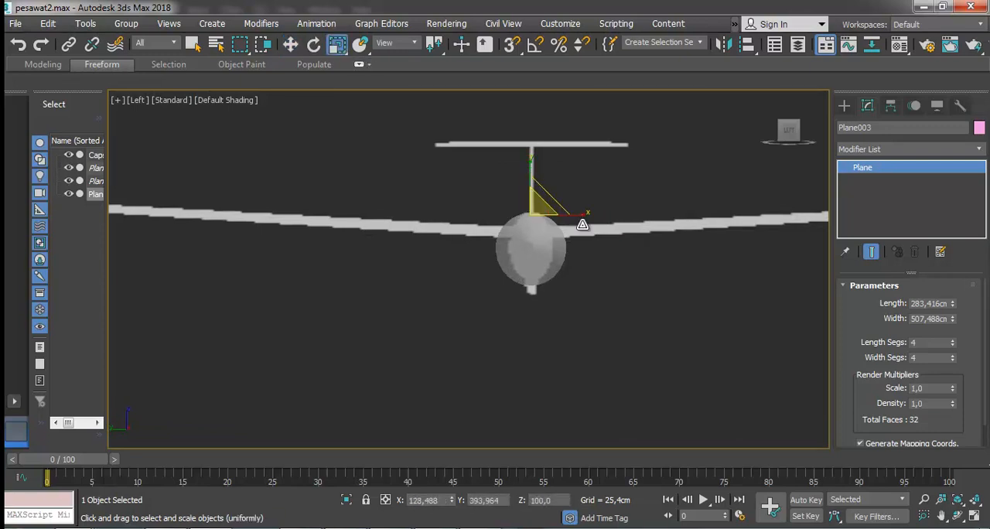
pyautogui.moveTo(578, 215); pyautogui.dragTo(610, 221)
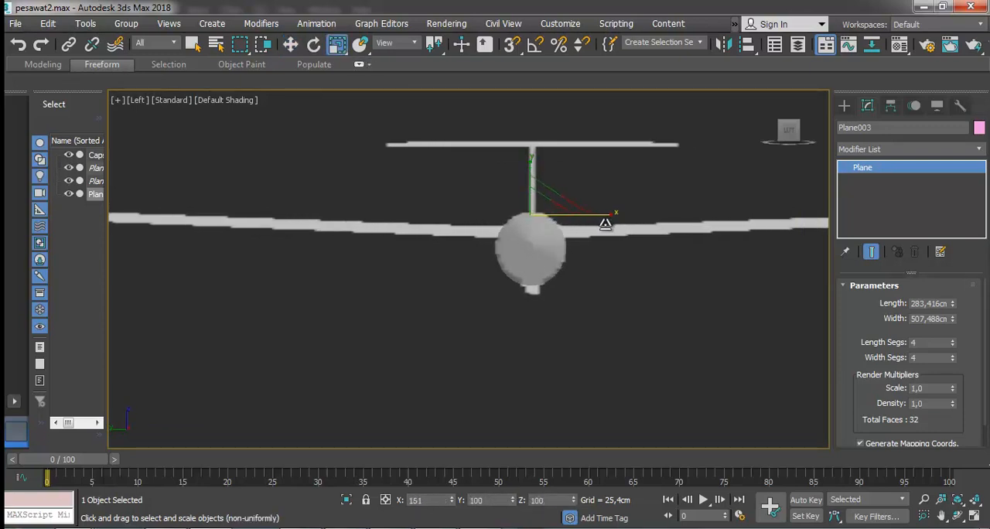
pyautogui.scroll(-3, 585, 221)
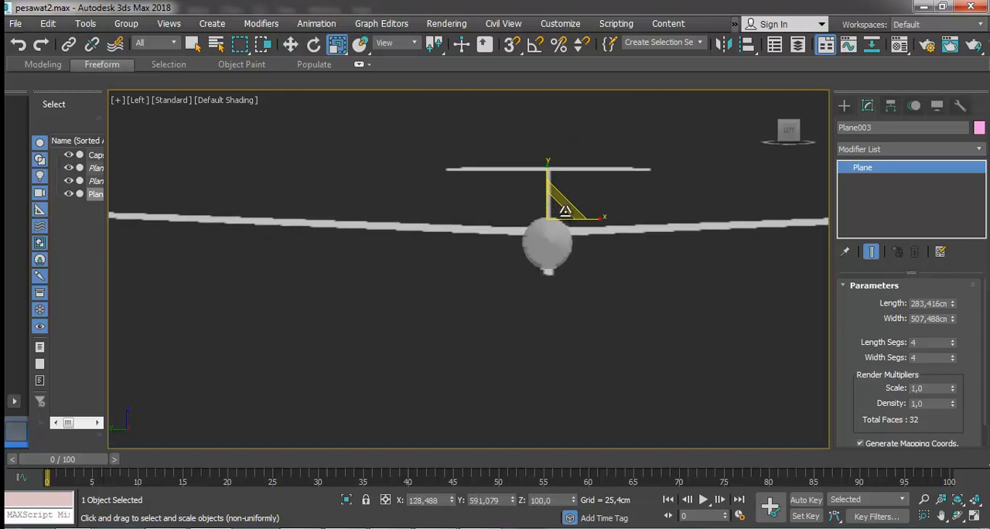
# Lower the front-view reference plane to about 3.7 cm in Z and freeze it.
pyautogui.click(291, 45)
pyautogui.moveTo(545, 188); pyautogui.dragTo(548, 190)
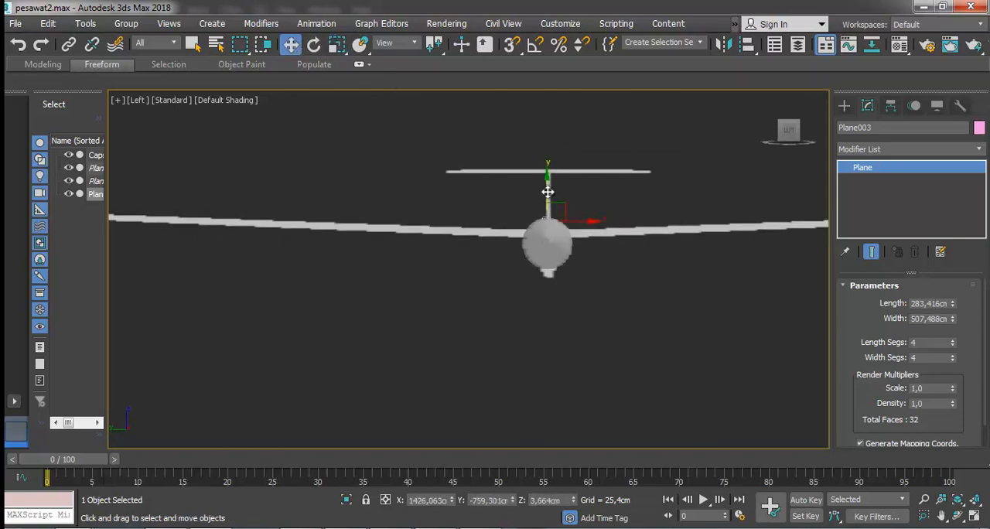
pyautogui.scroll(-3, 560, 215)
pyautogui.rightClick(574, 146)
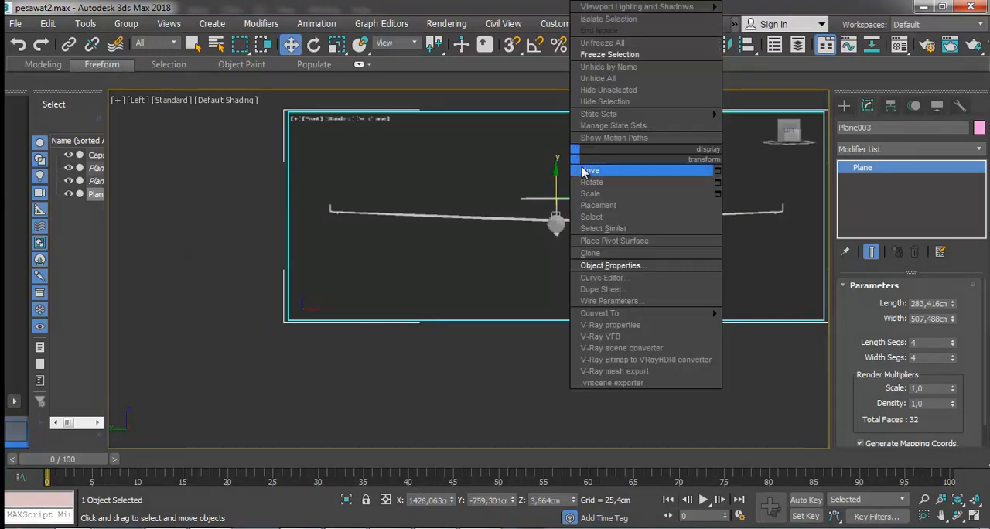
pyautogui.click(610, 54)
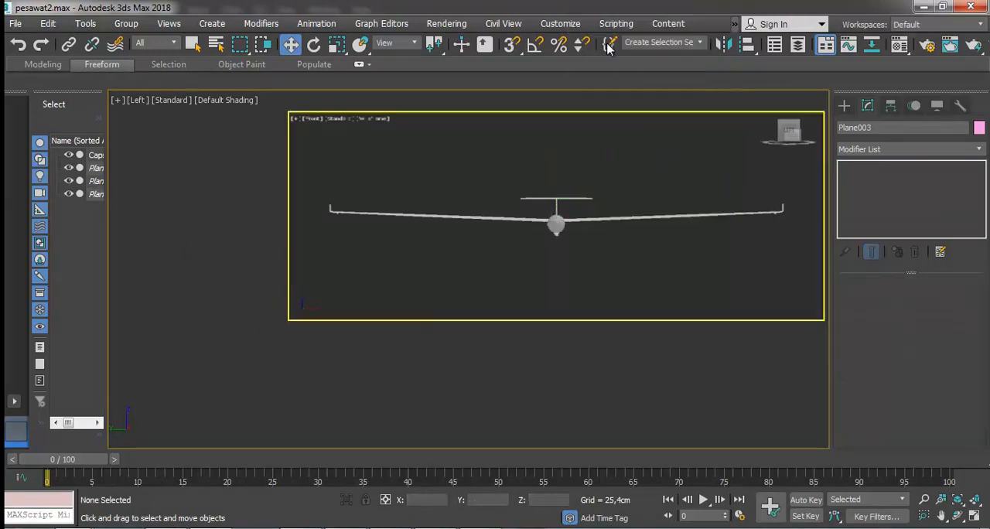
# In the top view, select the fuselage's lengthwise edges in the long tail segment beneath the horizontal stabilizer at Edge level.
pyautogui.press('t')
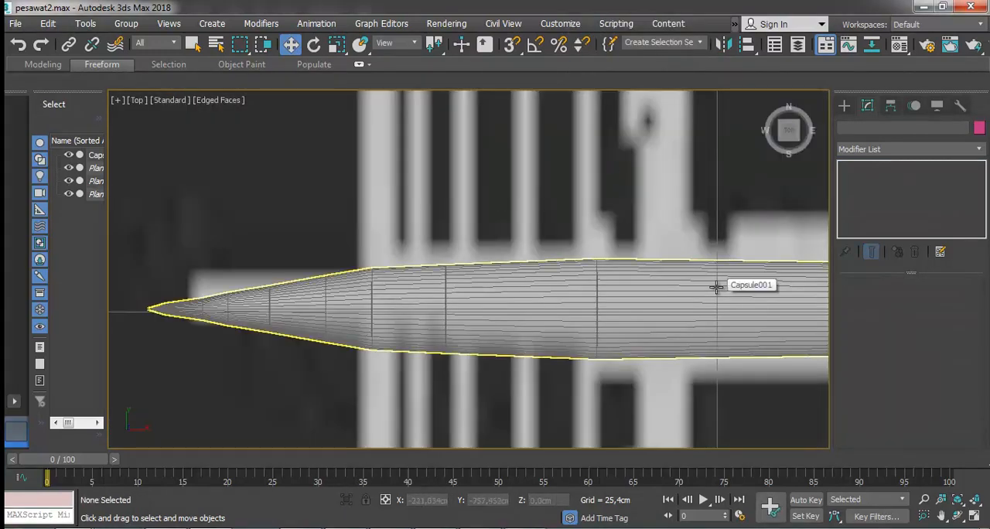
pyautogui.click(716, 287)
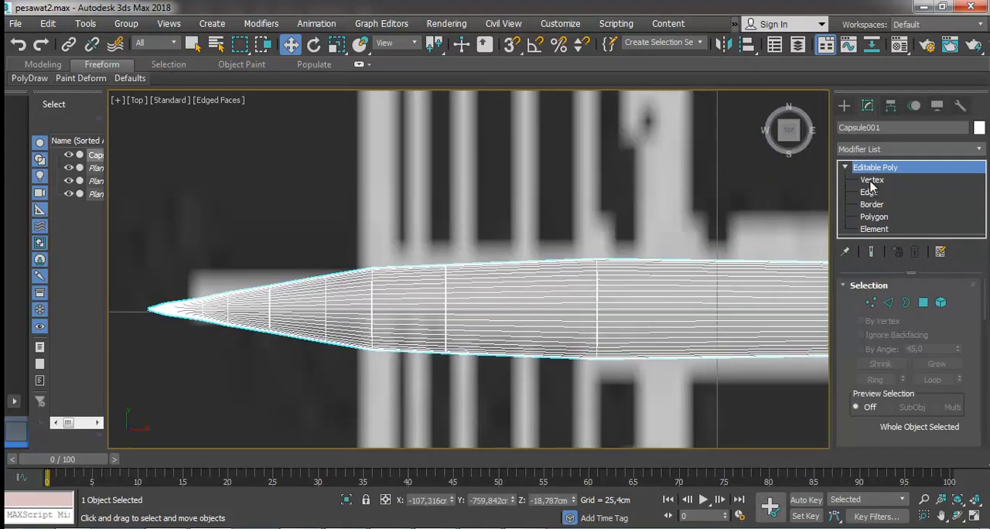
pyautogui.click(868, 192)
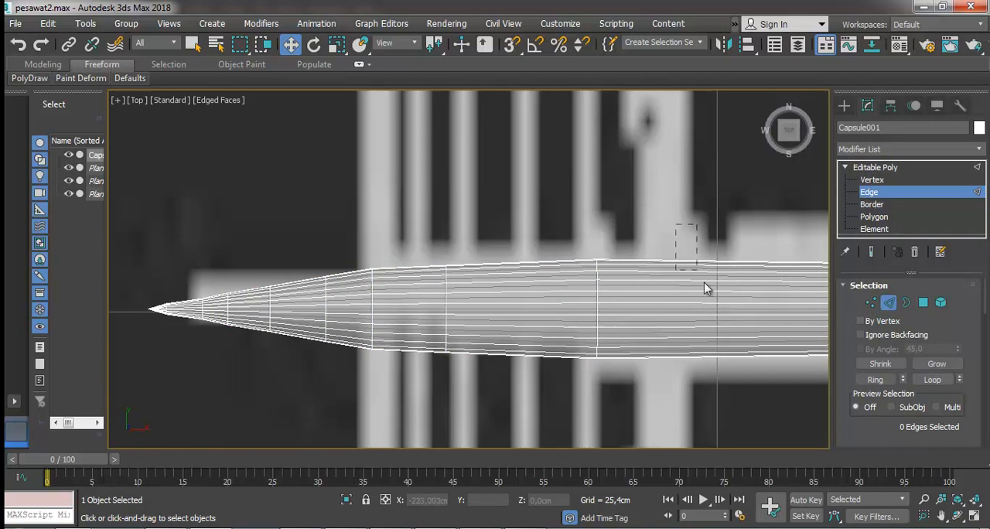
pyautogui.moveTo(725, 395); pyautogui.dragTo(723, 395)
pyautogui.scroll(-3, 719, 394)
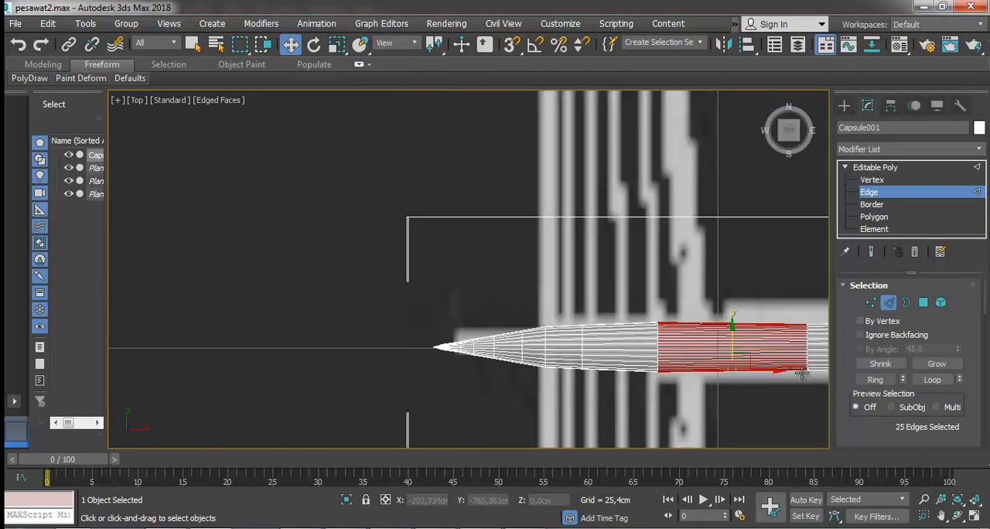
pyautogui.scroll(3, 754, 375)
pyautogui.scroll(-5, 962, 384)
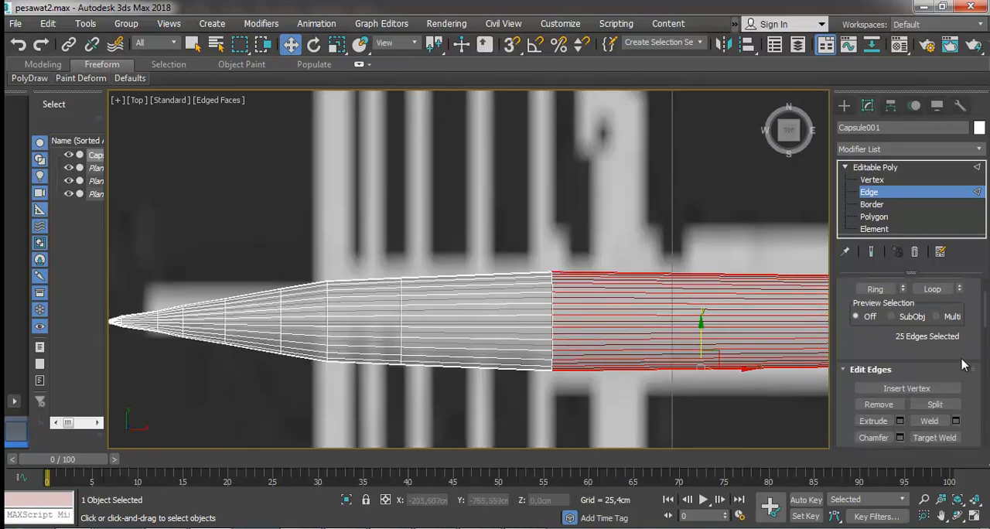
pyautogui.scroll(-2, 951, 397)
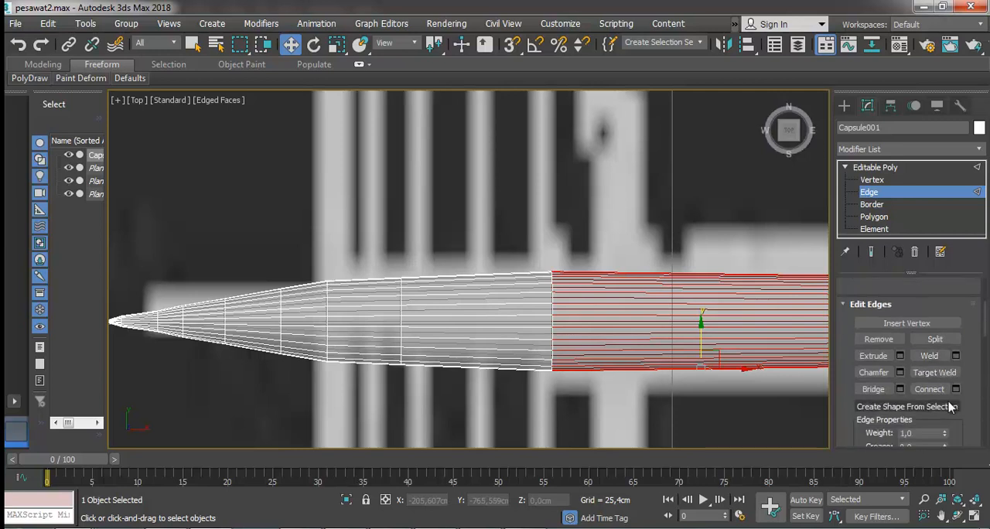
pyautogui.scroll(-8, 932, 394)
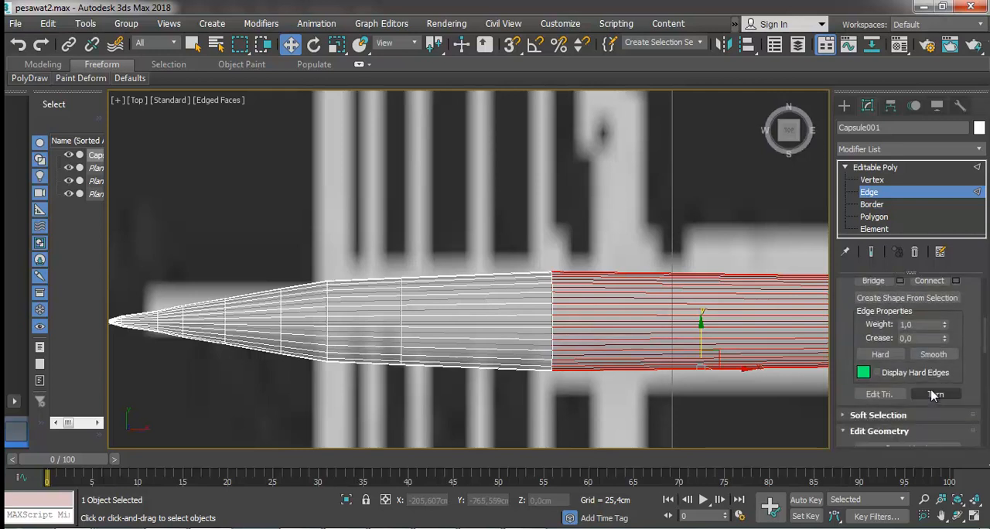
pyautogui.scroll(7, 932, 394)
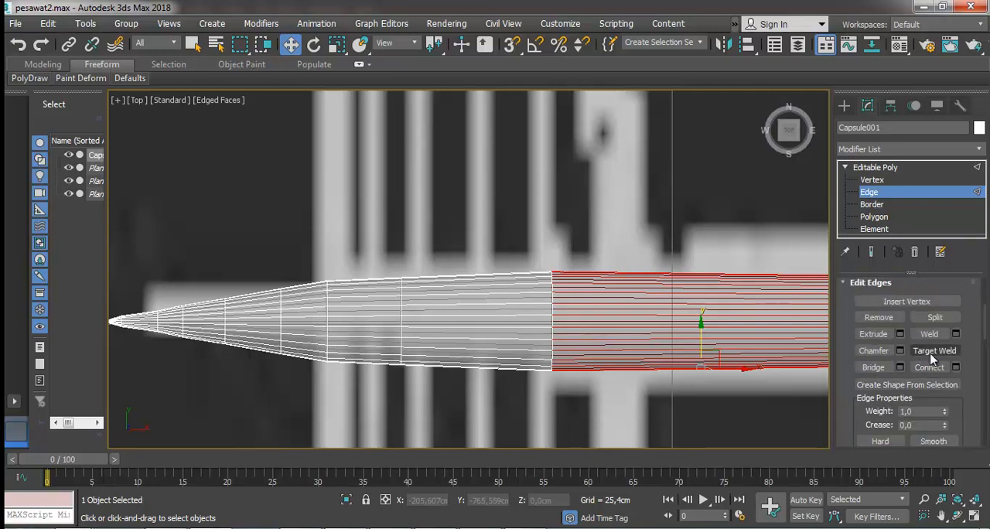
pyautogui.click(435, 528)
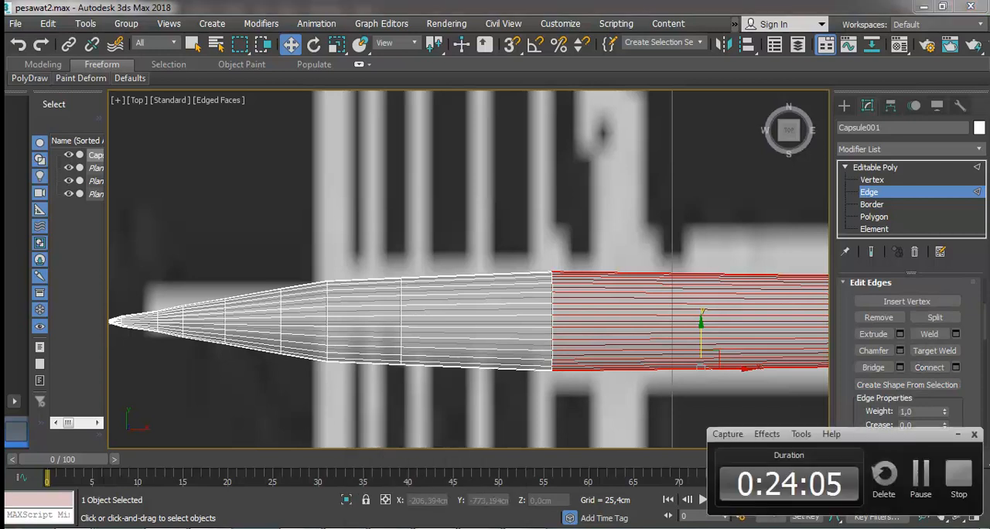
# Connect the selected lengthwise edges with a crosswise loop and move it along X to about -208.6 cm, at the fin's front base.
pyautogui.click(435, 528)
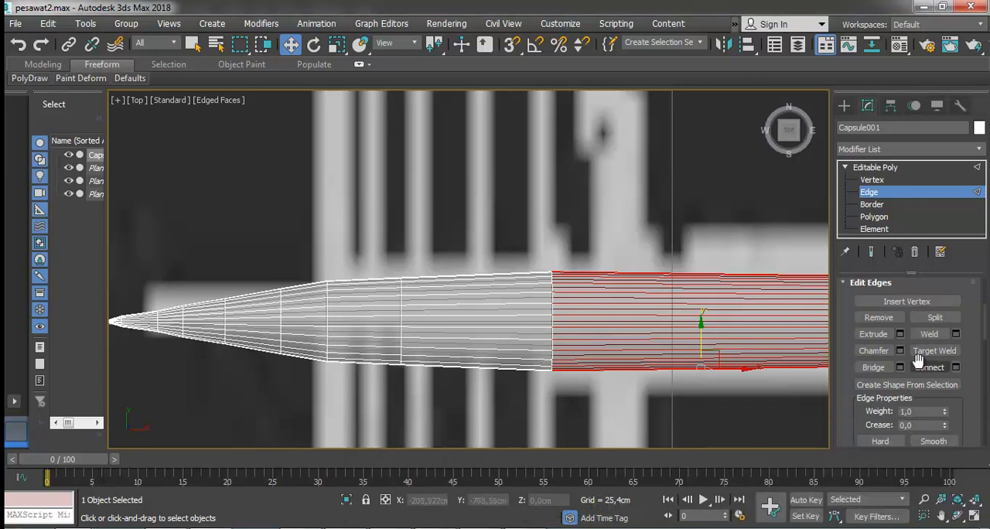
pyautogui.click(929, 368)
pyautogui.moveTo(749, 322); pyautogui.dragTo(699, 321)
pyautogui.press('l')
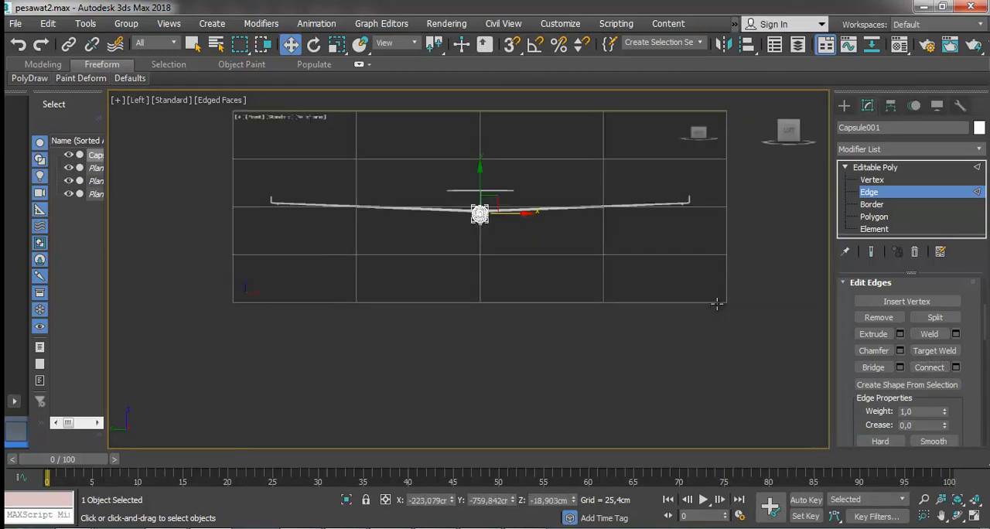
pyautogui.press('f')
pyautogui.scroll(4, 535, 298)
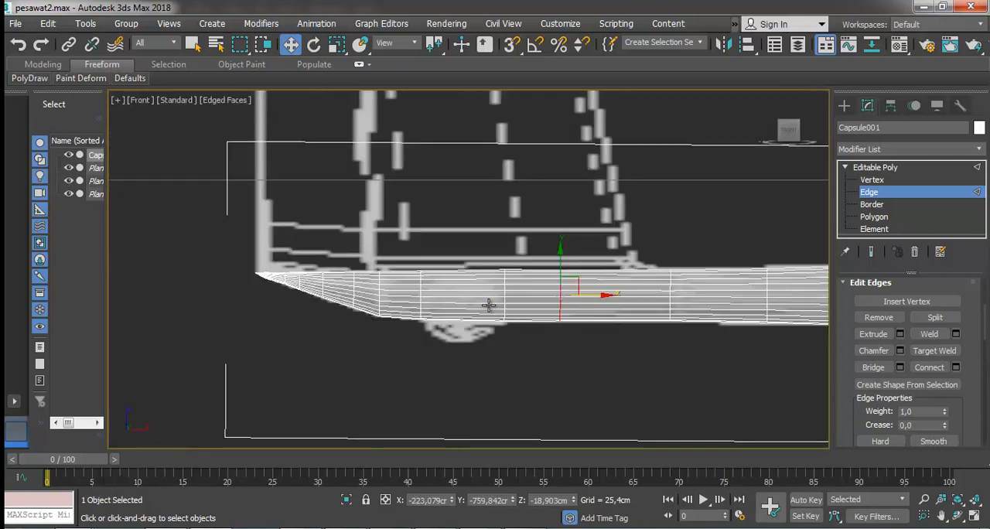
pyautogui.scroll(2, 611, 291)
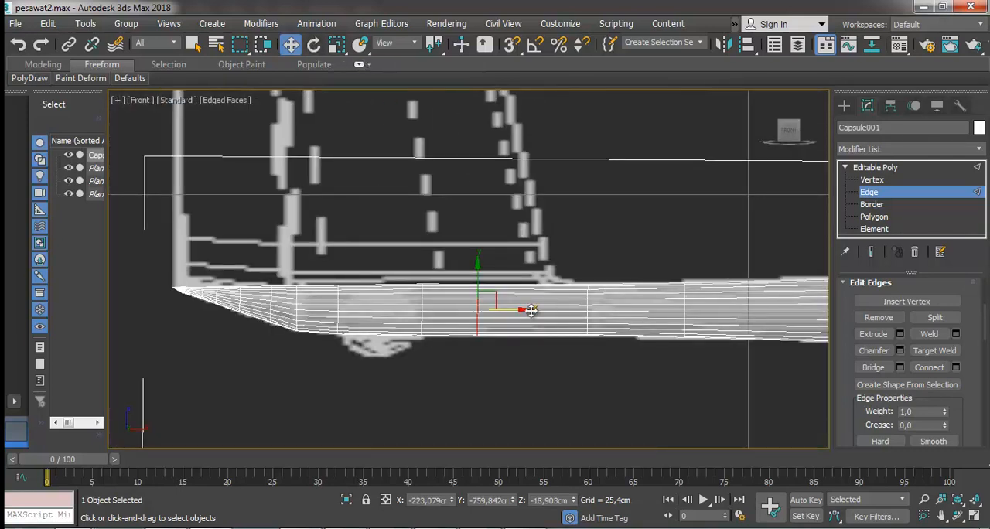
pyautogui.moveTo(535, 308); pyautogui.dragTo(590, 304)
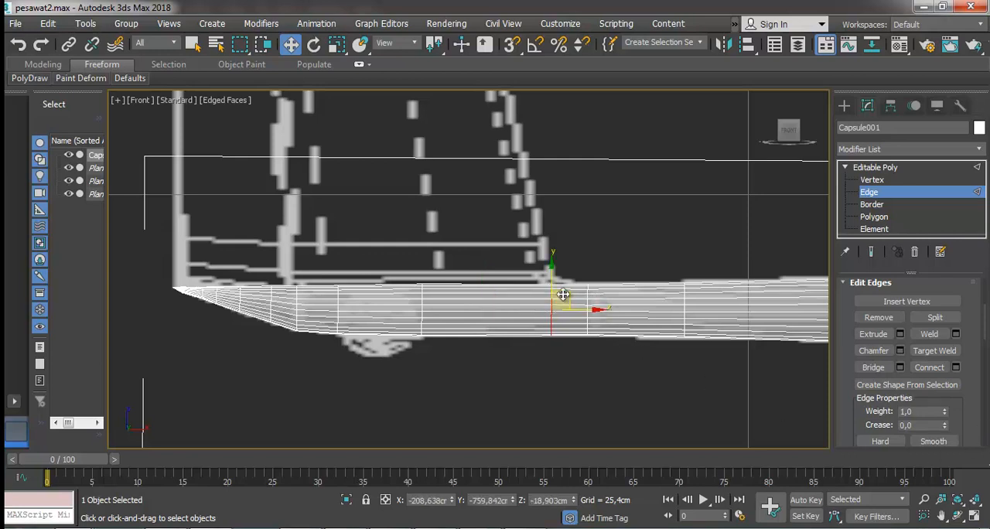
# In the top view, select the central lengthwise row of upper polygons from the connected loop to the tail tip at Polygon level.
pyautogui.click(958, 516)
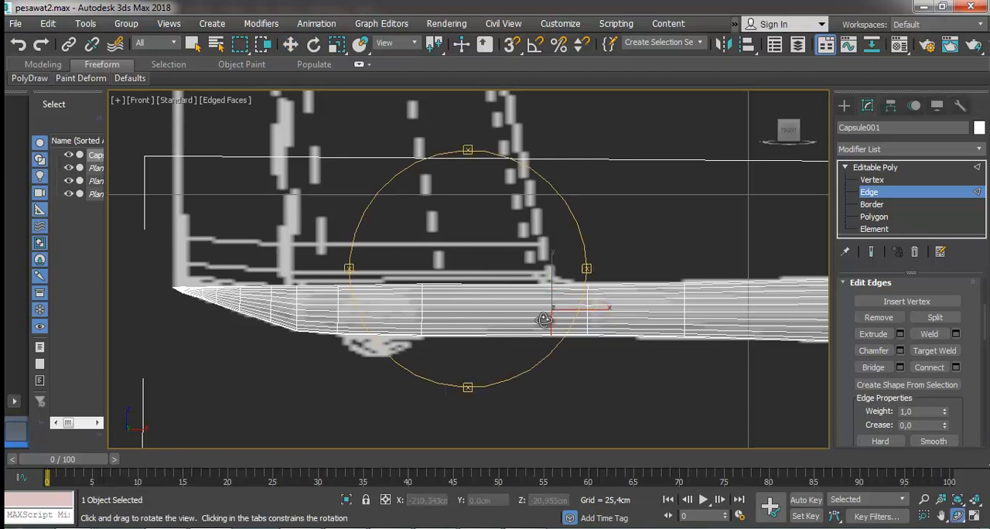
pyautogui.moveTo(432, 360); pyautogui.dragTo(435, 391)
pyautogui.press('t')
pyautogui.press('z')
pyautogui.scroll(-6, 512, 285)
pyautogui.scroll(2, 424, 279)
pyautogui.rightClick(424, 280)
pyautogui.click(875, 219)
pyautogui.click(613, 287)
pyautogui.keyDown('ctrl'); pyautogui.click(574, 288); pyautogui.keyUp('ctrl')
pyautogui.keyDown('ctrl'); pyautogui.click(377, 286); pyautogui.keyUp('ctrl')
pyautogui.keyDown('ctrl'); pyautogui.click(295, 286); pyautogui.keyUp('ctrl')
pyautogui.keyDown('ctrl'); pyautogui.click(238, 287); pyautogui.keyUp('ctrl')
pyautogui.keyDown('ctrl'); pyautogui.click(194, 286); pyautogui.keyUp('ctrl')
pyautogui.keyDown('ctrl'); pyautogui.click(162, 286); pyautogui.keyUp('ctrl')
pyautogui.keyDown('ctrl'); pyautogui.click(133, 287); pyautogui.keyUp('ctrl')
pyautogui.scroll(1, 153, 318)
pyautogui.moveTo(153, 319); pyautogui.dragTo(212, 303, button='middle')
pyautogui.keyDown('ctrl'); pyautogui.click(167, 271); pyautogui.keyUp('ctrl')
pyautogui.scroll(5, 133, 272)
pyautogui.keyDown('ctrl'); pyautogui.click(173, 274); pyautogui.keyUp('ctrl')
pyautogui.scroll(-3, 253, 273)
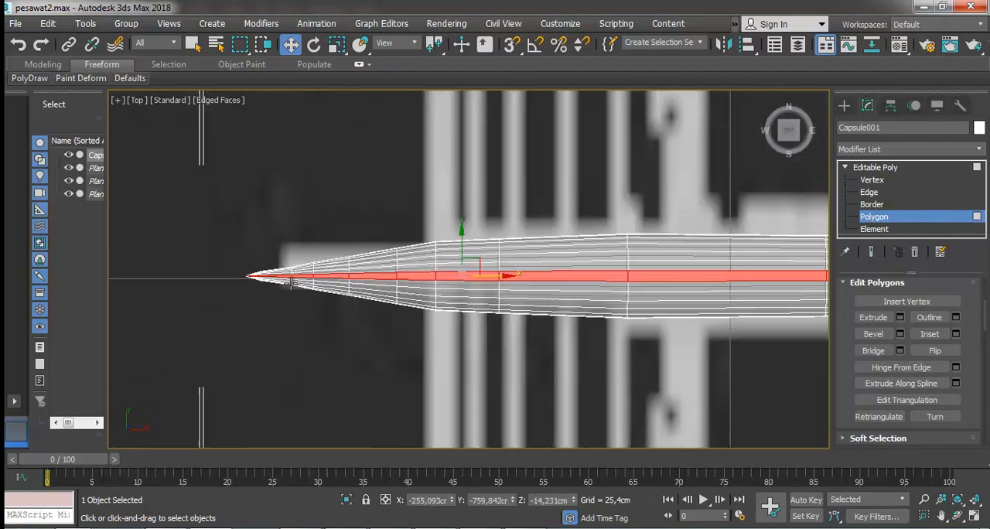
# Add the polygon rows on both sides of the central strip to the selection, from the tail tip to the connected loop.
pyautogui.keyDown('ctrl'); pyautogui.click(282, 264); pyautogui.keyUp('ctrl')
pyautogui.keyDown('ctrl'); pyautogui.click(225, 265); pyautogui.keyUp('ctrl')
pyautogui.keyDown('ctrl'); pyautogui.click(225, 270); pyautogui.keyUp('ctrl')
pyautogui.keyDown('ctrl'); pyautogui.click(257, 272); pyautogui.keyUp('ctrl')
pyautogui.keyDown('ctrl'); pyautogui.click(307, 263); pyautogui.keyUp('ctrl')
pyautogui.keyDown('ctrl'); pyautogui.click(310, 273); pyautogui.keyUp('ctrl')
pyautogui.keyDown('ctrl'); pyautogui.click(360, 263); pyautogui.keyUp('ctrl')
pyautogui.keyDown('ctrl'); pyautogui.click(366, 276); pyautogui.keyUp('ctrl')
pyautogui.keyDown('ctrl'); pyautogui.click(436, 262); pyautogui.keyUp('ctrl')
pyautogui.keyDown('ctrl'); pyautogui.click(443, 280); pyautogui.keyUp('ctrl')
pyautogui.keyDown('ctrl'); pyautogui.click(547, 254); pyautogui.keyUp('ctrl')
pyautogui.keyDown('ctrl'); pyautogui.click(559, 288); pyautogui.keyUp('ctrl')
pyautogui.keyDown('ctrl'); pyautogui.click(628, 253); pyautogui.keyUp('ctrl')
pyautogui.keyDown('ctrl'); pyautogui.click(631, 286); pyautogui.keyUp('ctrl')
pyautogui.scroll(-2, 631, 286)
pyautogui.keyDown('ctrl'); pyautogui.click(698, 267); pyautogui.keyUp('ctrl')
pyautogui.scroll(-1, 698, 268)
pyautogui.keyDown('ctrl'); pyautogui.click(751, 280); pyautogui.keyUp('ctrl')
pyautogui.keyDown('ctrl'); pyautogui.click(734, 292); pyautogui.keyUp('ctrl')
pyautogui.scroll(-1, 737, 292)
pyautogui.scroll(2, 825, 280)
pyautogui.keyDown('ctrl'); pyautogui.click(809, 287); pyautogui.keyUp('ctrl')
pyautogui.keyDown('ctrl'); pyautogui.click(793, 305); pyautogui.keyUp('ctrl')
pyautogui.keyDown('ctrl'); pyautogui.click(785, 277); pyautogui.keyUp('ctrl')
# Widen the polygon selection by another outer row on each side, including the narrow polygons at the tail tip.
pyautogui.keyDown('ctrl'); pyautogui.click(695, 277); pyautogui.keyUp('ctrl')
pyautogui.keyDown('ctrl'); pyautogui.click(410, 280); pyautogui.keyUp('ctrl')
pyautogui.keyDown('ctrl'); pyautogui.click(356, 283); pyautogui.keyUp('ctrl')
pyautogui.keyDown('ctrl'); pyautogui.click(324, 286); pyautogui.keyUp('ctrl')
pyautogui.keyDown('ctrl'); pyautogui.click(281, 287); pyautogui.keyUp('ctrl')
pyautogui.keyDown('ctrl'); pyautogui.click(241, 291); pyautogui.keyUp('ctrl')
pyautogui.keyDown('ctrl'); pyautogui.click(793, 314); pyautogui.keyUp('ctrl')
pyautogui.keyDown('ctrl'); pyautogui.click(718, 318); pyautogui.keyUp('ctrl')
pyautogui.keyDown('ctrl'); pyautogui.click(545, 316); pyautogui.keyUp('ctrl')
pyautogui.keyDown('ctrl'); pyautogui.click(405, 317); pyautogui.keyUp('ctrl')
pyautogui.keyDown('ctrl'); pyautogui.click(352, 315); pyautogui.keyUp('ctrl')
pyautogui.keyDown('ctrl'); pyautogui.click(313, 312); pyautogui.keyUp('ctrl')
pyautogui.keyDown('ctrl'); pyautogui.click(273, 306); pyautogui.keyUp('ctrl')
pyautogui.scroll(6, 220, 288)
pyautogui.keyDown('ctrl'); pyautogui.click(285, 339); pyautogui.keyUp('ctrl')
pyautogui.scroll(-2, 317, 339)
pyautogui.keyDown('ctrl'); pyautogui.click(203, 350); pyautogui.keyUp('ctrl')
pyautogui.scroll(1, 204, 350)
pyautogui.keyDown('ctrl'); pyautogui.click(186, 348); pyautogui.keyUp('ctrl')
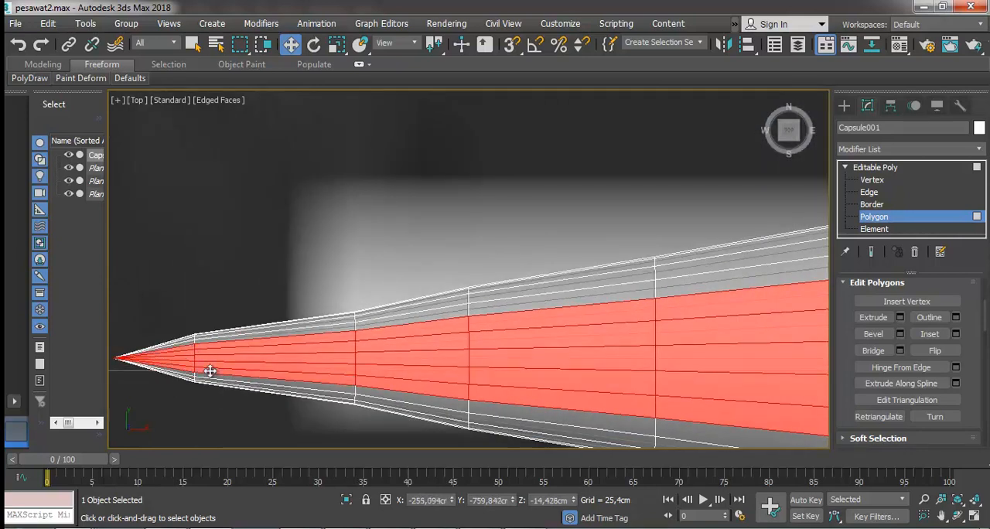
pyautogui.scroll(-4, 433, 363)
pyautogui.scroll(2, 487, 334)
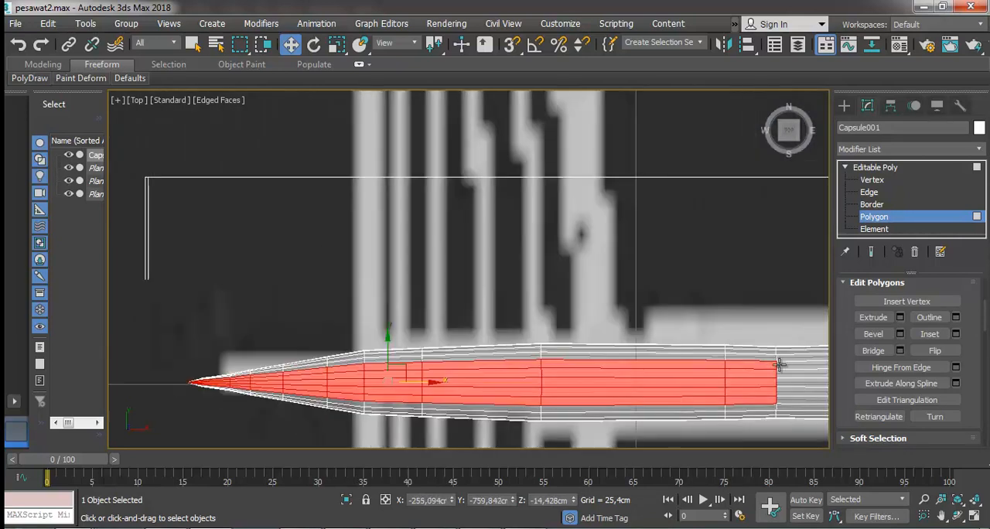
# Bevel the selected tail polygons upward and move them vertically to about -11.6 cm in Z, matching the fin's base line.
pyautogui.click(957, 516)
pyautogui.moveTo(515, 332); pyautogui.dragTo(489, 314)
pyautogui.click(873, 334)
pyautogui.moveTo(477, 384); pyautogui.dragTo(481, 356)
pyautogui.click(480, 354)
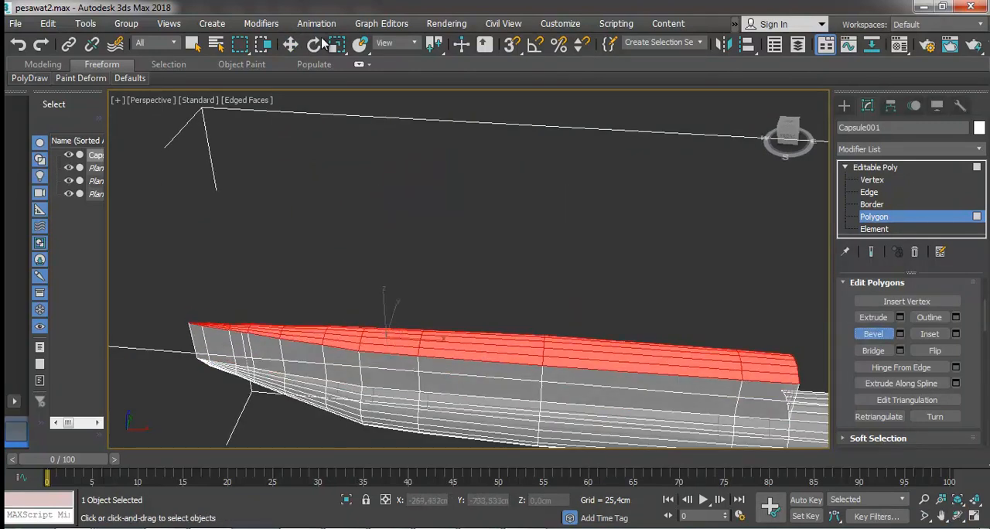
pyautogui.press('w')
pyautogui.moveTo(387, 303); pyautogui.dragTo(389, 325)
pyautogui.press('f')
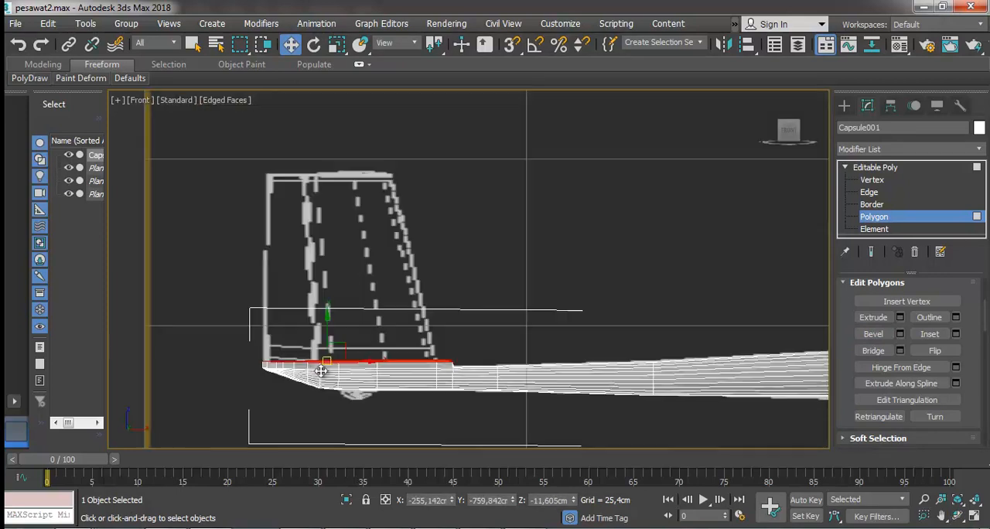
pyautogui.scroll(6, 326, 367)
# From an angled view, select the top polygons along the front and middle segments of the raised tail strip.
pyautogui.keyDown('alt'); pyautogui.moveTo(464, 310); pyautogui.dragTo(469, 328, button='middle'); pyautogui.keyUp('alt')
pyautogui.click(533, 287)
pyautogui.keyDown('ctrl'); pyautogui.click(532, 299); pyautogui.keyUp('ctrl')
pyautogui.keyDown('ctrl'); pyautogui.click(532, 320); pyautogui.keyUp('ctrl')
pyautogui.keyDown('ctrl'); pyautogui.click(530, 333); pyautogui.keyUp('ctrl')
pyautogui.keyDown('ctrl'); pyautogui.click(444, 318); pyautogui.keyUp('ctrl')
pyautogui.keyDown('ctrl'); pyautogui.click(438, 298); pyautogui.keyUp('ctrl')
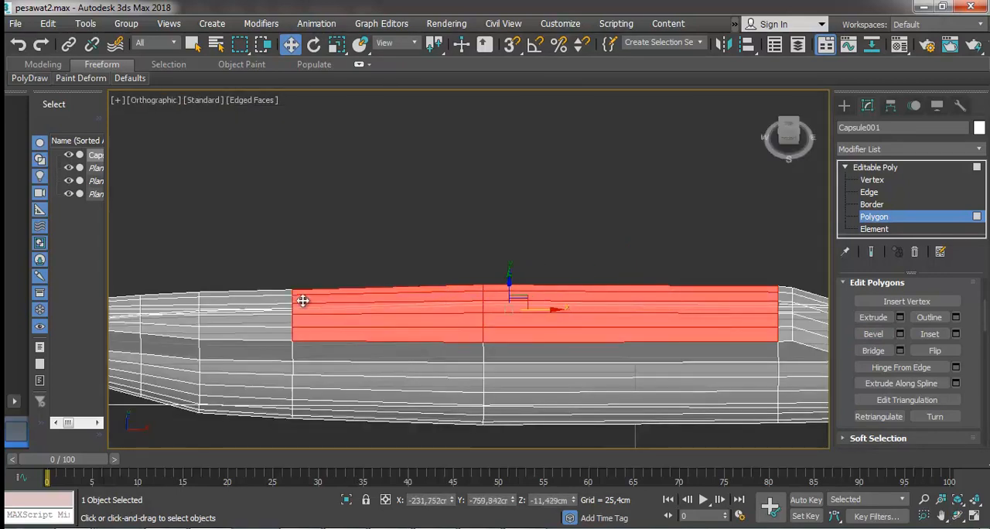
pyautogui.keyDown('ctrl'); pyautogui.click(276, 293); pyautogui.keyUp('ctrl')
pyautogui.keyDown('ctrl'); pyautogui.click(276, 308); pyautogui.keyUp('ctrl')
pyautogui.keyDown('ctrl'); pyautogui.click(276, 319); pyautogui.keyUp('ctrl')
pyautogui.keyDown('ctrl'); pyautogui.click(269, 333); pyautogui.keyUp('ctrl')
pyautogui.keyDown('ctrl'); pyautogui.click(177, 330); pyautogui.keyUp('ctrl')
pyautogui.keyDown('ctrl'); pyautogui.click(184, 309); pyautogui.keyUp('ctrl')
pyautogui.keyDown('ctrl'); pyautogui.click(188, 301); pyautogui.keyUp('ctrl')
pyautogui.keyDown('ctrl'); pyautogui.click(198, 294); pyautogui.keyUp('ctrl')
pyautogui.keyDown('ctrl'); pyautogui.click(784, 333); pyautogui.keyUp('ctrl')
pyautogui.keyDown('ctrl'); pyautogui.click(783, 318); pyautogui.keyUp('ctrl')
pyautogui.keyDown('ctrl'); pyautogui.click(783, 307); pyautogui.keyUp('ctrl')
pyautogui.keyDown('ctrl'); pyautogui.click(784, 297); pyautogui.keyUp('ctrl')
pyautogui.keyDown('ctrl'); pyautogui.click(786, 289); pyautogui.keyUp('ctrl')
# Extend the selection over the raised strip's narrowing segments back to the tail tip.
pyautogui.click(941, 515)
pyautogui.moveTo(110, 348); pyautogui.dragTo(537, 333)
pyautogui.scroll(2, 537, 332)
pyautogui.click(290, 45)
pyautogui.keyDown('ctrl'); pyautogui.click(567, 310); pyautogui.keyUp('ctrl')
pyautogui.keyDown('ctrl'); pyautogui.click(591, 300); pyautogui.keyUp('ctrl')
pyautogui.keyDown('ctrl'); pyautogui.click(586, 286); pyautogui.keyUp('ctrl')
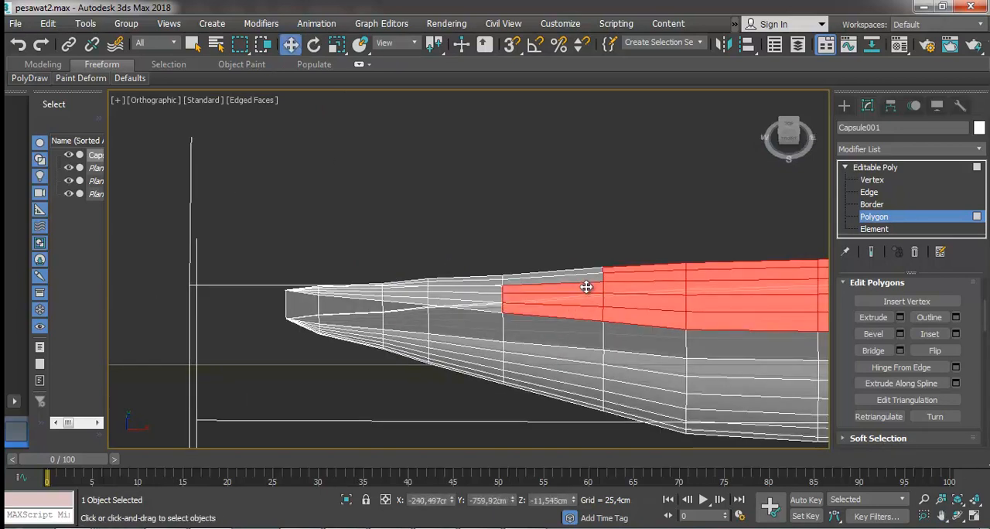
pyautogui.keyDown('ctrl'); pyautogui.click(493, 298); pyautogui.keyUp('ctrl')
pyautogui.keyDown('ctrl'); pyautogui.click(489, 306); pyautogui.keyUp('ctrl')
pyautogui.keyDown('ctrl'); pyautogui.click(378, 293); pyautogui.keyUp('ctrl')
pyautogui.scroll(3, 283, 280)
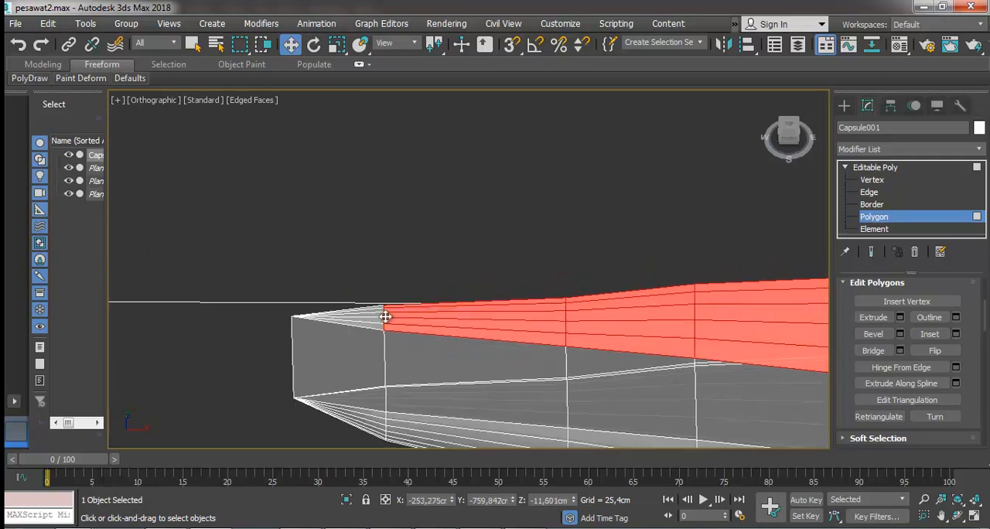
pyautogui.scroll(3, 323, 298)
pyautogui.keyDown('ctrl'); pyautogui.click(486, 333); pyautogui.keyUp('ctrl')
pyautogui.scroll(-8, 486, 336)
pyautogui.scroll(2, 538, 353)
# In the top view, narrow the selected raised polygons along Y to 75 percent.
pyautogui.press('t')
pyautogui.click(338, 45)
pyautogui.moveTo(400, 253); pyautogui.dragTo(403, 277)
pyautogui.hotkey('ctrl', 'z')
pyautogui.moveTo(388, 228); pyautogui.dragTo(388, 232)
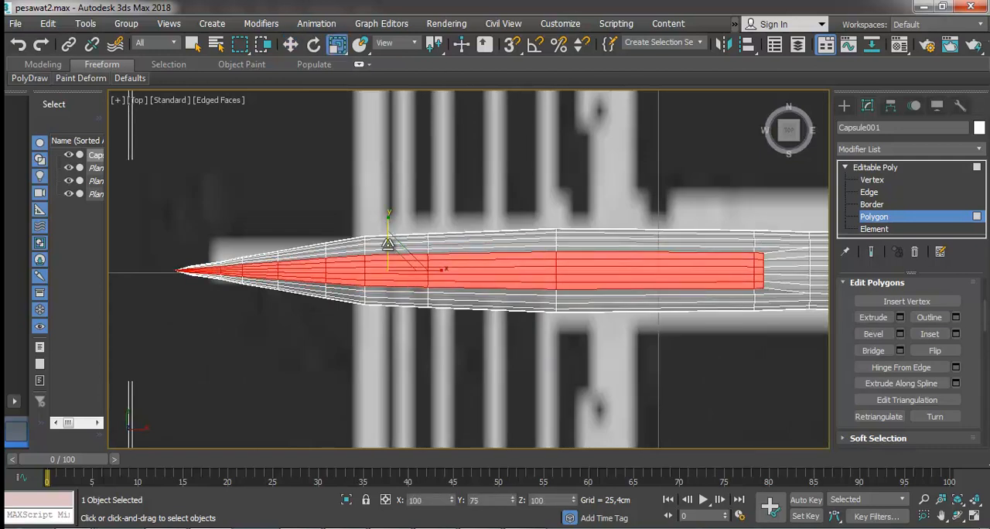
# In the front view, scale the selected polygons vertically until they lie flat along the fin's base line.
pyautogui.press('l')
pyautogui.scroll(7, 473, 205)
pyautogui.scroll(-5, 436, 225)
pyautogui.press('f')
pyautogui.scroll(-2, 395, 262)
pyautogui.scroll(2, 398, 232)
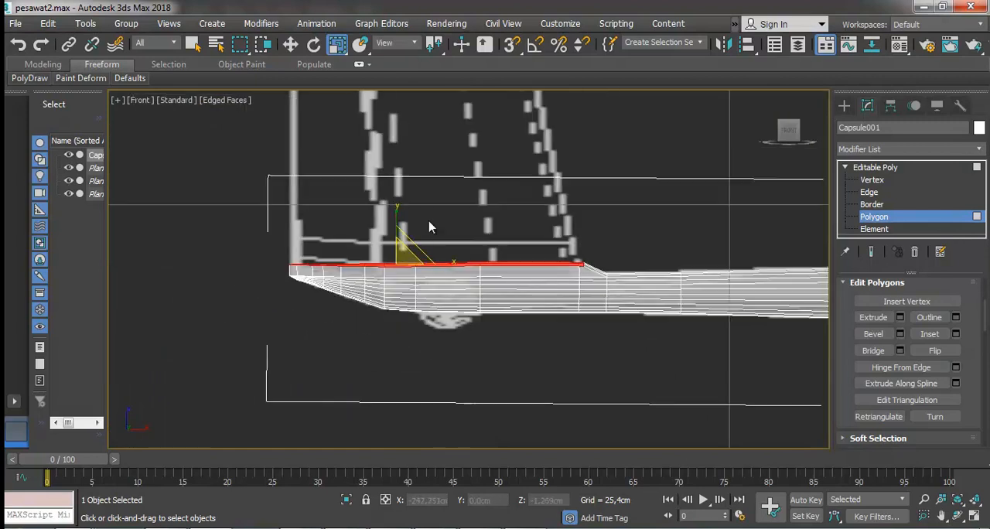
pyautogui.scroll(2, 404, 234)
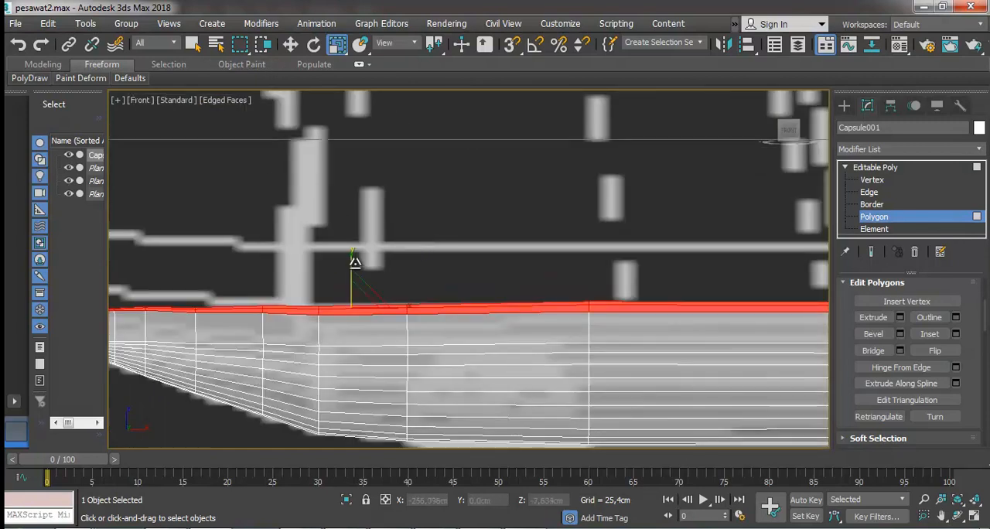
pyautogui.moveTo(354, 261); pyautogui.dragTo(302, 269)
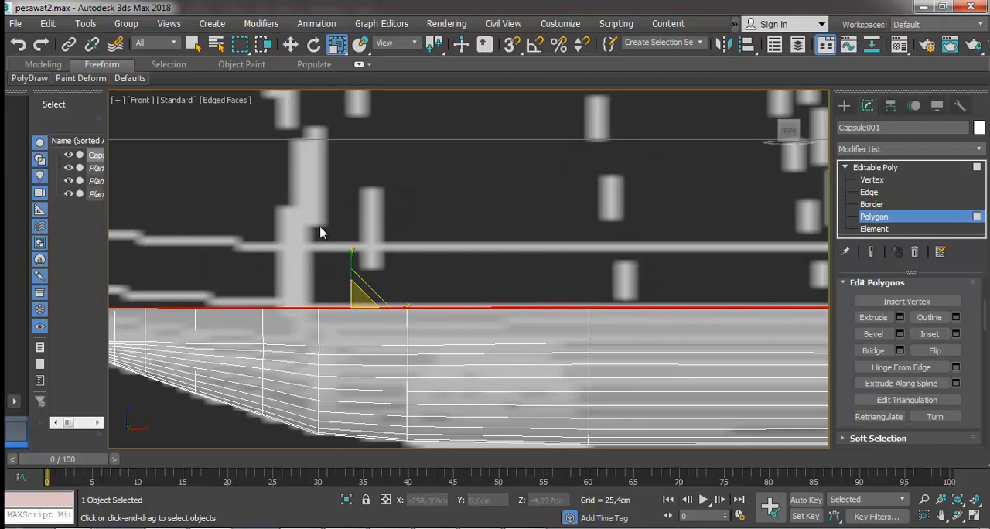
pyautogui.scroll(-3, 418, 272)
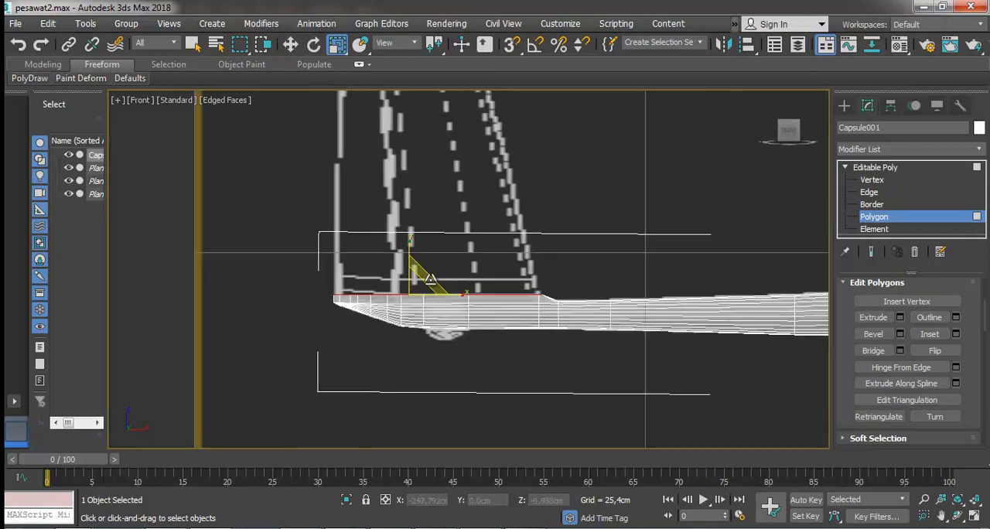
# Extrude the flattened polygons 25.4 cm and move the extruded face up toward the top of the drawn fin.
pyautogui.click(899, 318)
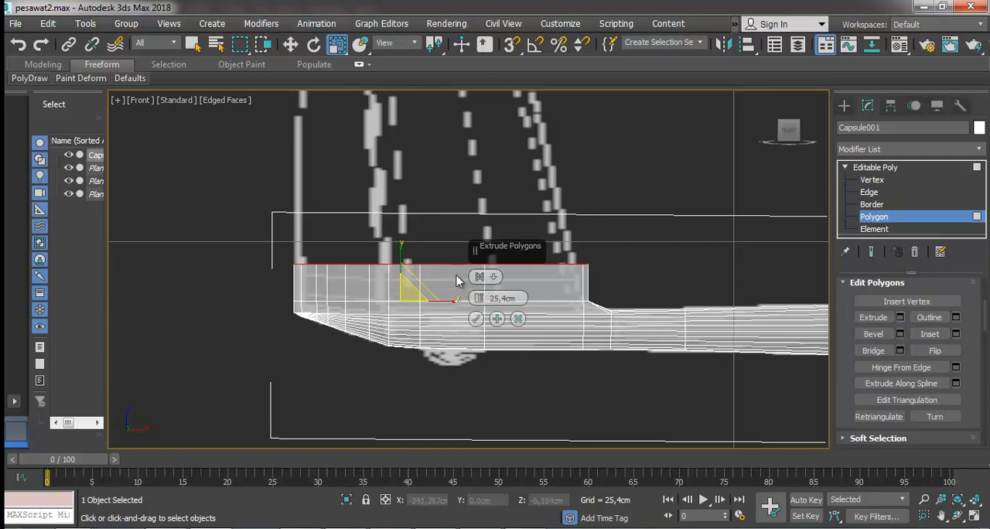
pyautogui.click(290, 44)
pyautogui.scroll(-5, 516, 218)
pyautogui.moveTo(477, 210); pyautogui.dragTo(459, 115)
# Scale down the extruded fin's top face and move it to fit the tapered fin outline in the front reference.
pyautogui.scroll(4, 464, 122)
pyautogui.click(337, 44)
pyautogui.moveTo(492, 192); pyautogui.dragTo(537, 143)
pyautogui.hotkey('ctrl', 'z')
pyautogui.moveTo(527, 182); pyautogui.dragTo(514, 167)
pyautogui.click(294, 47)
pyautogui.moveTo(566, 159); pyautogui.dragTo(586, 240, button='middle')
# Select the fin's top vertices, raise them to about 68.1 cm in Z, and leave Vertex level with the model deselected.
pyautogui.click(880, 179)
pyautogui.moveTo(400, 232); pyautogui.dragTo(628, 287)
pyautogui.moveTo(497, 212); pyautogui.dragTo(495, 201)
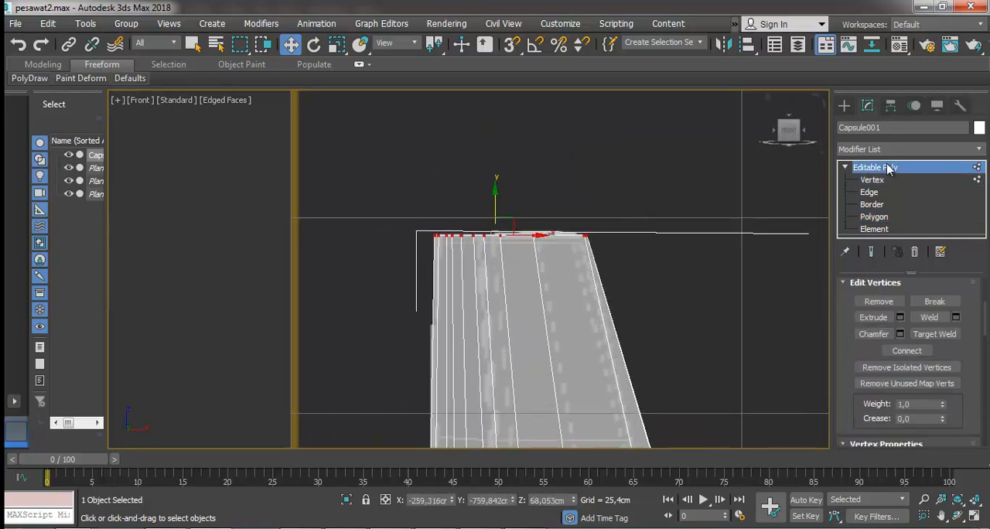
pyautogui.click(887, 168)
pyautogui.click(638, 248)
pyautogui.scroll(-4, 628, 247)
pyautogui.click(957, 515)
pyautogui.moveTo(512, 285); pyautogui.dragTo(484, 305)
pyautogui.scroll(-5, 484, 305)
pyautogui.press('p')
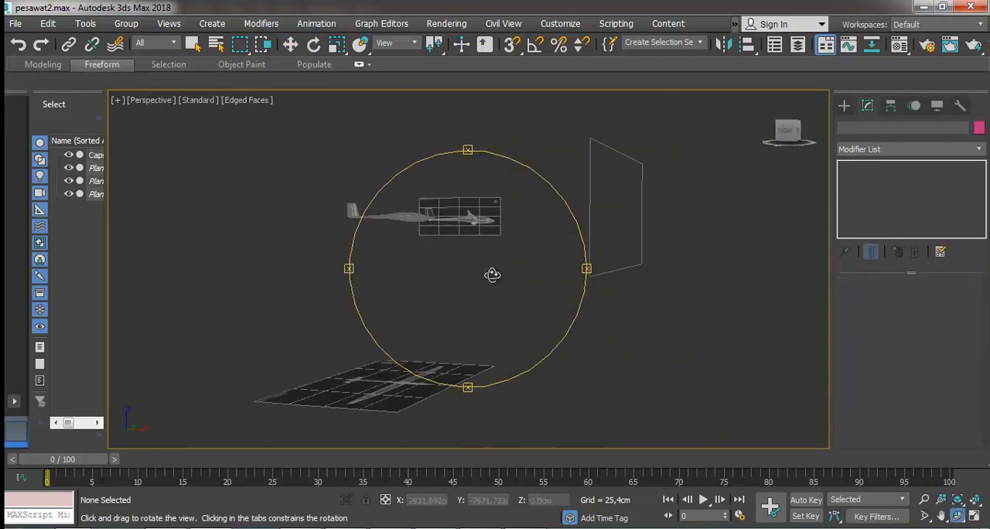
# In the top view, start a spline with the Line tool along the straight rear edge of the drawn tailplane.
pyautogui.scroll(-4, 492, 275)
pyautogui.press('w')
pyautogui.click(420, 236)
pyautogui.press('t')
pyautogui.scroll(6, 281, 238)
pyautogui.click(685, 167)
pyautogui.scroll(2, 634, 130)
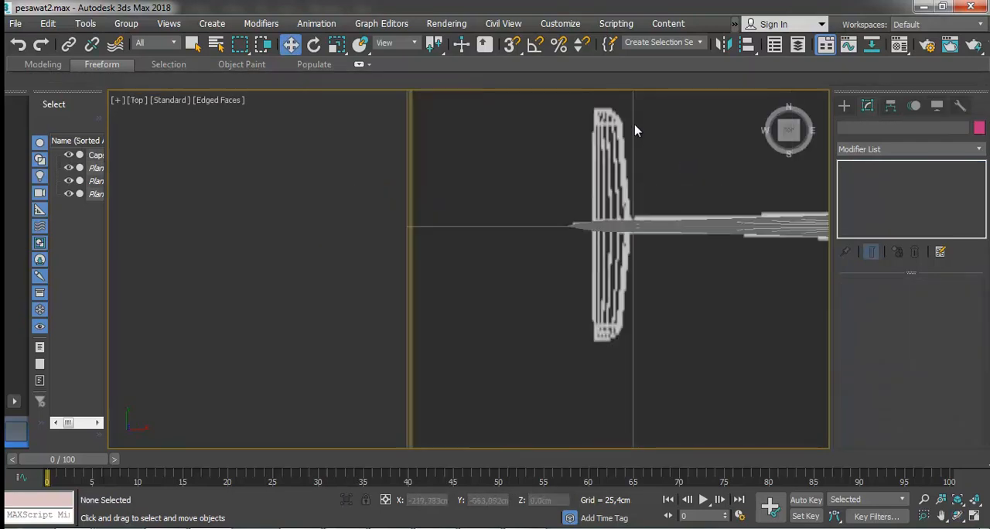
pyautogui.click(844, 106)
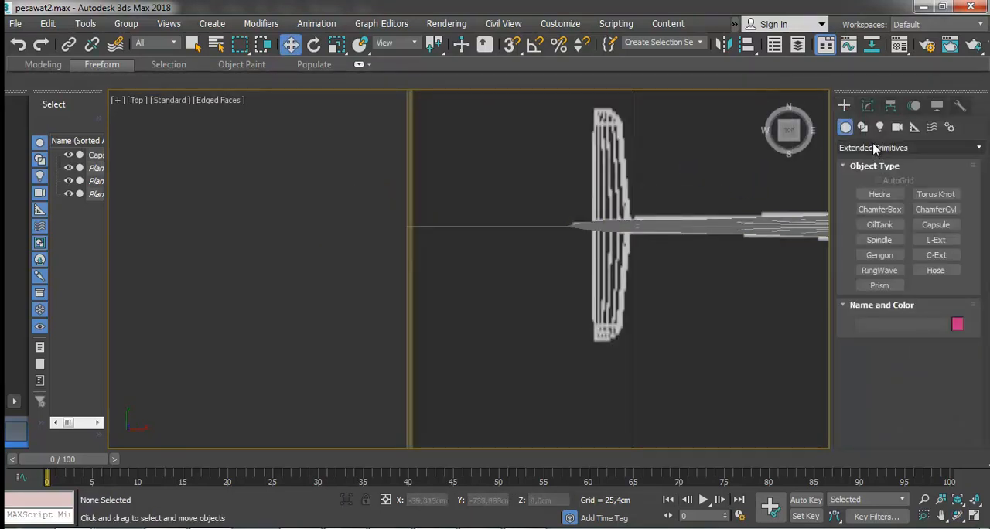
pyautogui.click(864, 130)
pyautogui.click(879, 205)
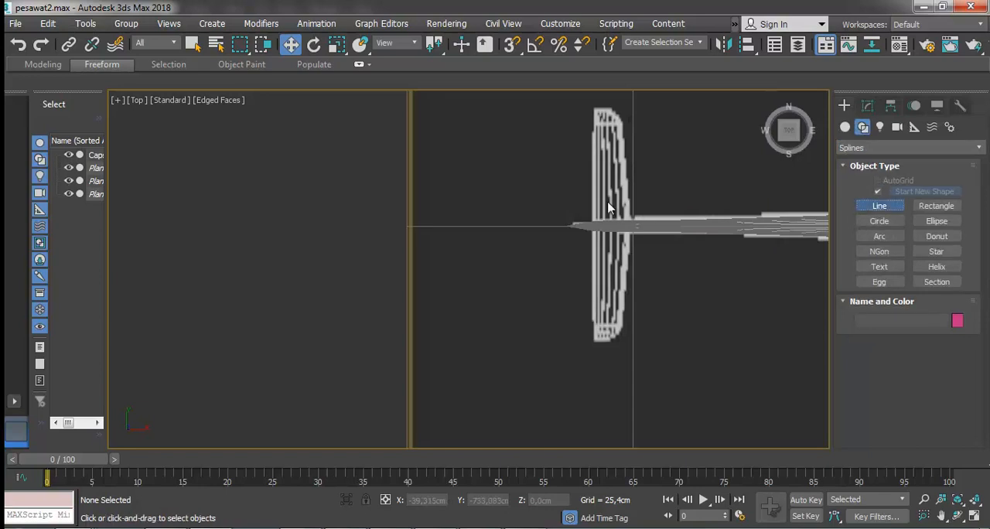
pyautogui.click(592, 109)
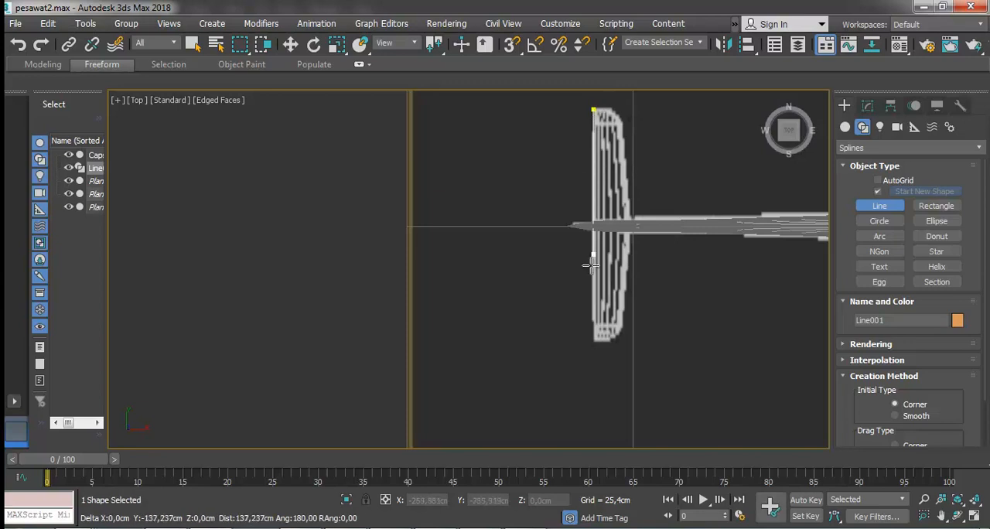
pyautogui.click(592, 338)
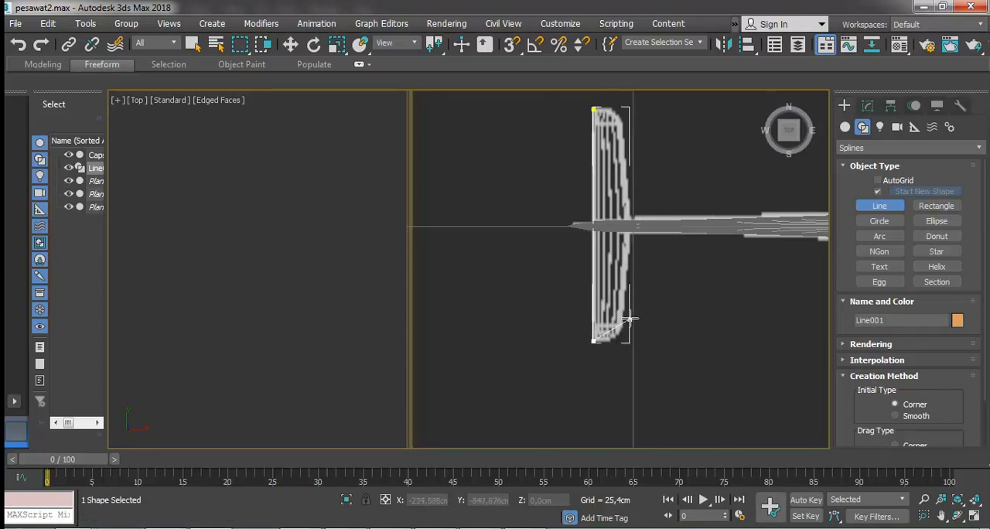
# Trace the tailplane's curved front edge back to the starting point and close the spline.
pyautogui.click(617, 334)
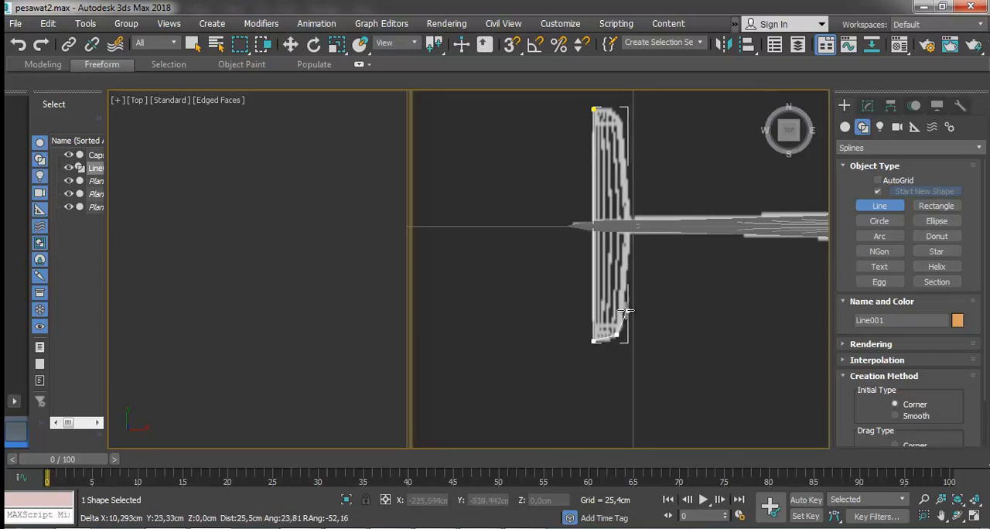
pyautogui.click(630, 224)
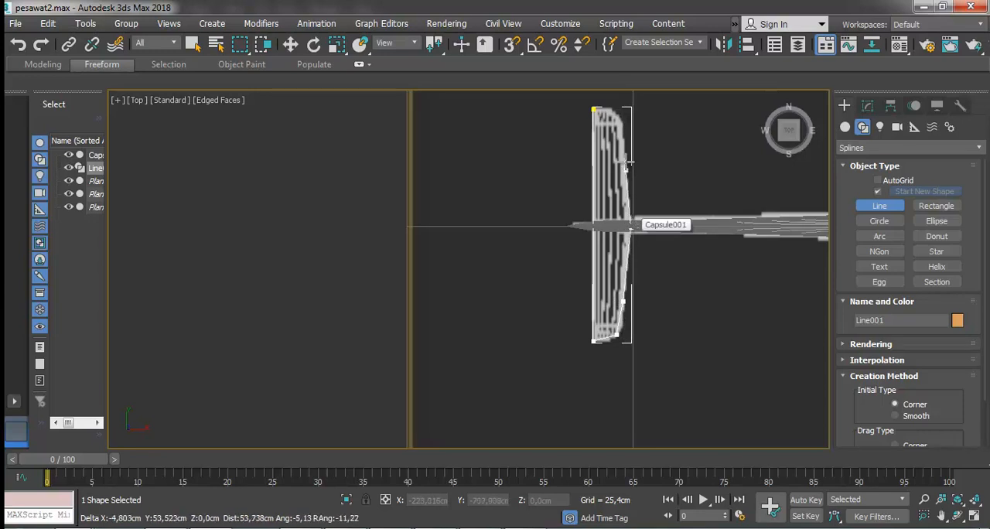
pyautogui.click(623, 120)
pyautogui.click(614, 107)
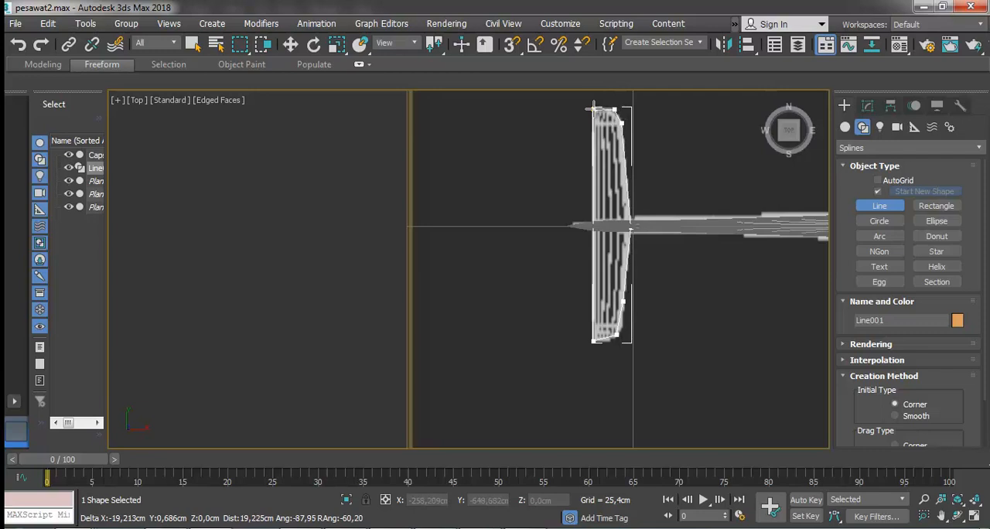
pyautogui.click(594, 112)
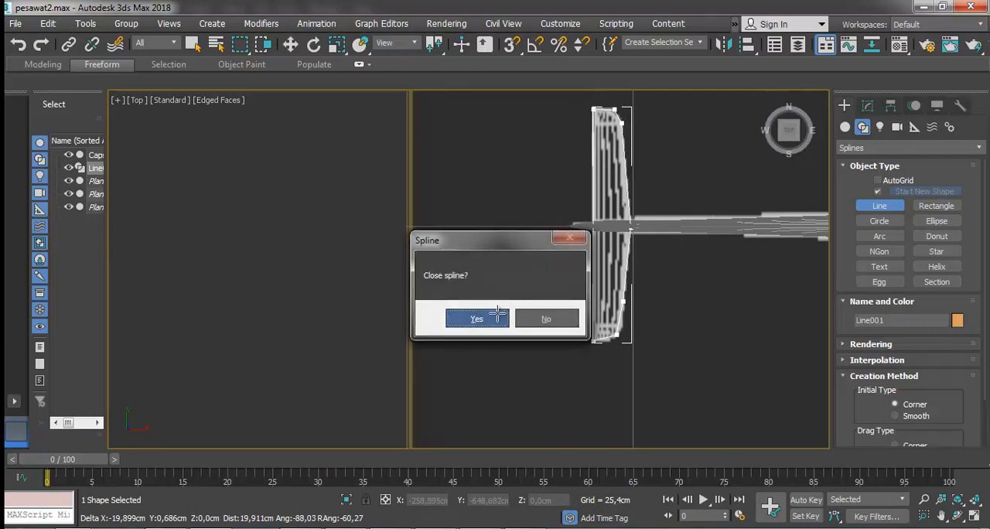
pyautogui.click(498, 320)
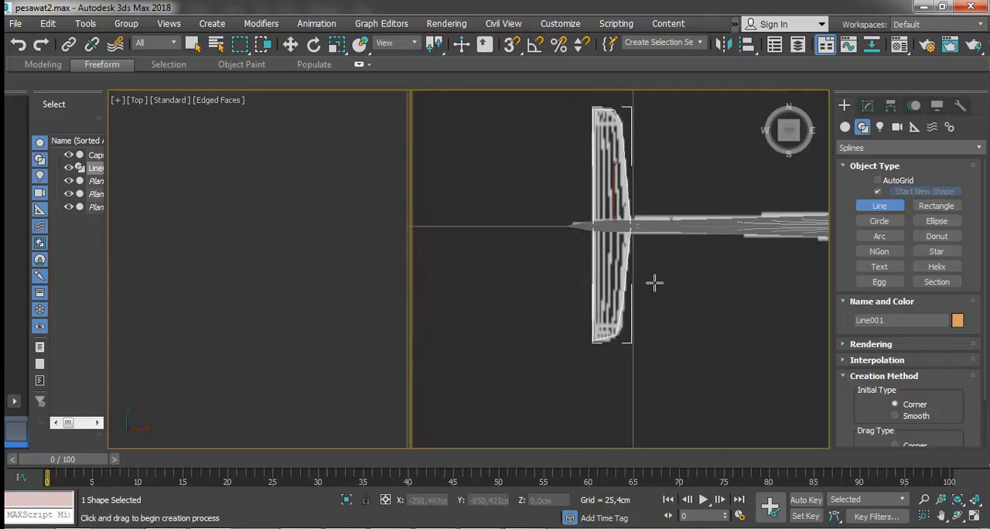
# At Vertex level, fillet the outline's corner at the tailplane's lower tip to follow the rounded reference.
pyautogui.click(290, 44)
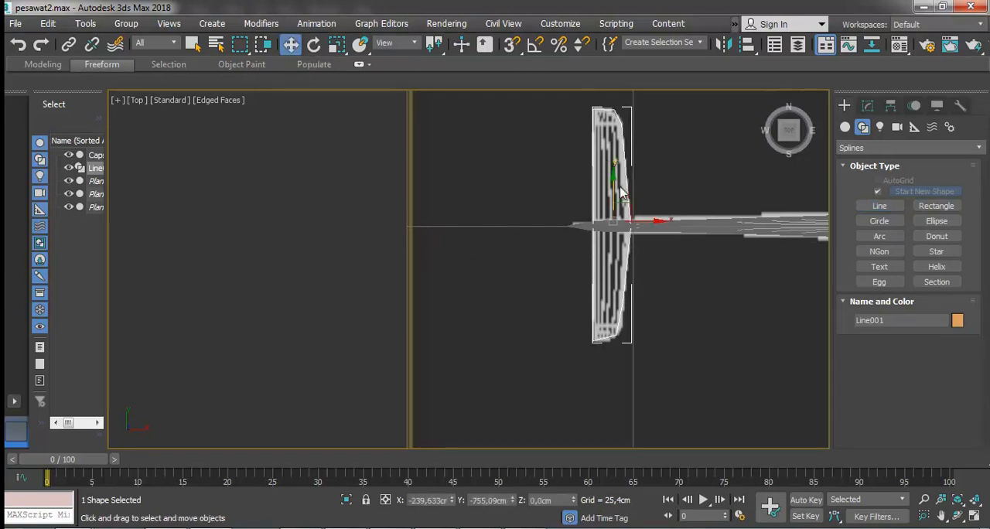
pyautogui.scroll(3, 613, 219)
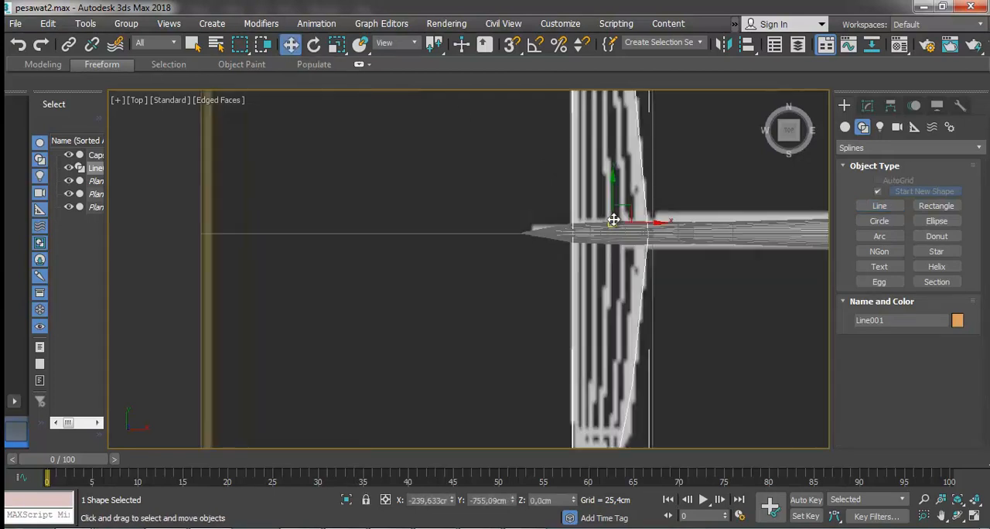
pyautogui.scroll(-1, 612, 221)
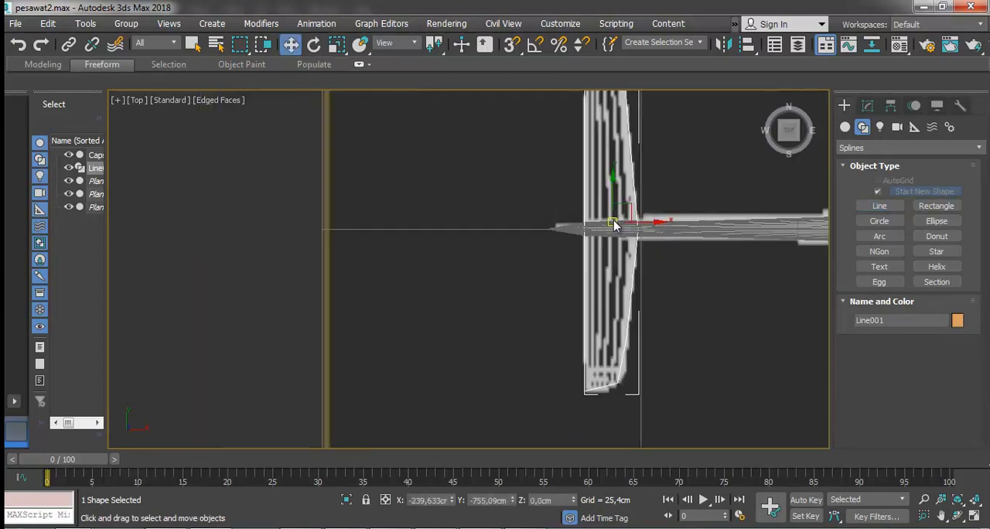
pyautogui.click(867, 106)
pyautogui.click(844, 167)
pyautogui.click(872, 180)
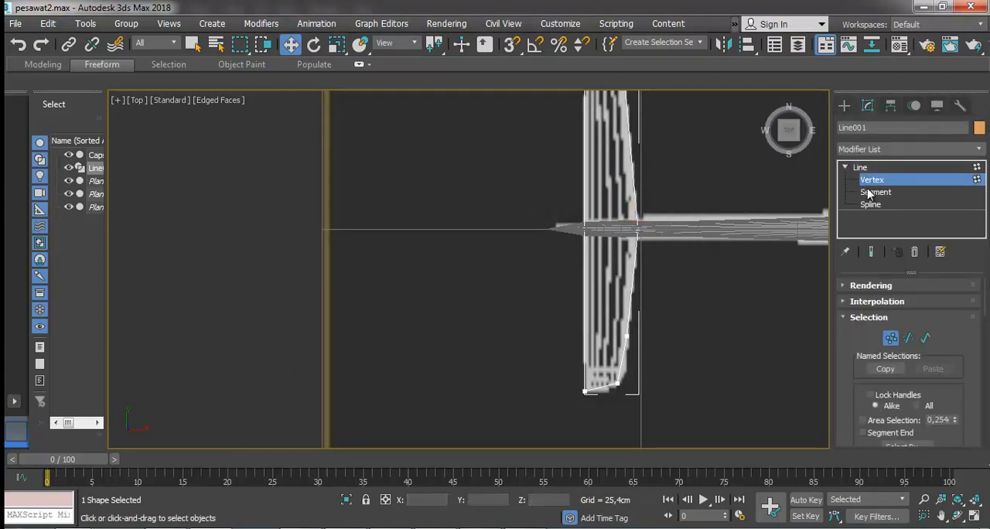
pyautogui.scroll(3, 591, 422)
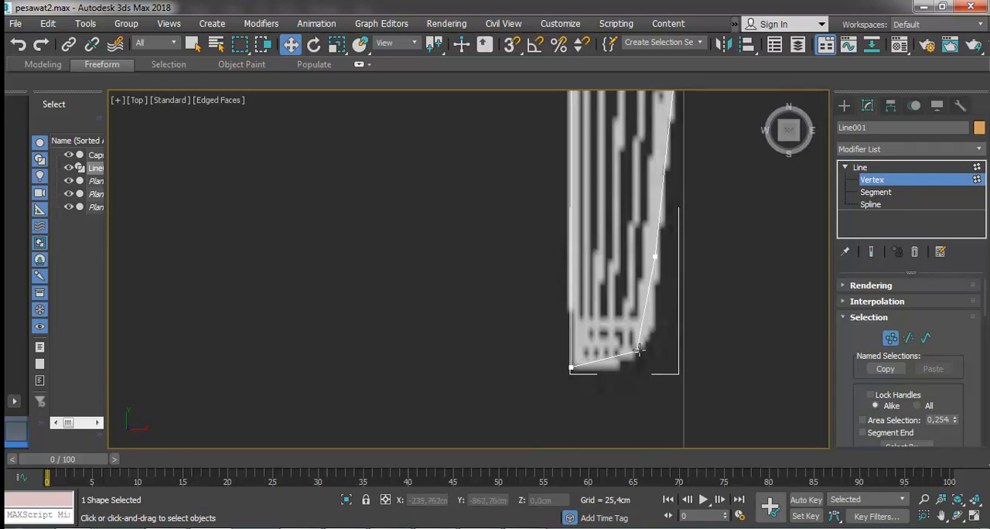
pyautogui.click(639, 351)
pyautogui.scroll(-10, 952, 342)
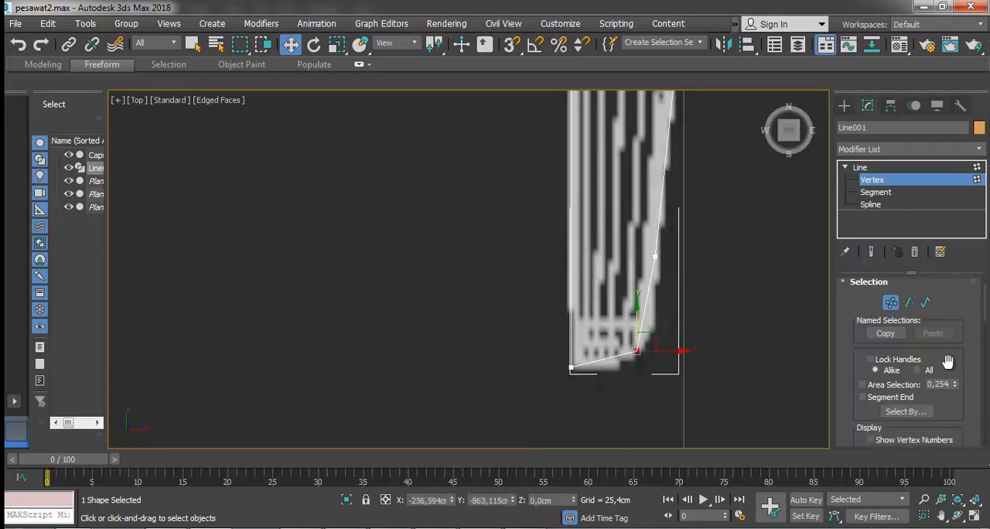
pyautogui.scroll(-5, 952, 369)
pyautogui.click(879, 411)
pyautogui.moveTo(637, 353); pyautogui.dragTo(663, 330)
# Move the front-edge vertex just above the rounded lower tip slightly outward to match the reference.
pyautogui.click(291, 45)
pyautogui.moveTo(668, 298); pyautogui.dragTo(596, 391)
pyautogui.moveTo(649, 325); pyautogui.dragTo(691, 256)
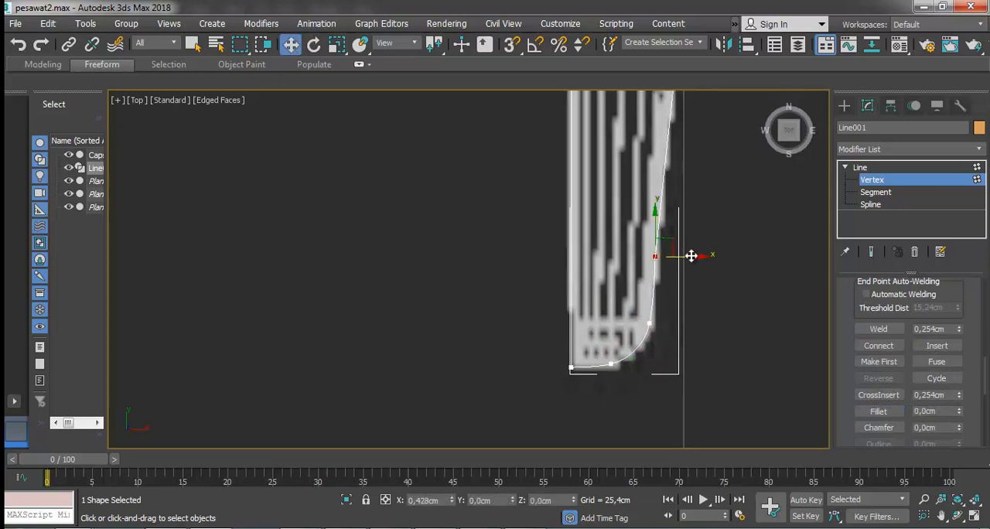
# Fillet the corner vertices at the tailplane's upper tip to match the reference curve, and leave Vertex level.
pyautogui.click(941, 517)
pyautogui.moveTo(642, 109); pyautogui.dragTo(637, 433)
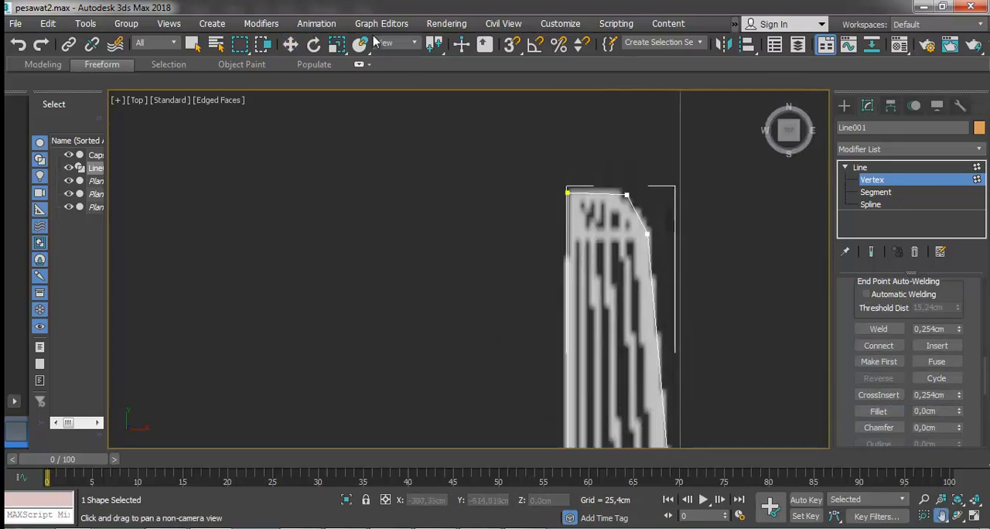
pyautogui.click(291, 44)
pyautogui.click(879, 411)
pyautogui.moveTo(647, 232); pyautogui.dragTo(650, 202)
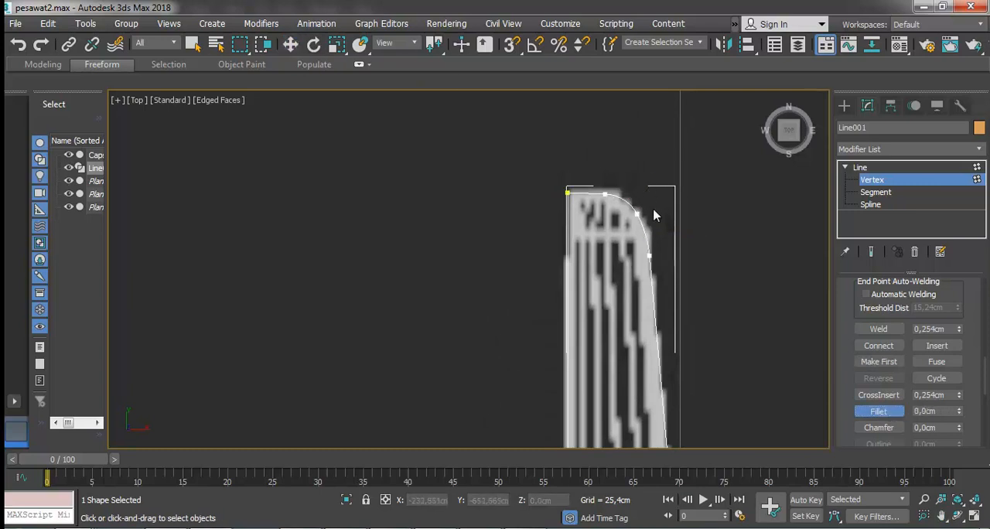
pyautogui.scroll(-3, 661, 214)
pyautogui.click(292, 45)
pyautogui.click(861, 168)
# Convert the closed tailplane outline to an editable poly and keep it selected.
pyautogui.click(730, 224)
pyautogui.click(655, 222)
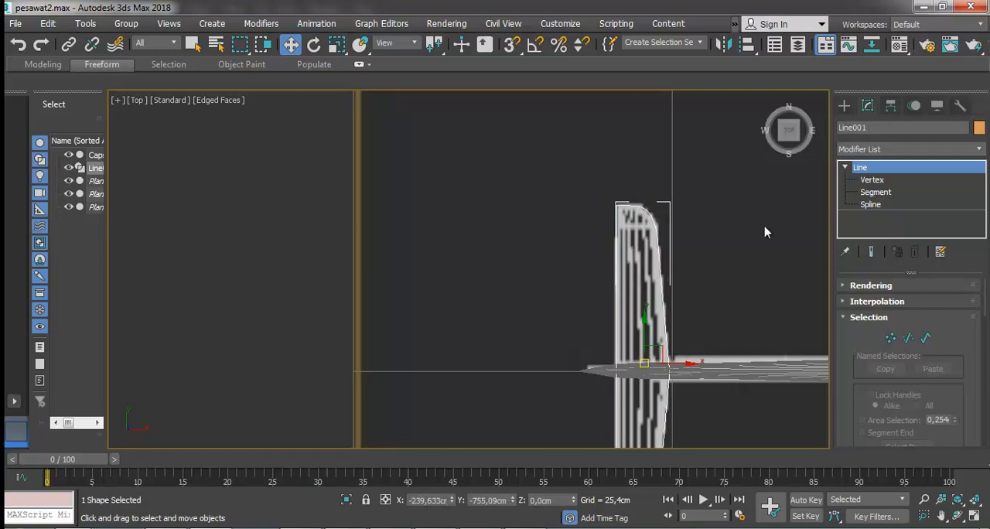
pyautogui.rightClick(656, 242)
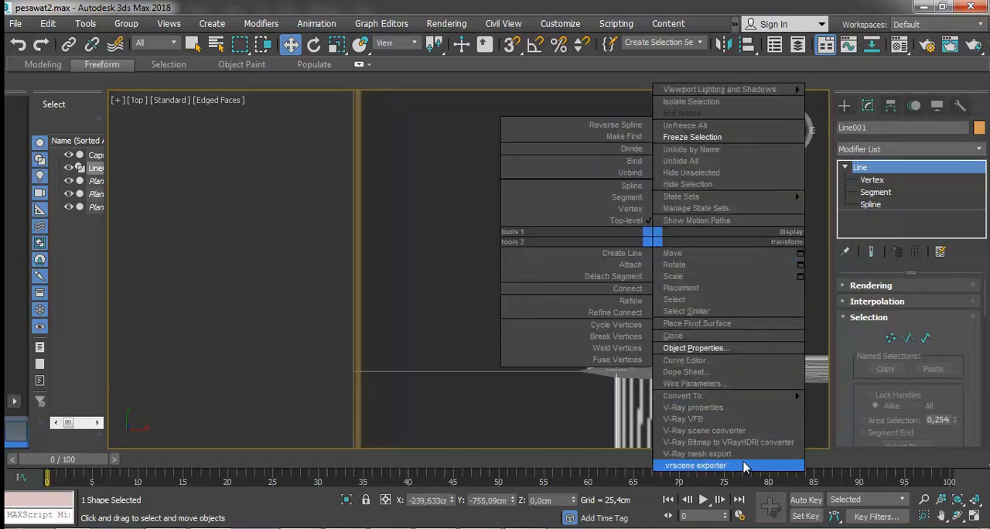
pyautogui.moveTo(758, 400)
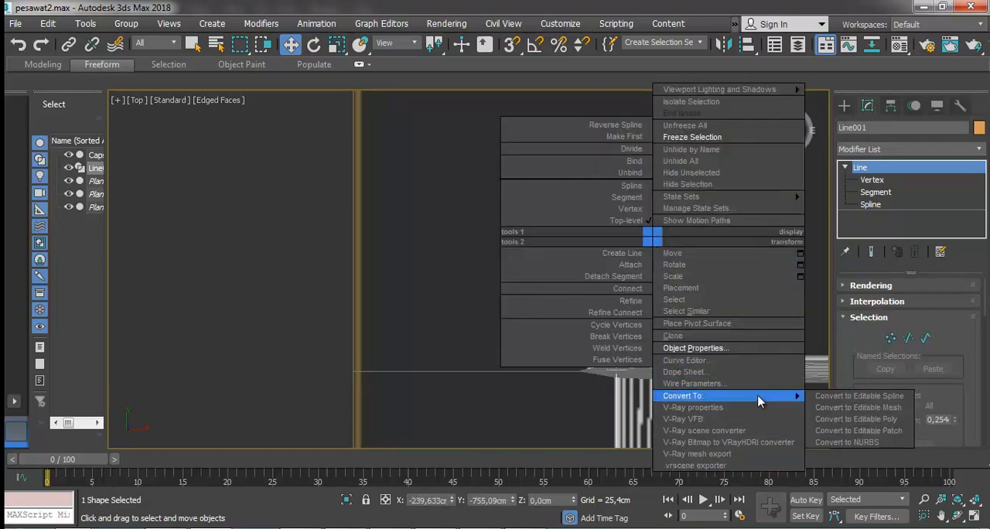
pyautogui.click(863, 418)
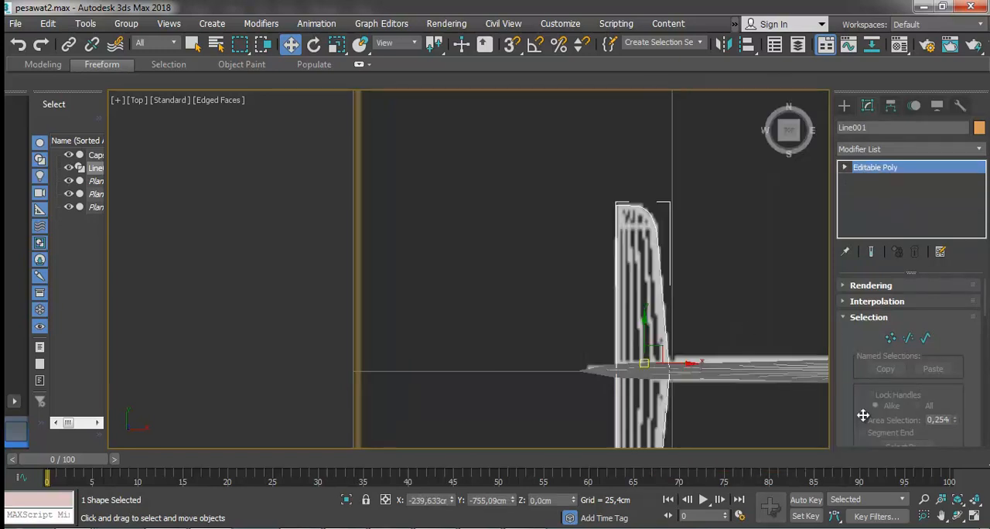
pyautogui.click(744, 300)
pyautogui.click(652, 297)
# Select the tailplane's polygon and extrude it 25.4 cm.
pyautogui.click(846, 168)
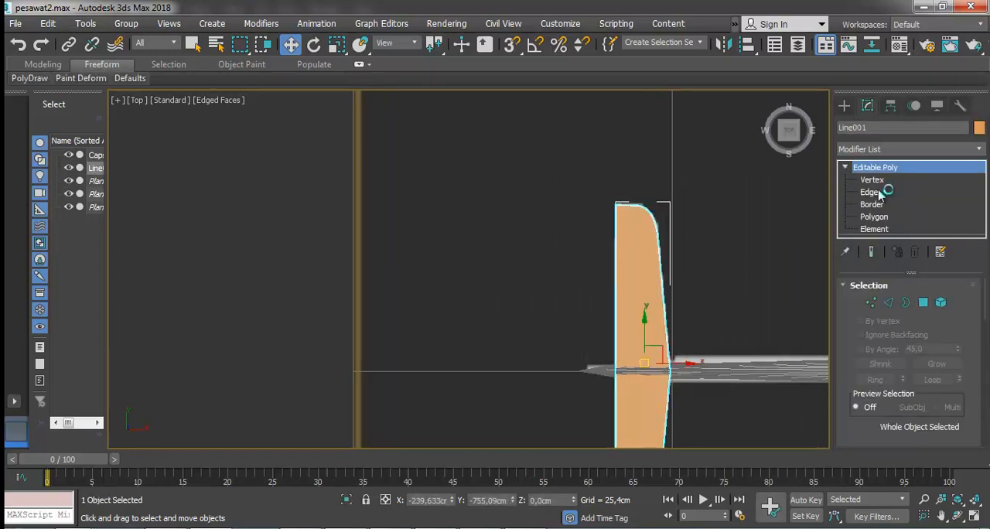
pyautogui.click(874, 216)
pyautogui.click(649, 260)
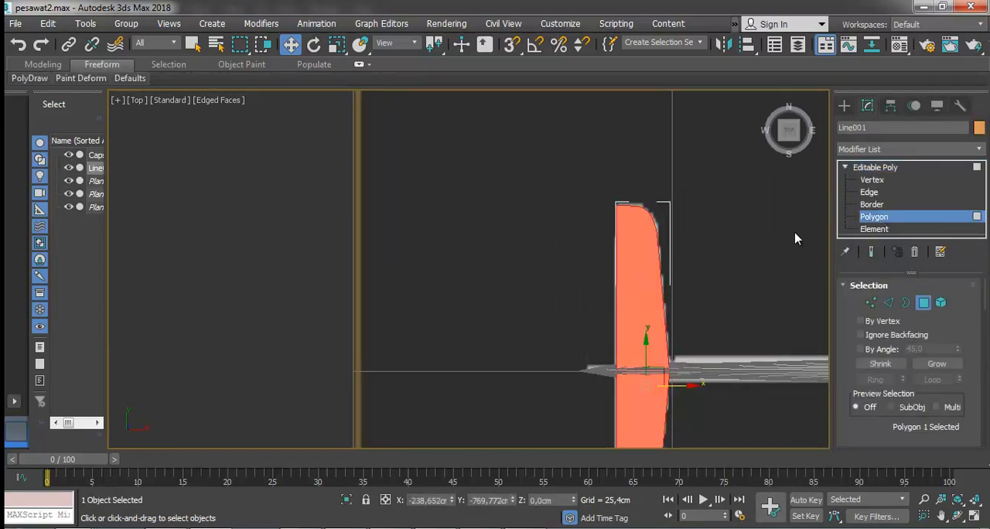
pyautogui.scroll(-5, 964, 298)
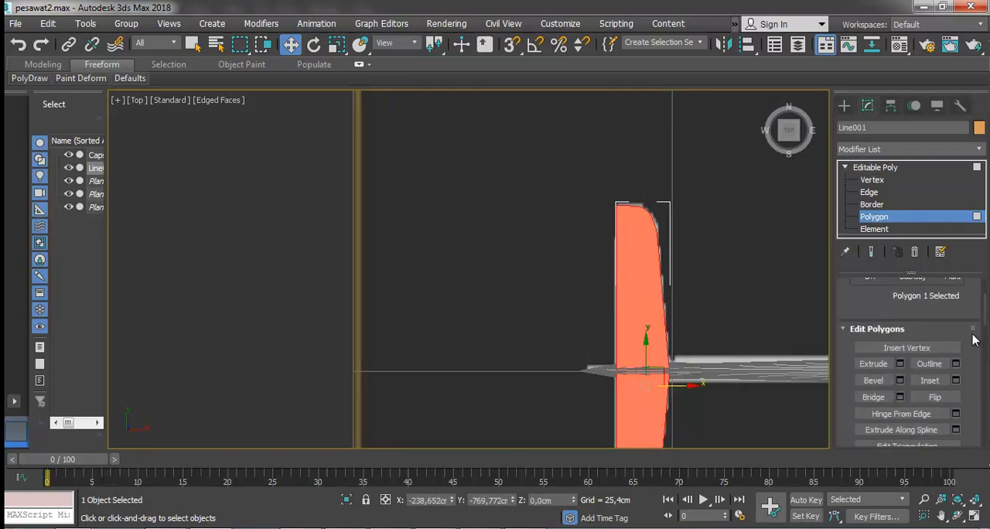
pyautogui.click(873, 364)
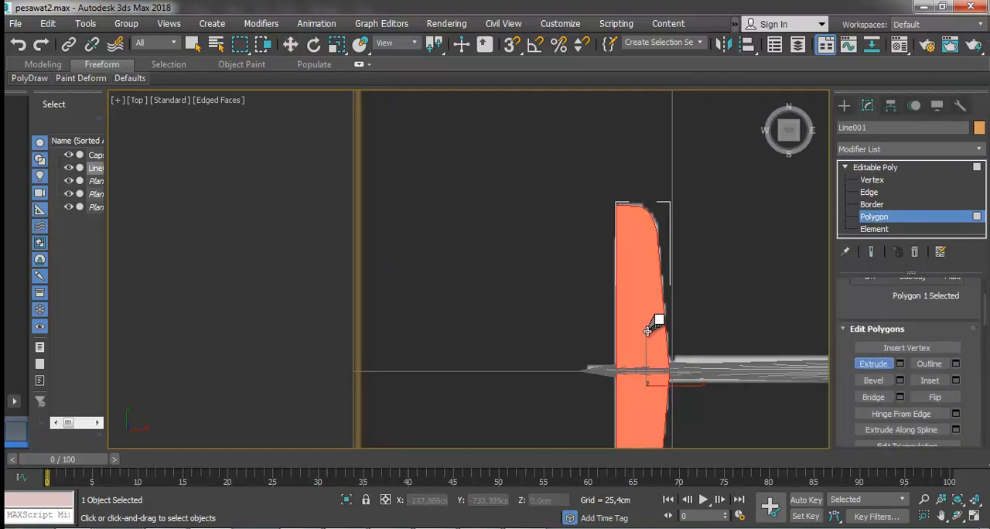
pyautogui.click(957, 515)
pyautogui.moveTo(498, 301); pyautogui.dragTo(605, 269)
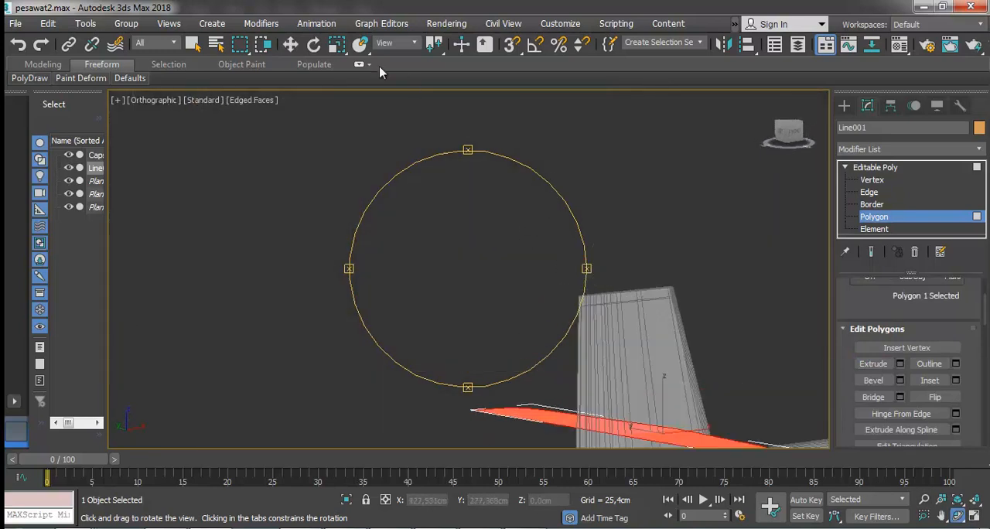
pyautogui.click(291, 44)
pyautogui.scroll(-2, 776, 298)
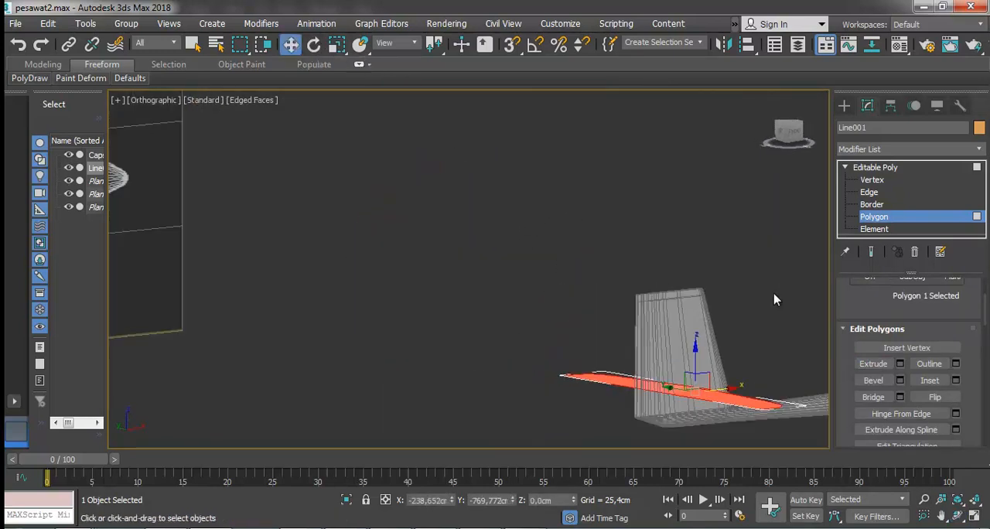
pyautogui.click(899, 364)
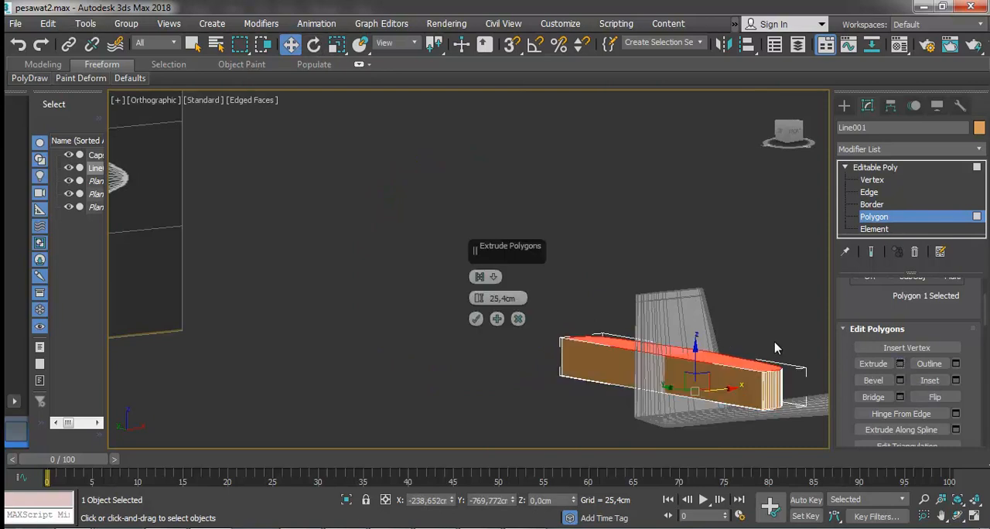
pyautogui.click(476, 318)
# Thin the extruded tailplane, leave Polygon level, and raise the whole object to about 63.3 cm in Z.
pyautogui.moveTo(699, 311); pyautogui.dragTo(684, 255)
pyautogui.click(532, 253)
pyautogui.click(897, 169)
pyautogui.click(762, 318)
pyautogui.click(712, 390)
# Compare the tailplane with the top reference and raise it to about 65.3 cm in Z above the fin.
pyautogui.press('t')
pyautogui.scroll(-5, 671, 270)
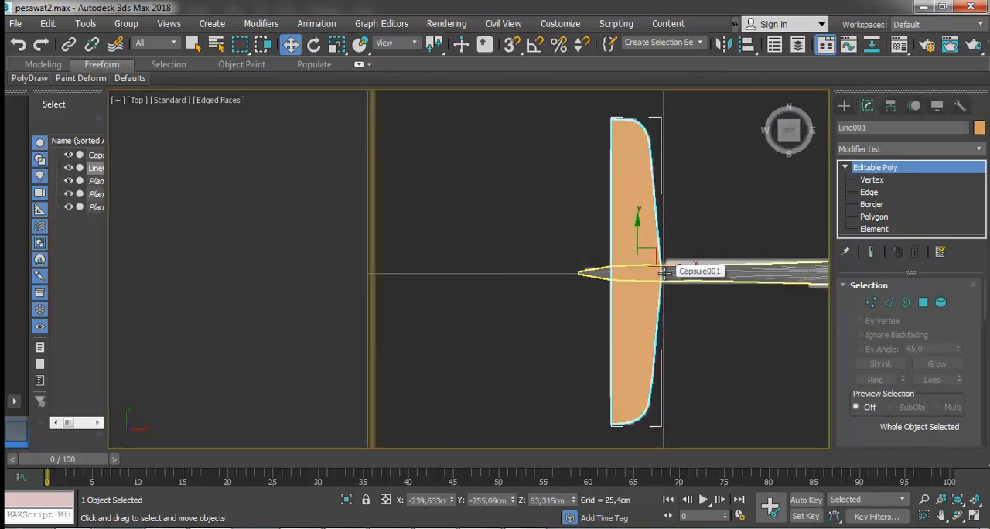
pyautogui.moveTo(662, 270); pyautogui.dragTo(464, 267, button='middle')
pyautogui.press('p')
pyautogui.moveTo(495, 230)
pyautogui.mouseDown()
pyautogui.moveTo(490, 198)
pyautogui.moveTo(494, 214)
pyautogui.mouseUp()
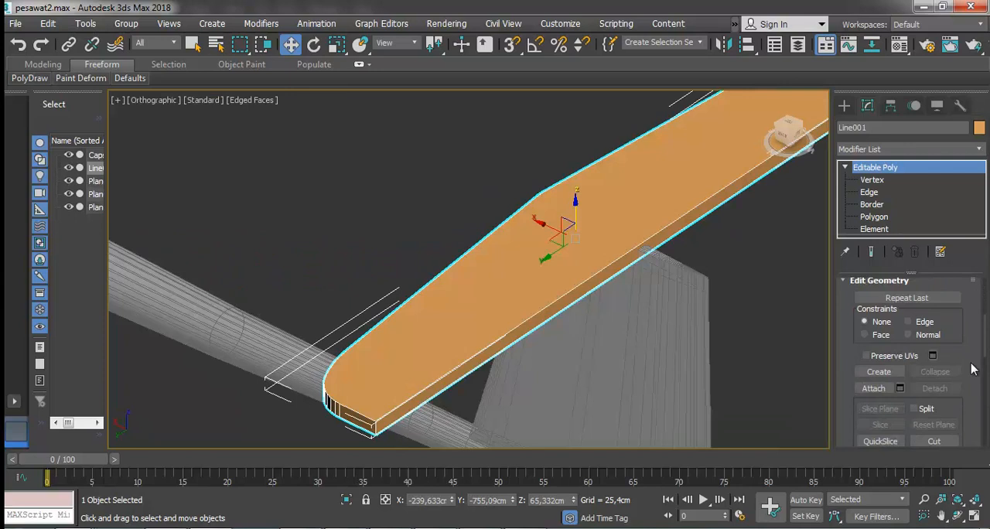
# Attach the fuselage and fin object to the tailplane to form one editable poly.
pyautogui.scroll(-2, 973, 369)
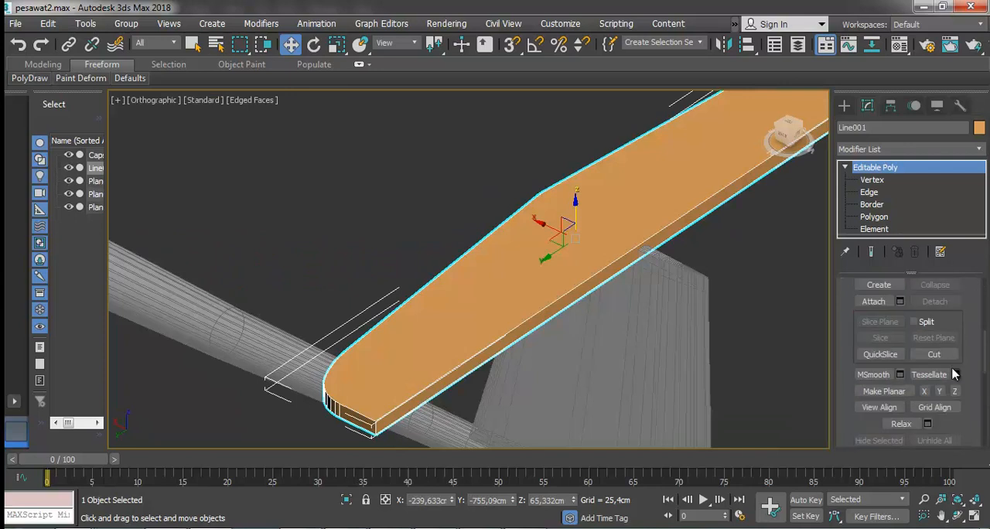
pyautogui.click(873, 301)
pyautogui.click(659, 305)
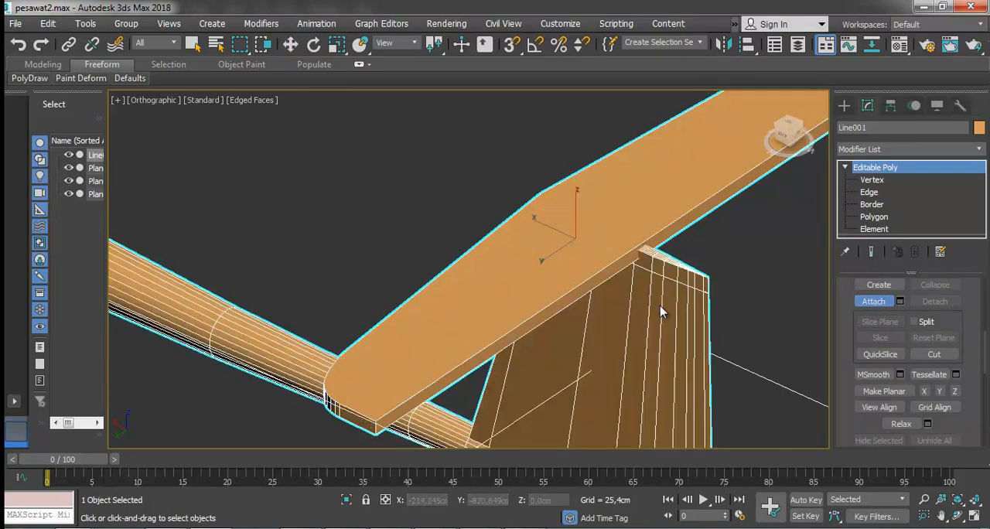
pyautogui.scroll(-4, 765, 323)
pyautogui.scroll(-3, 629, 261)
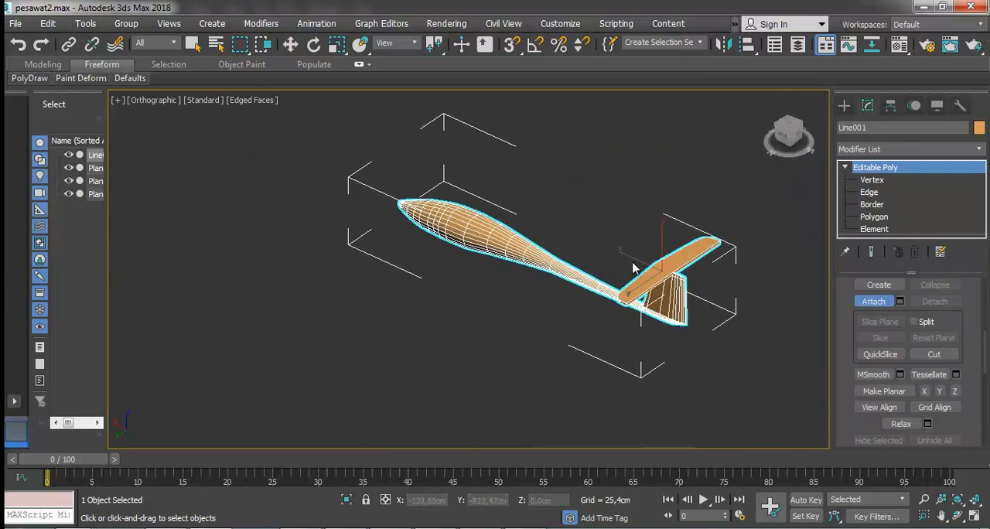
pyautogui.scroll(4, 632, 272)
pyautogui.scroll(-12, 974, 379)
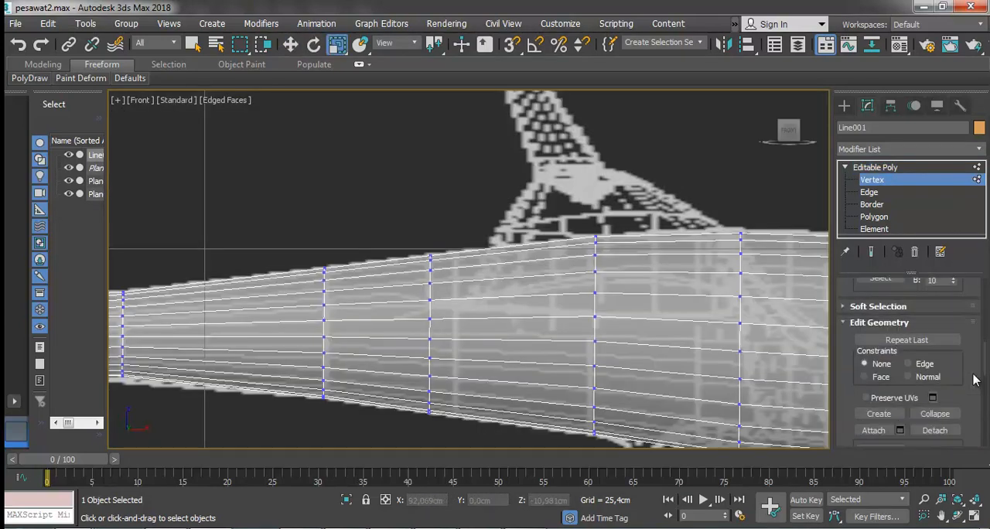
# Cut a pointed wing-root outline into the fuselage side in front view, spanning the fuselage sections beneath the fin reference.
pyautogui.scroll(-2, 974, 379)
pyautogui.click(934, 417)
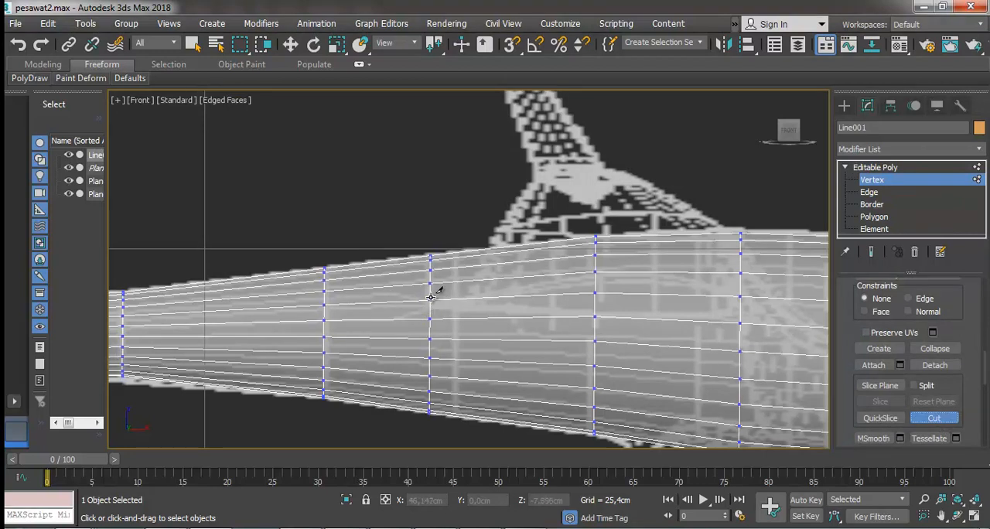
pyautogui.click(430, 298)
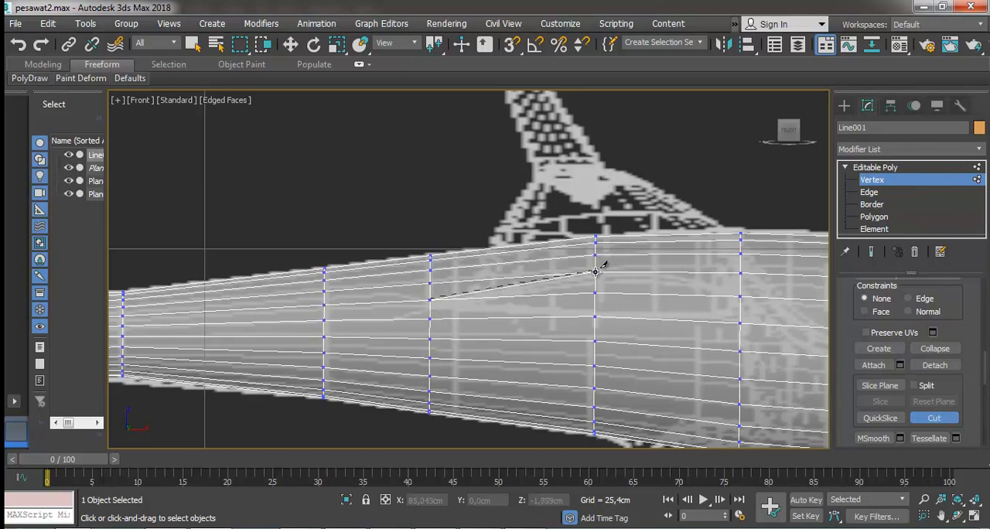
pyautogui.click(595, 272)
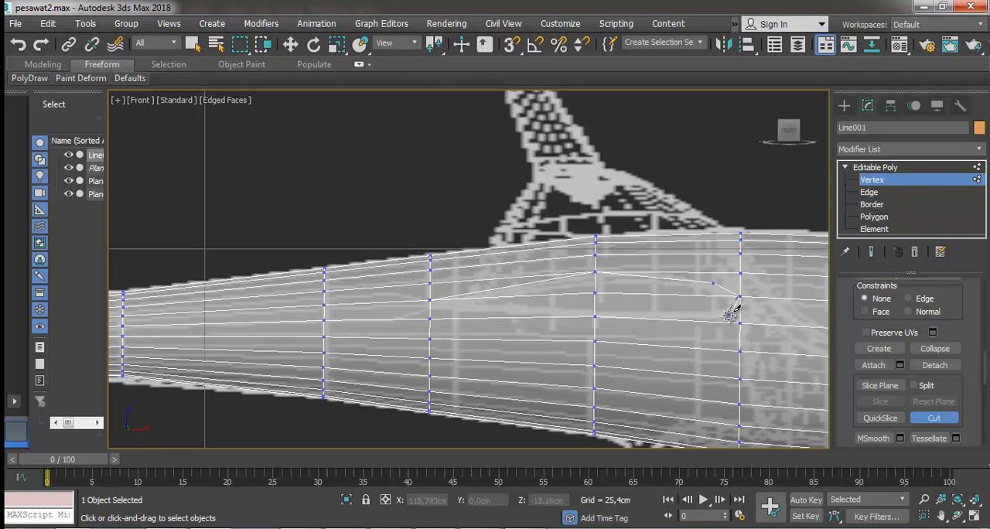
pyautogui.click(727, 314)
pyautogui.click(594, 315)
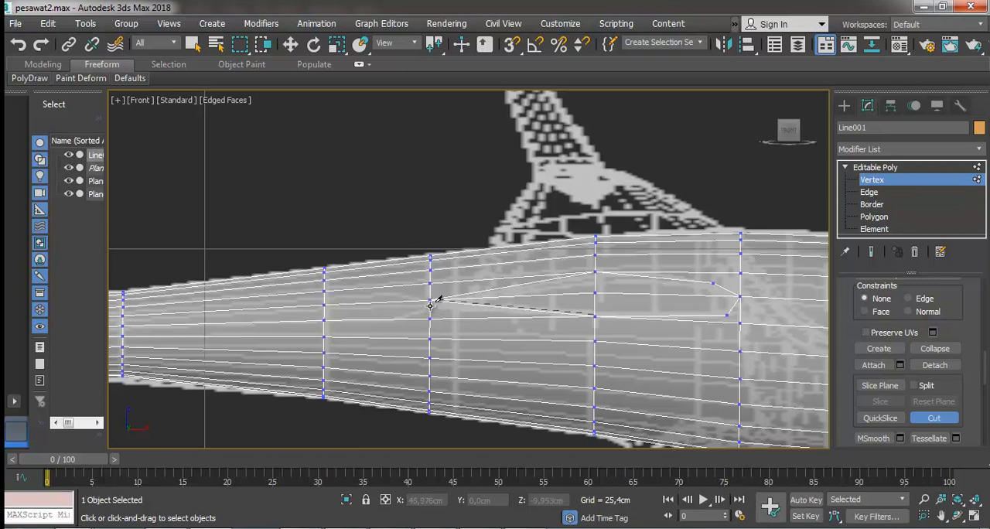
pyautogui.click(437, 298)
pyautogui.rightClick(469, 277)
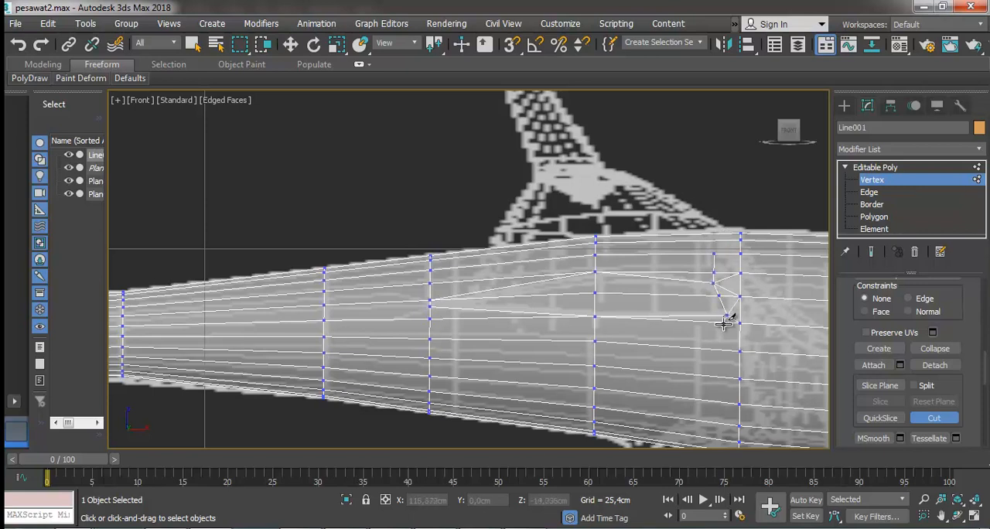
# Move the cut vertices near the front of the wing-root outline to refine its leading-edge shape.
pyautogui.click(290, 44)
pyautogui.click(727, 315)
pyautogui.moveTo(748, 303); pyautogui.dragTo(725, 265)
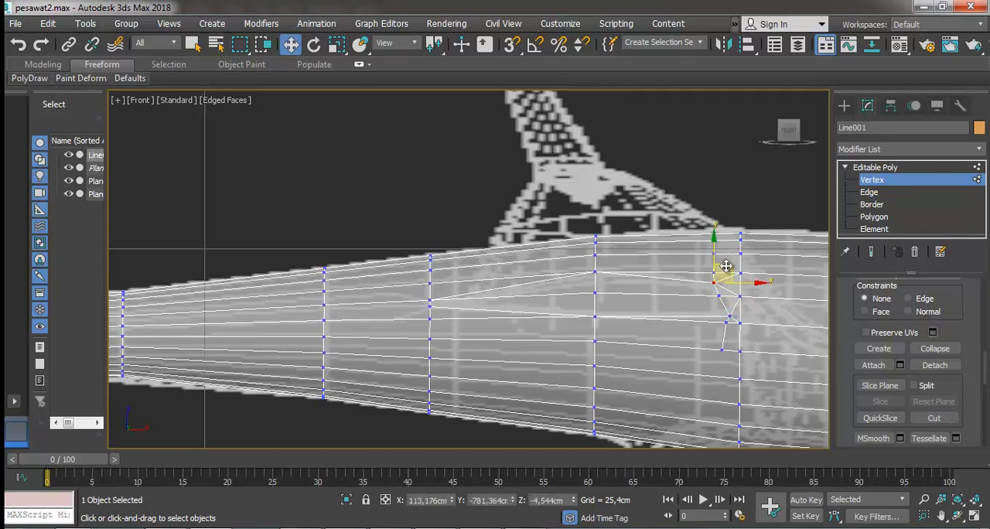
pyautogui.click(729, 315)
pyautogui.moveTo(749, 306); pyautogui.dragTo(743, 303)
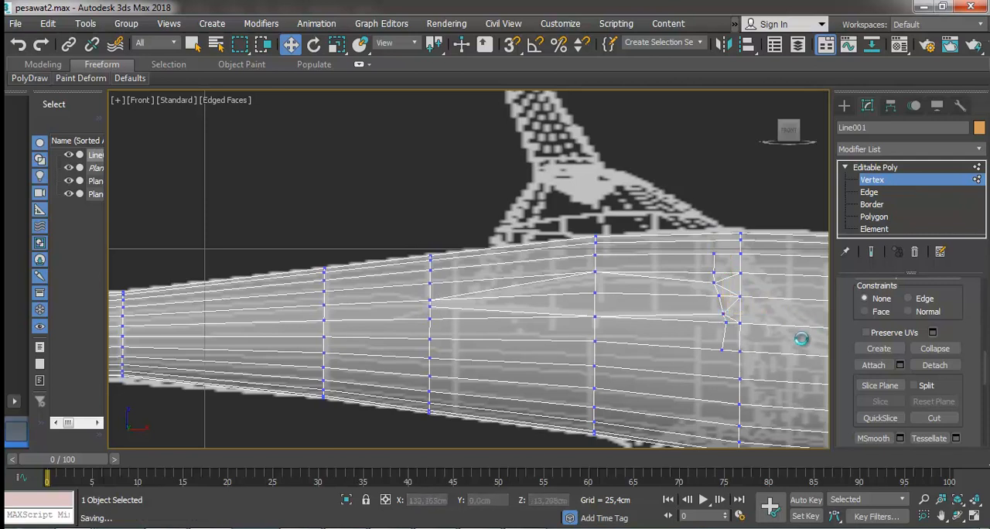
# Select the six polygons inside the wing-root outline on the fuselage side.
pyautogui.click(881, 218)
pyautogui.click(726, 300)
pyautogui.keyDown('ctrl'); pyautogui.click(722, 291); pyautogui.keyUp('ctrl')
pyautogui.keyDown('ctrl'); pyautogui.click(702, 292); pyautogui.keyUp('ctrl')
pyautogui.keyDown('ctrl'); pyautogui.click(684, 305); pyautogui.keyUp('ctrl')
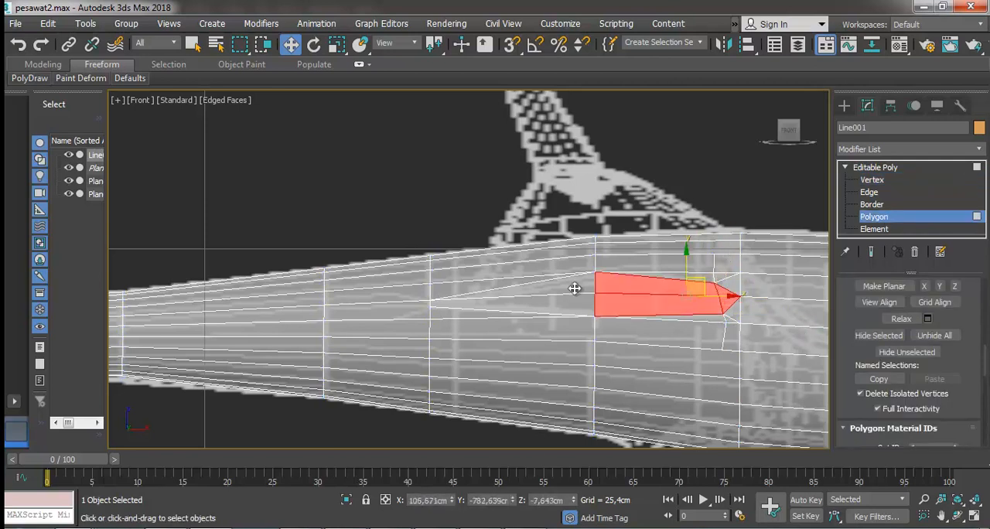
pyautogui.keyDown('ctrl'); pyautogui.click(578, 292); pyautogui.keyUp('ctrl')
pyautogui.keyDown('ctrl'); pyautogui.click(565, 307); pyautogui.keyUp('ctrl')
# Bevel the six selected wing-root polygons outward from the fuselage into a short wing stub.
pyautogui.click(959, 516)
pyautogui.moveTo(599, 311); pyautogui.dragTo(614, 431)
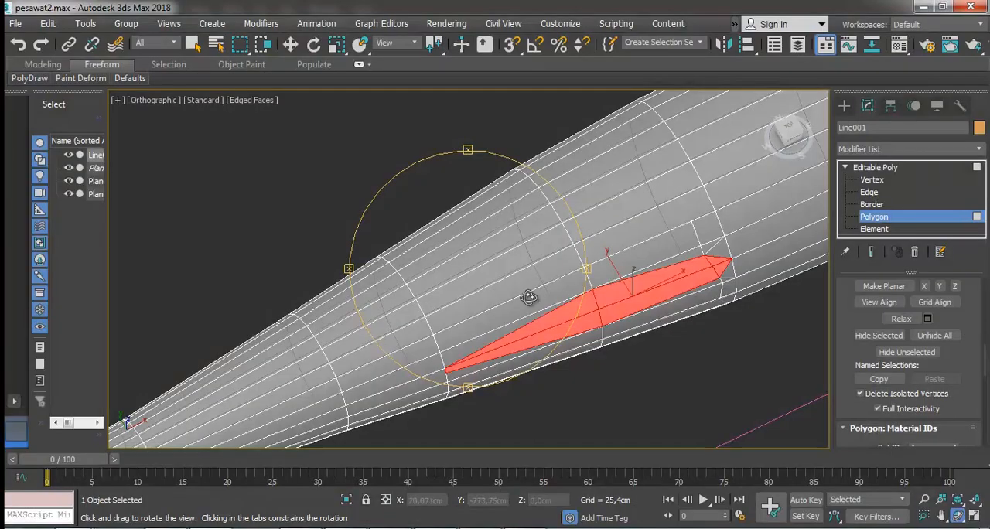
pyautogui.moveTo(530, 294); pyautogui.dragTo(565, 274)
pyautogui.press('p')
pyautogui.scroll(-4, 543, 261)
pyautogui.scroll(2, 874, 313)
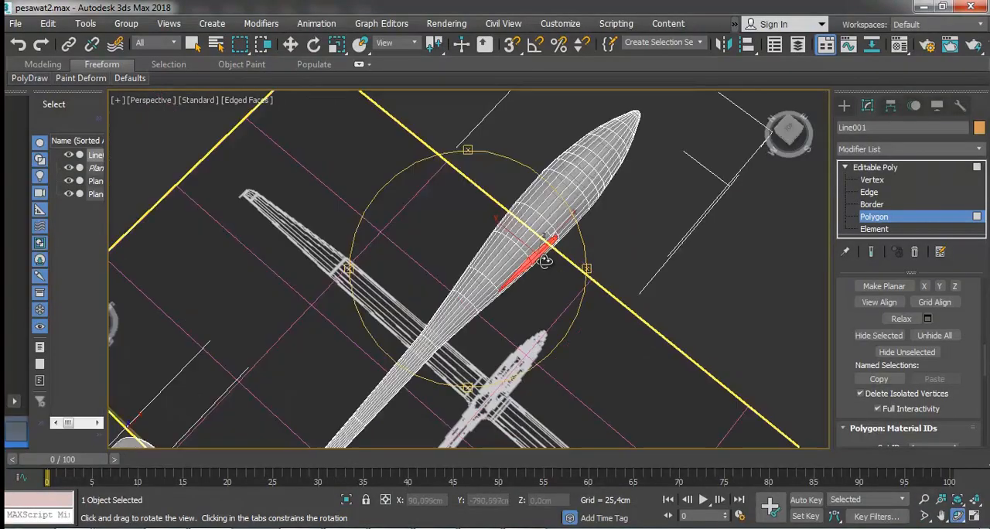
pyautogui.scroll(-2, 879, 312)
pyautogui.scroll(1, 879, 313)
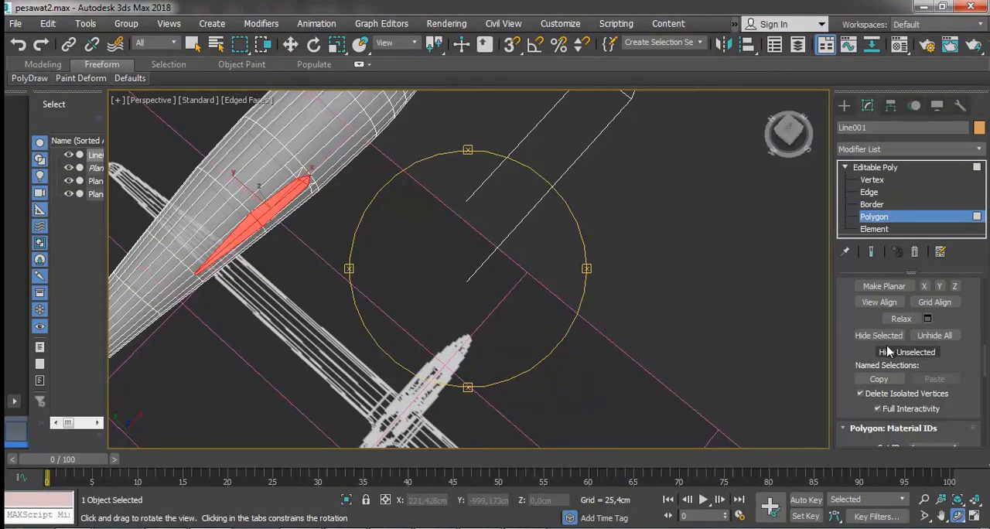
pyautogui.scroll(3, 885, 363)
pyautogui.scroll(5, 887, 376)
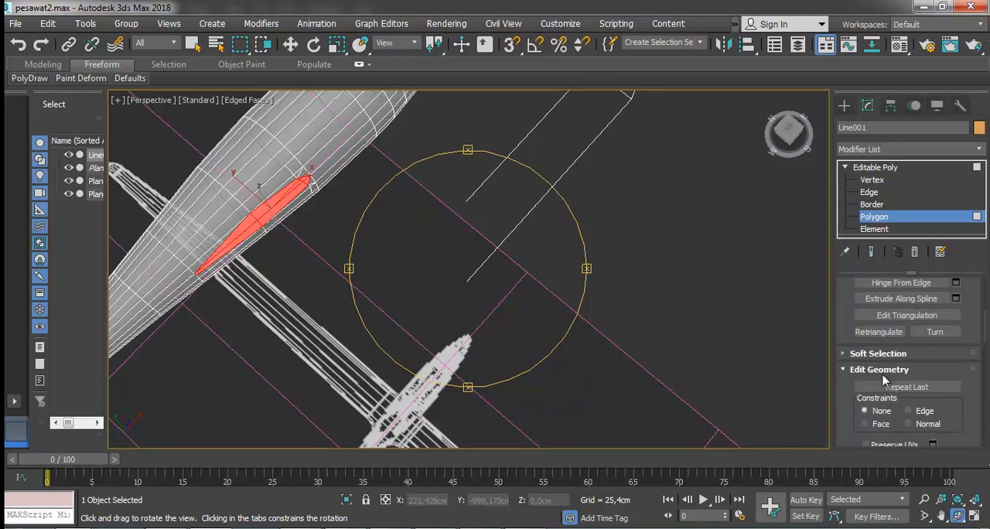
pyautogui.click(873, 401)
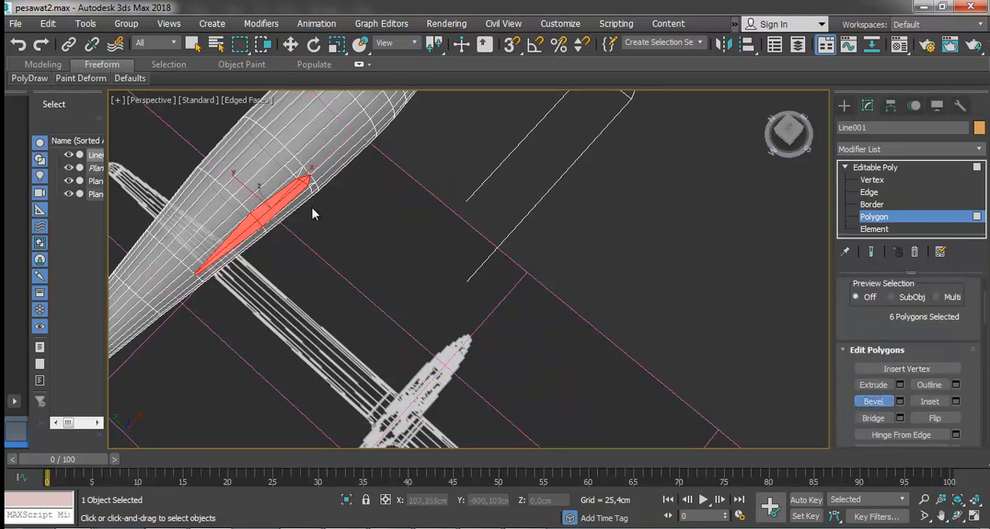
pyautogui.moveTo(271, 207); pyautogui.dragTo(213, 160)
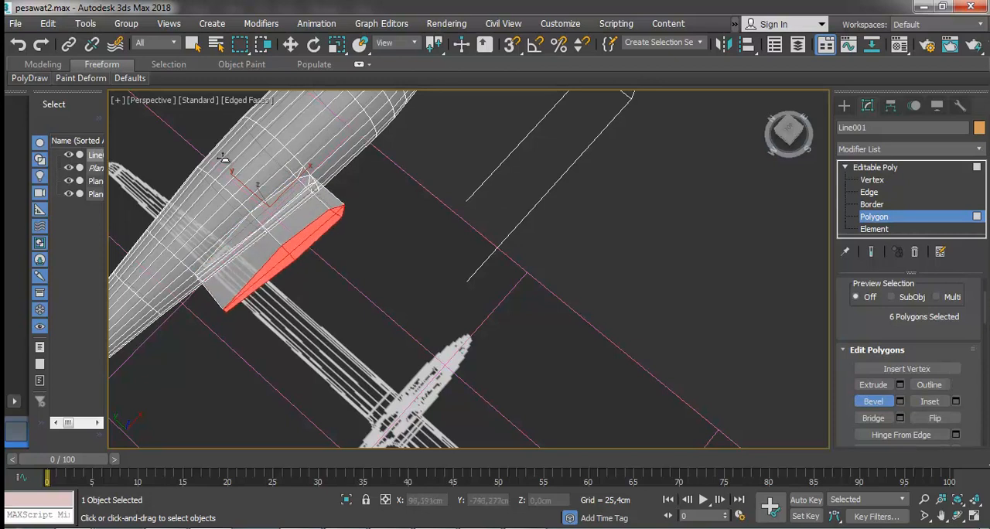
pyautogui.click(225, 159)
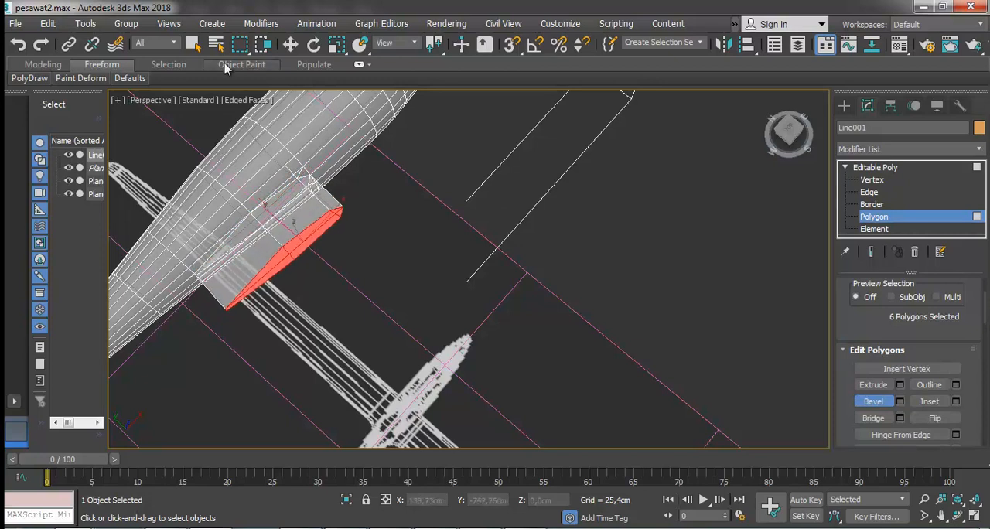
# Flatten the wing stub's end face along Y in top view and move it onto the reference's wing-root line.
pyautogui.click(292, 47)
pyautogui.press('t')
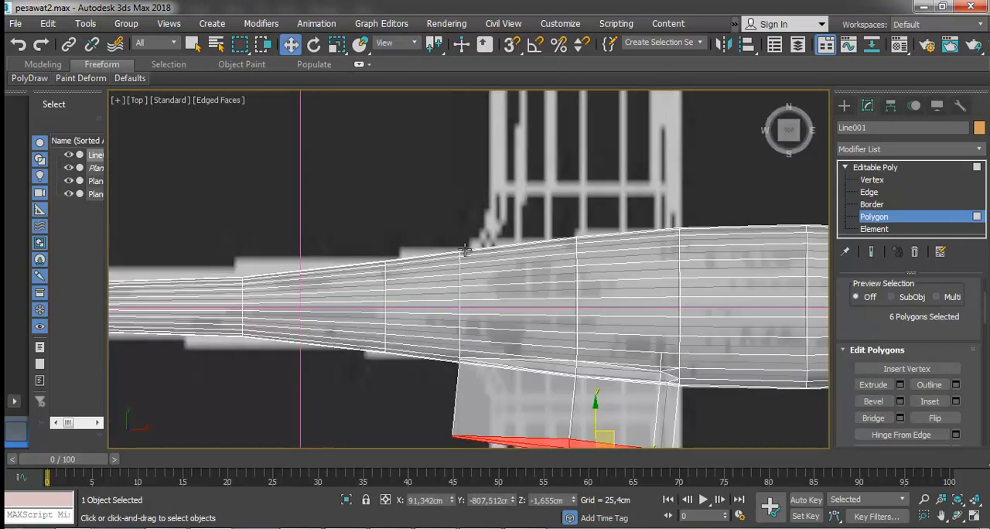
pyautogui.press('z')
pyautogui.scroll(-4, 490, 263)
pyautogui.scroll(2, 521, 260)
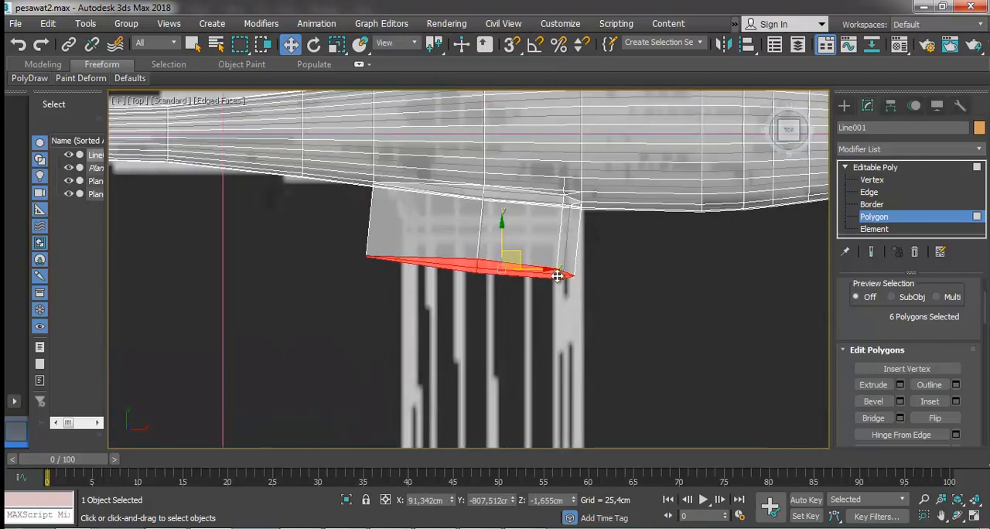
pyautogui.moveTo(530, 270); pyautogui.dragTo(547, 267)
pyautogui.moveTo(519, 234); pyautogui.dragTo(493, 74)
pyautogui.click(344, 44)
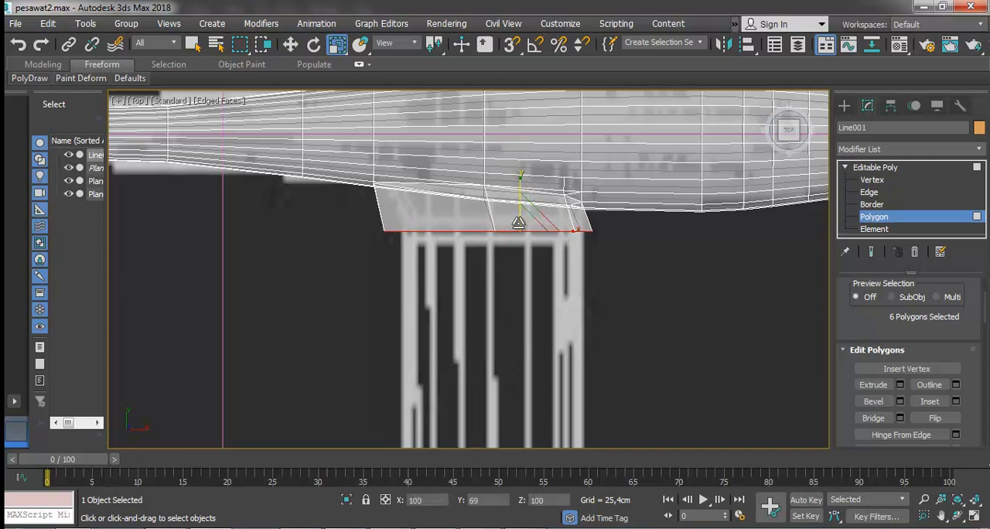
pyautogui.click(291, 45)
pyautogui.moveTo(564, 229); pyautogui.dragTo(551, 227)
pyautogui.moveTo(508, 201)
pyautogui.mouseDown()
pyautogui.moveTo(508, 210)
pyautogui.moveTo(510, 195)
pyautogui.mouseUp()
# Align the stub's trailing end vertices with the reference wing edge, and shift all nine end vertices to Y about -790.2 cm.
pyautogui.click(871, 181)
pyautogui.moveTo(349, 217); pyautogui.dragTo(438, 225)
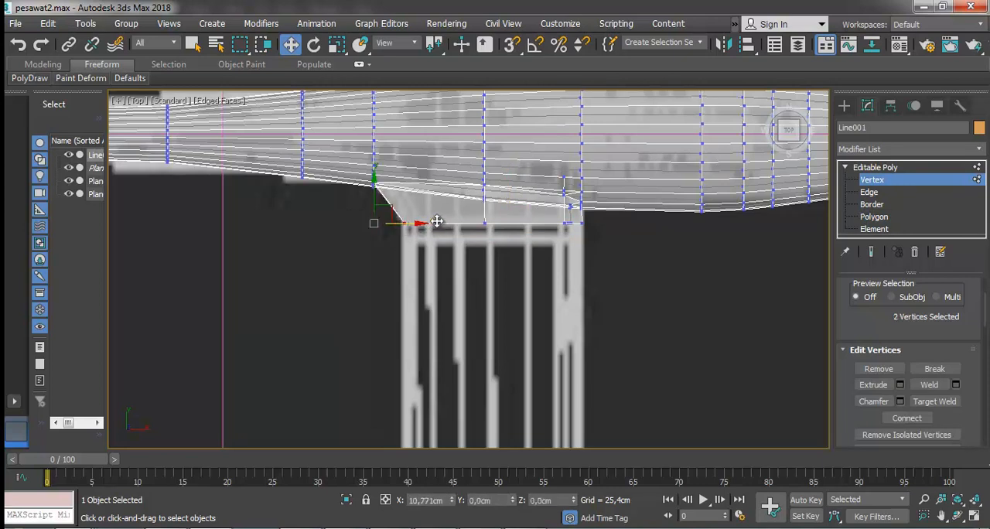
pyautogui.click(350, 217)
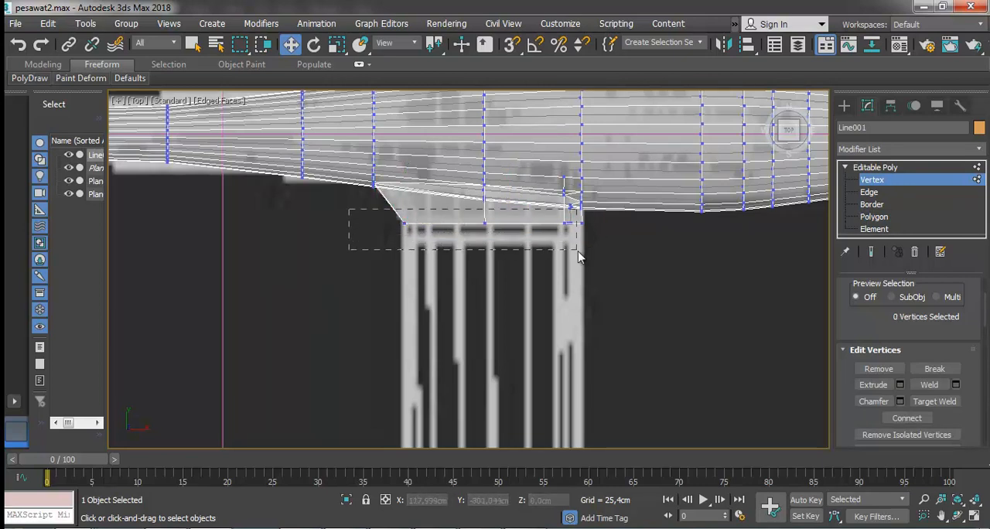
pyautogui.moveTo(597, 249); pyautogui.dragTo(597, 249)
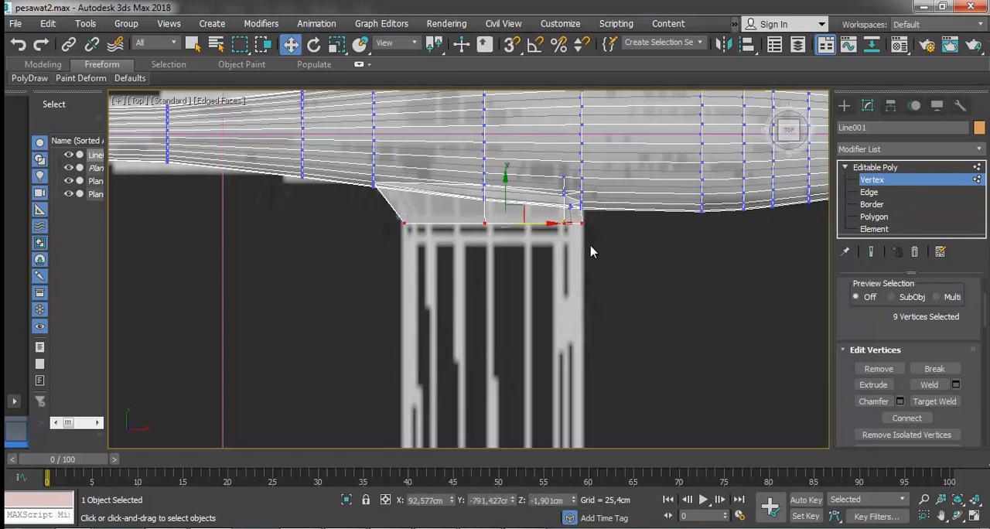
pyautogui.moveTo(502, 191); pyautogui.dragTo(499, 194)
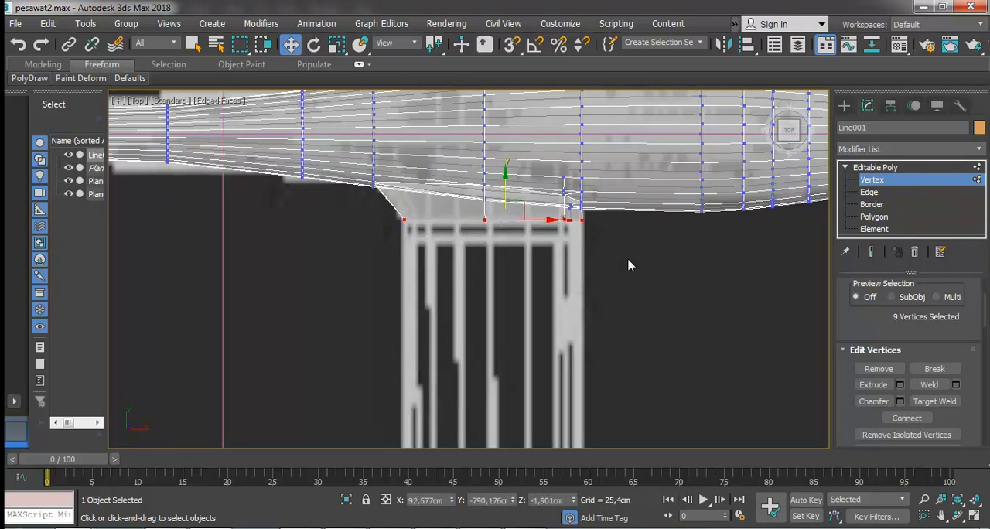
# Inspect the stub at an angle, return to its end polygons in top view, and extrude them 25.4 cm.
pyautogui.click(956, 517)
pyautogui.moveTo(460, 278); pyautogui.dragTo(471, 186)
pyautogui.click(875, 217)
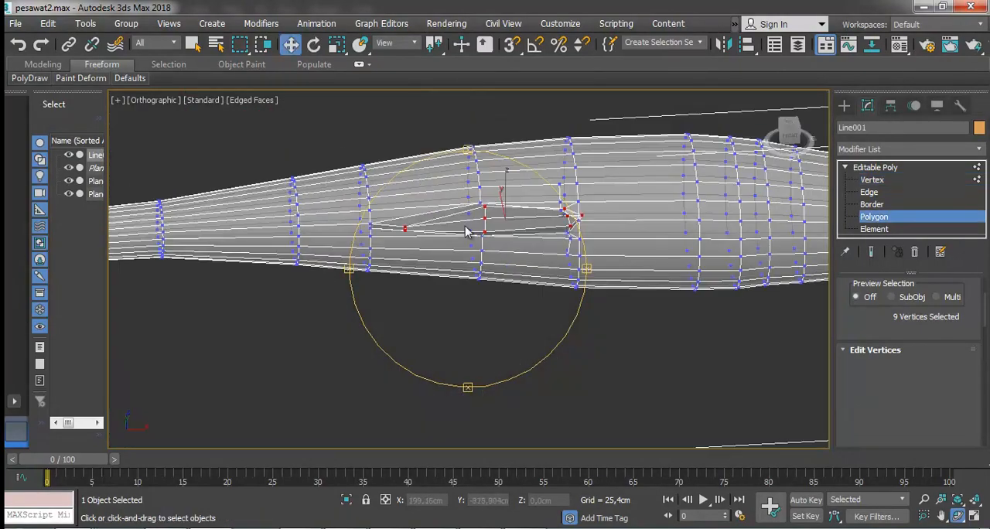
pyautogui.press('w')
pyautogui.press('t')
pyautogui.click(944, 515)
pyautogui.moveTo(601, 340); pyautogui.dragTo(590, 293)
pyautogui.scroll(-5, 590, 294)
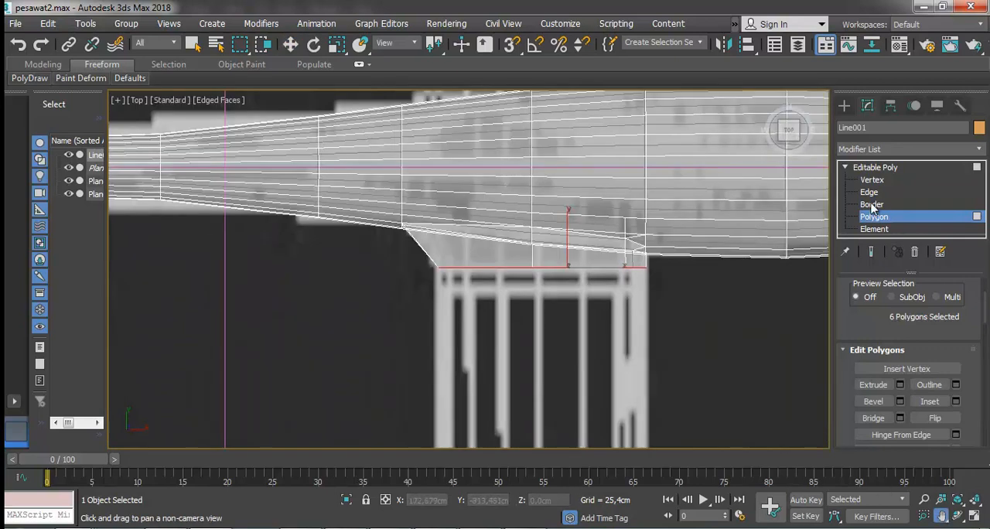
pyautogui.click(900, 384)
pyautogui.click(497, 318)
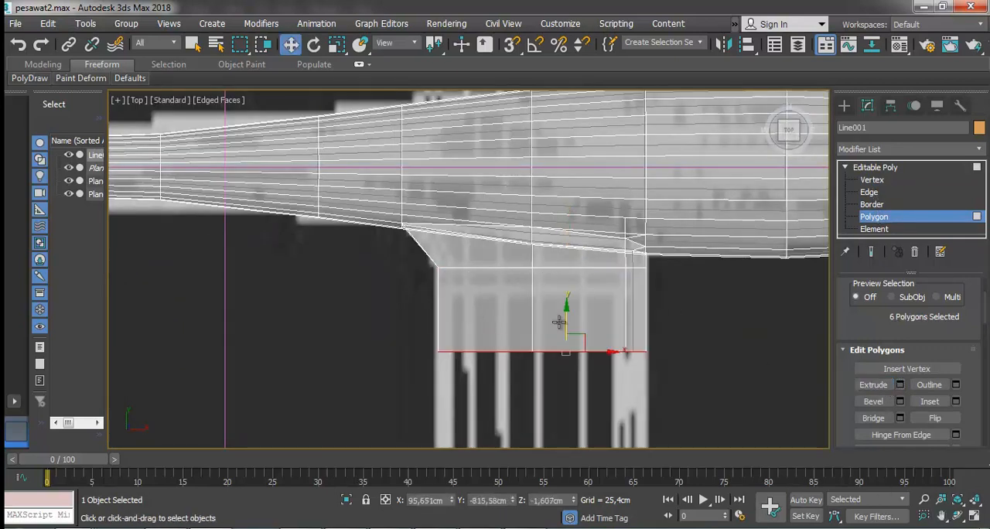
# Stretch the wing's end face outward to Y about -1183.1 cm, where the reference wing begins to taper.
pyautogui.scroll(-5, 521, 320)
pyautogui.scroll(5, 563, 402)
pyautogui.scroll(-5, 563, 364)
pyautogui.moveTo(550, 413); pyautogui.dragTo(535, 339, button='middle')
pyautogui.scroll(10, 534, 237)
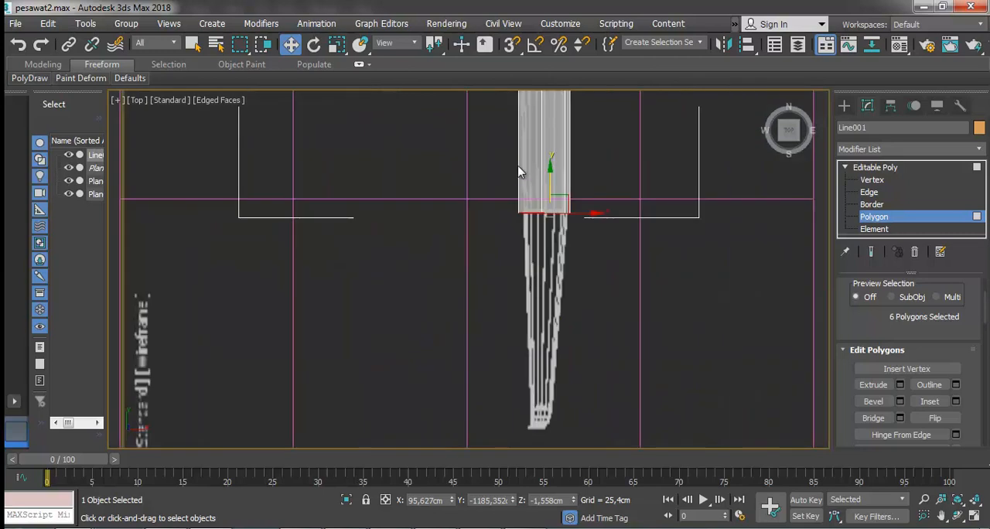
pyautogui.click(337, 44)
pyautogui.moveTo(542, 279); pyautogui.dragTo(557, 299)
pyautogui.press('w')
pyautogui.scroll(-5, 543, 258)
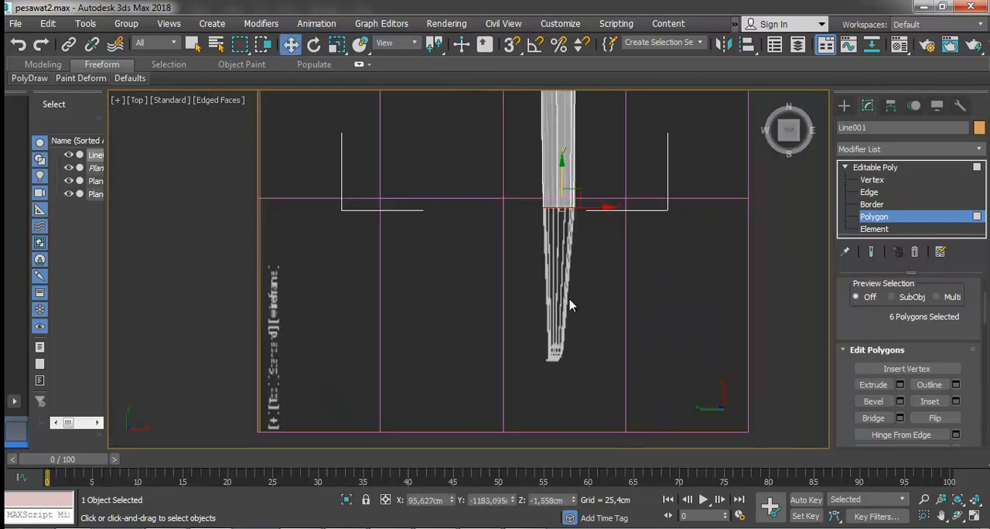
# Extrude the end polygons toward the reference wing tip and scale the end face to about 43 percent to taper the wing.
pyautogui.click(899, 384)
pyautogui.moveTo(562, 313); pyautogui.dragTo(551, 442)
pyautogui.click(338, 45)
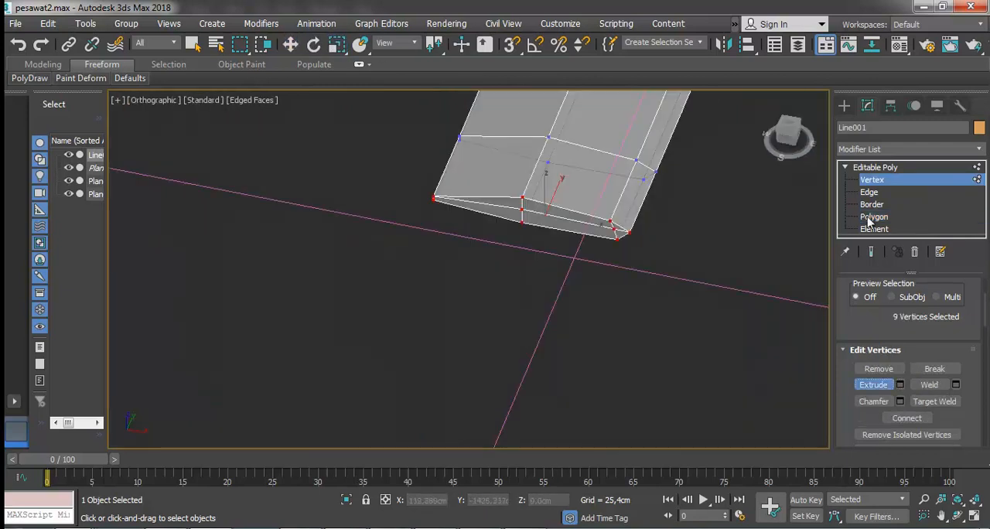
pyautogui.click(873, 217)
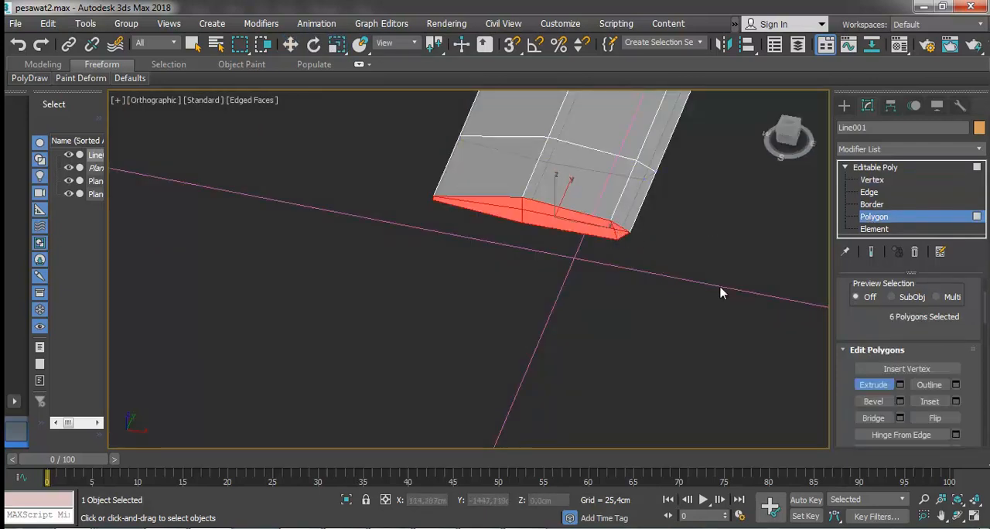
# Select the wing's outer-end vertices in left view and raise them to match the upward slope of the reference wing.
pyautogui.press('l')
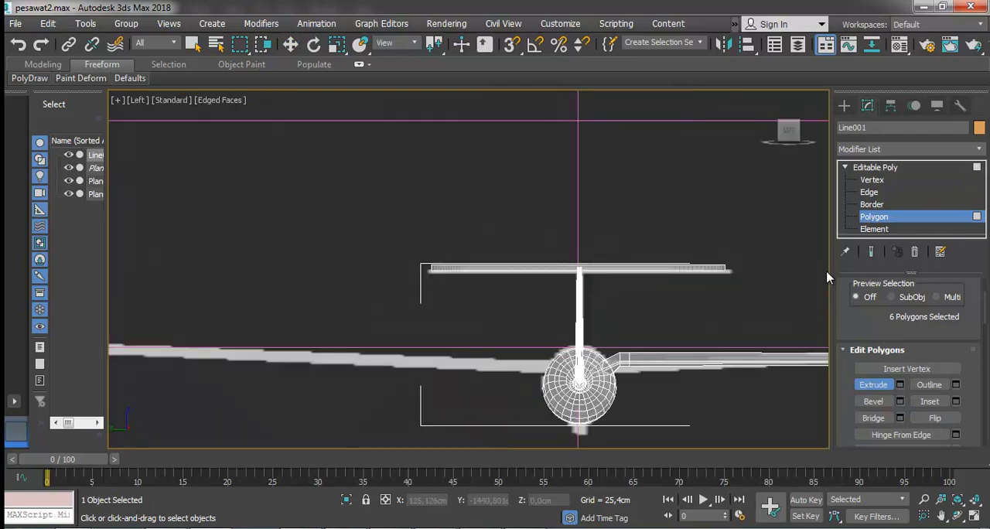
pyautogui.press('z')
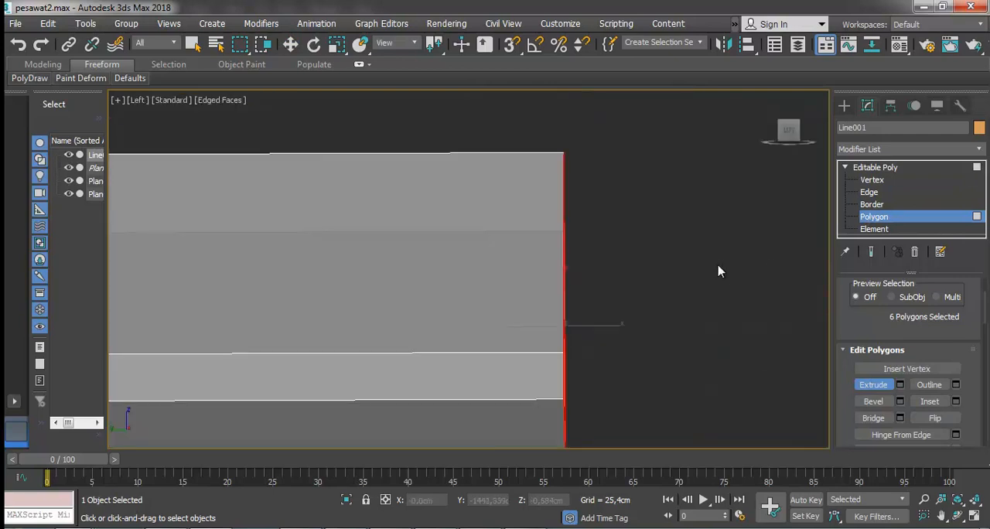
pyautogui.click(290, 44)
pyautogui.scroll(-8, 513, 287)
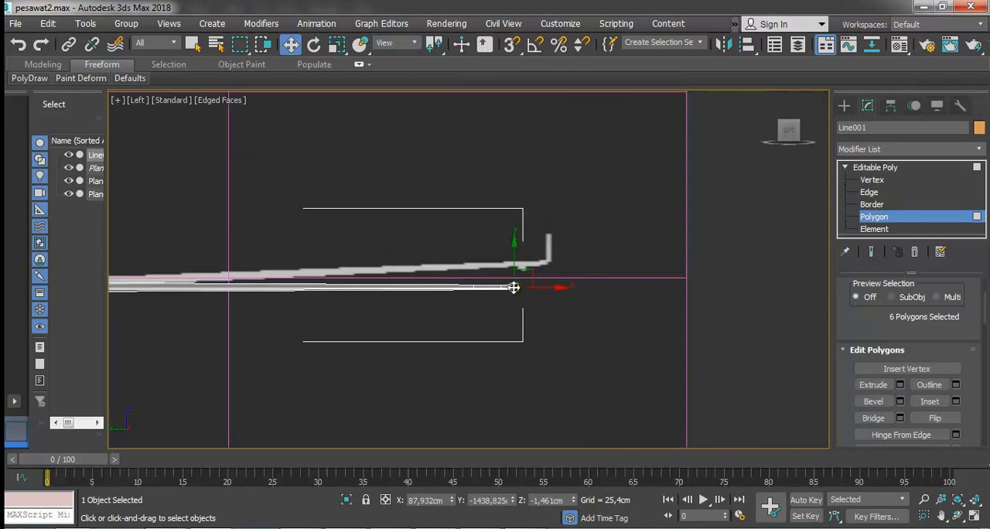
pyautogui.click(453, 240)
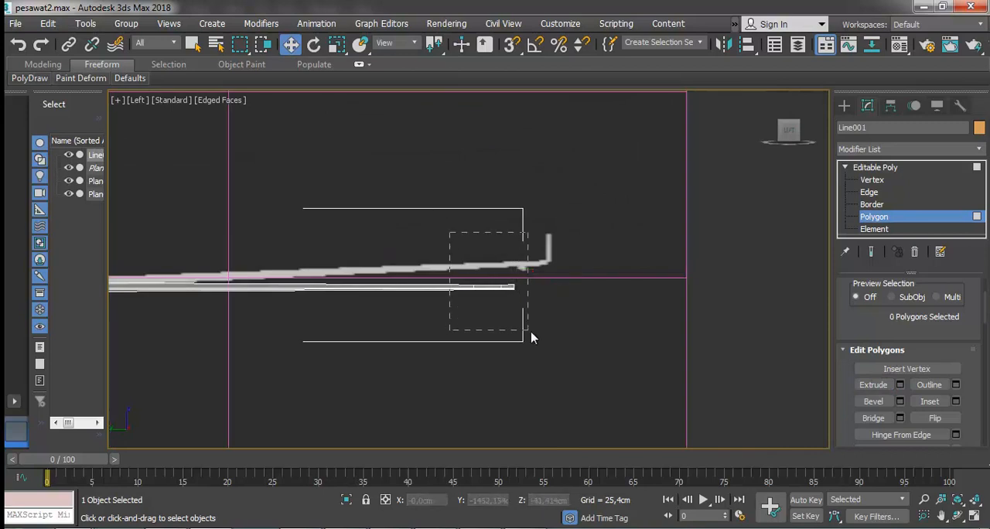
pyautogui.moveTo(525, 334); pyautogui.dragTo(525, 334)
pyautogui.click(871, 180)
pyautogui.moveTo(579, 212); pyautogui.dragTo(464, 325)
pyautogui.scroll(2, 487, 251)
pyautogui.moveTo(500, 284); pyautogui.dragTo(503, 238)
# Return to the wing-tip end polygons and rotate them about 35 degrees toward the upright winglet in the reference.
pyautogui.scroll(5, 556, 278)
pyautogui.press('4')
pyautogui.scroll(-2, 543, 303)
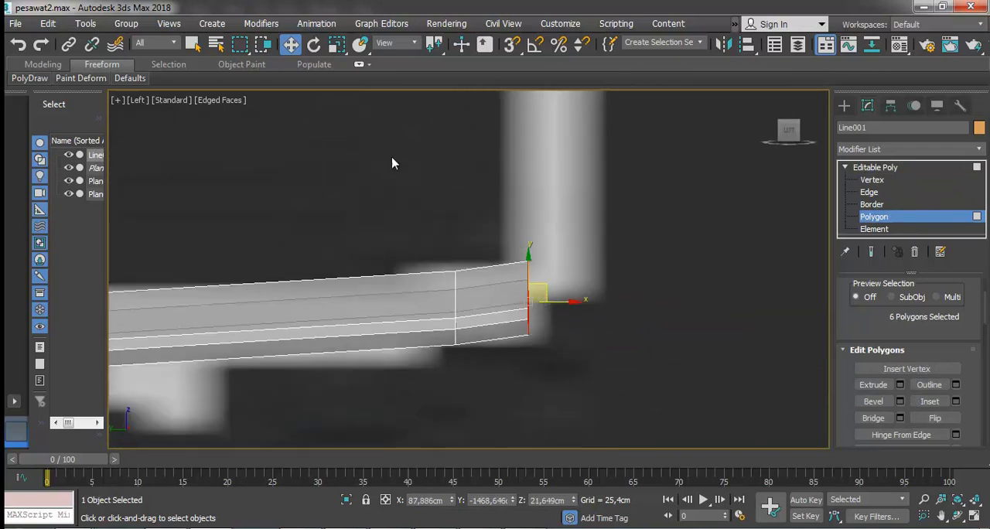
pyautogui.click(313, 44)
pyautogui.moveTo(567, 283); pyautogui.dragTo(524, 257)
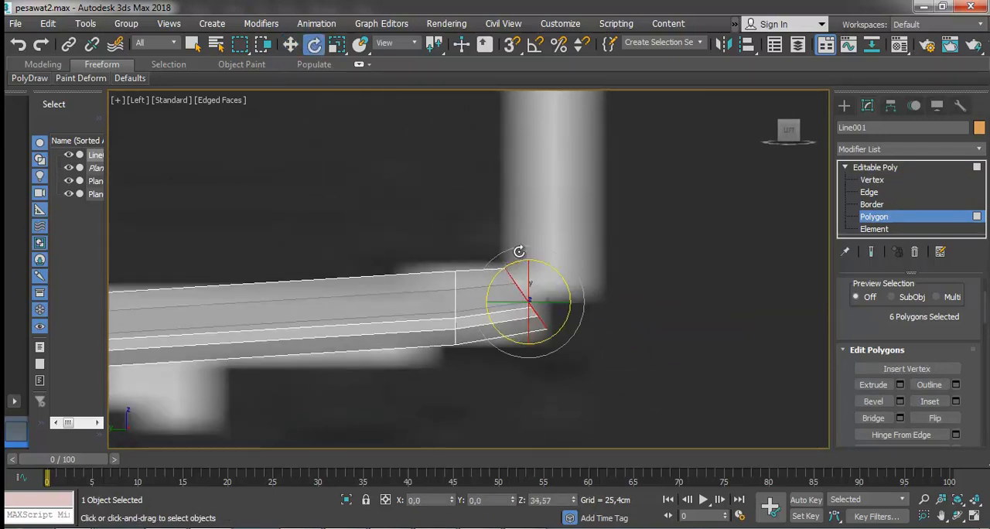
# Reposition the six wing-tip end polygons slightly, extrude them, and move the new face up into the base of the reference winglet.
pyautogui.click(291, 44)
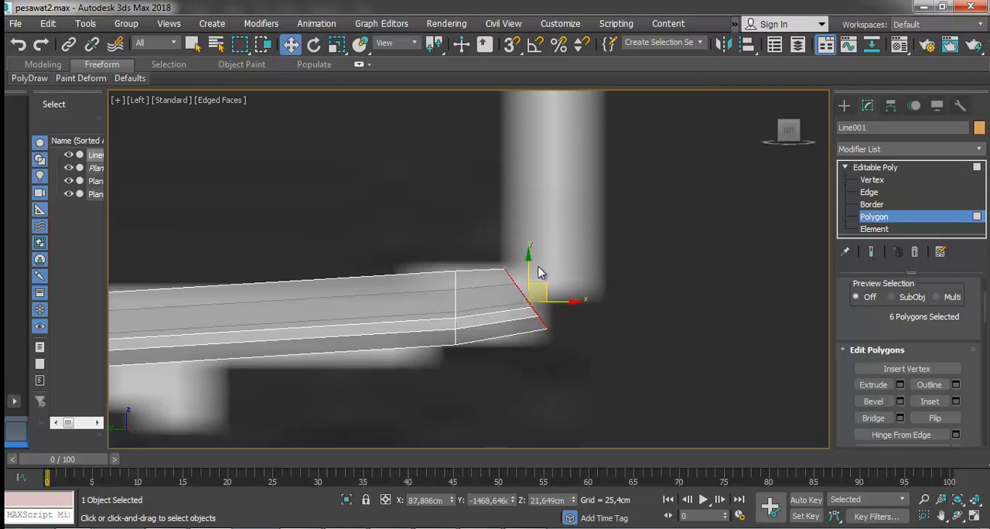
pyautogui.moveTo(539, 285); pyautogui.dragTo(544, 287)
pyautogui.click(336, 44)
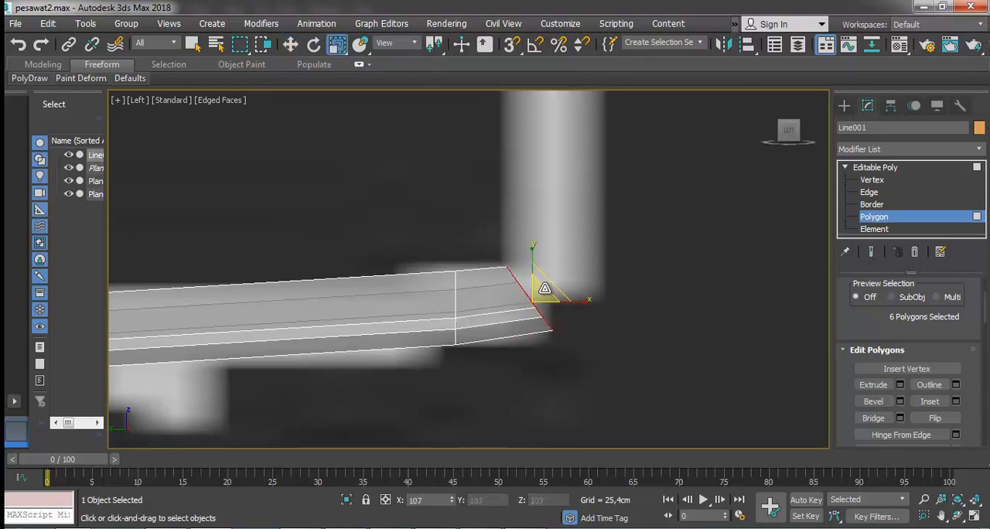
pyautogui.click(899, 385)
pyautogui.click(475, 319)
pyautogui.scroll(-3, 474, 321)
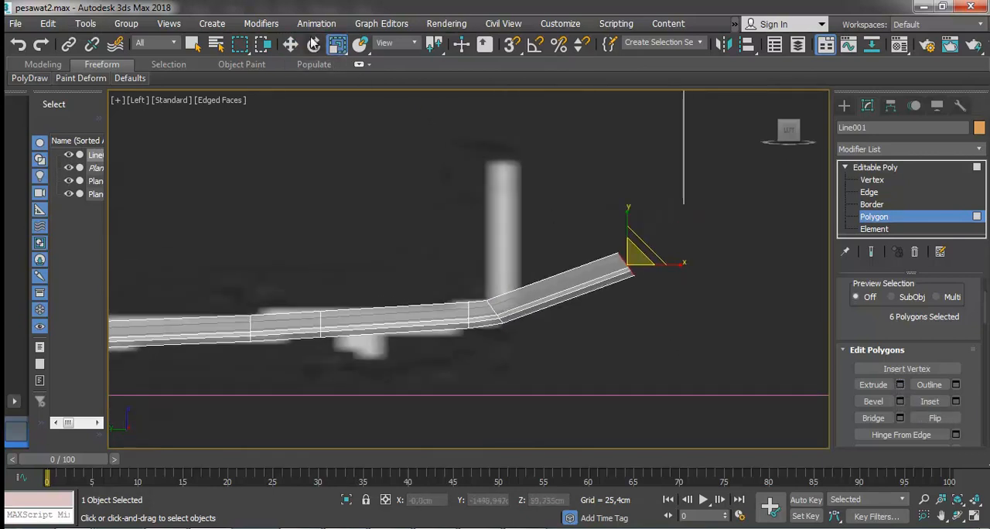
pyautogui.click(291, 44)
pyautogui.scroll(2, 630, 287)
pyautogui.moveTo(625, 288); pyautogui.dragTo(386, 348)
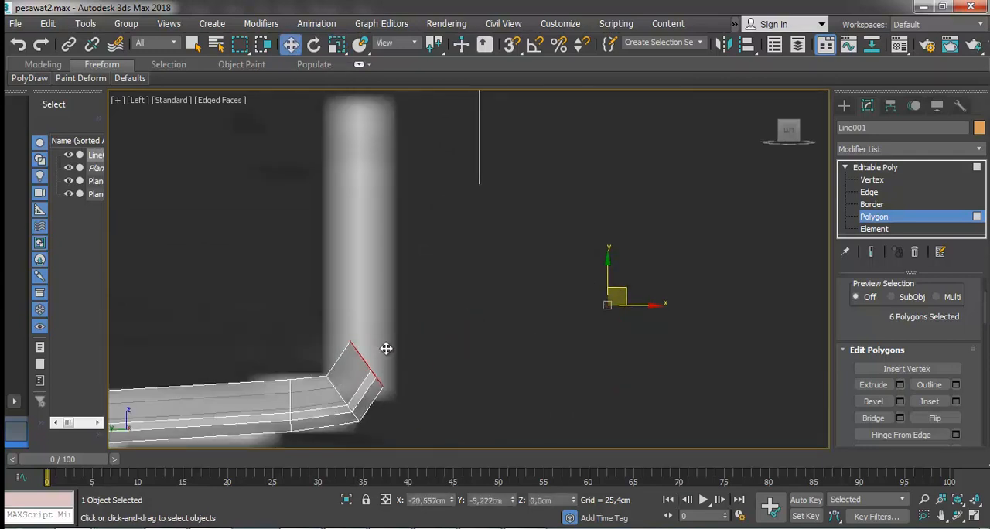
# Rotate the new end face further toward horizontal and shift it slightly down within the bend of the reference winglet.
pyautogui.scroll(5, 386, 347)
pyautogui.scroll(-4, 513, 309)
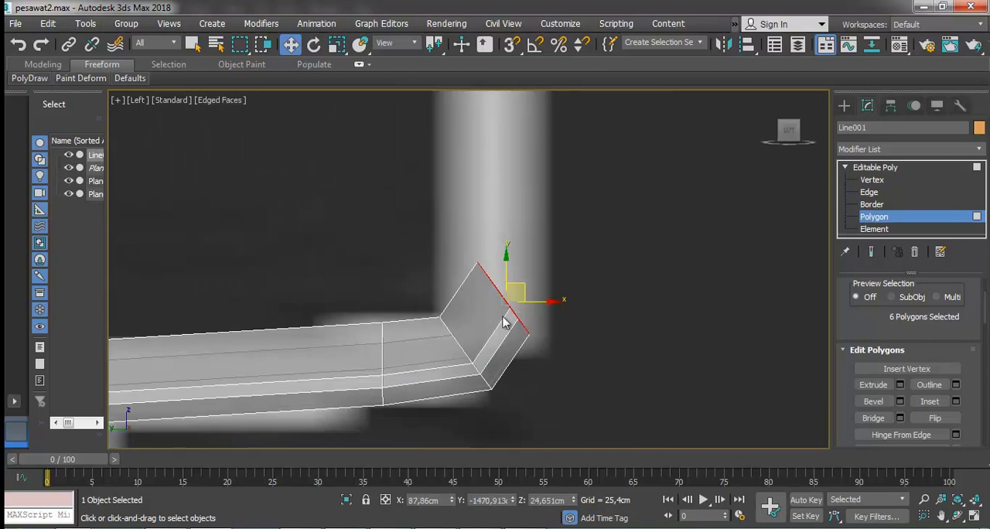
pyautogui.press('e')
pyautogui.moveTo(561, 285); pyautogui.dragTo(480, 241)
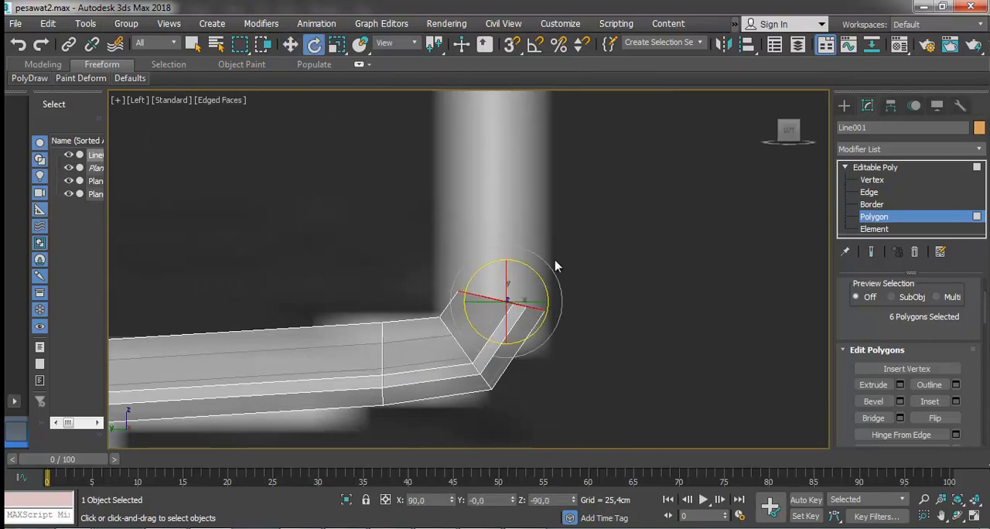
pyautogui.press('w')
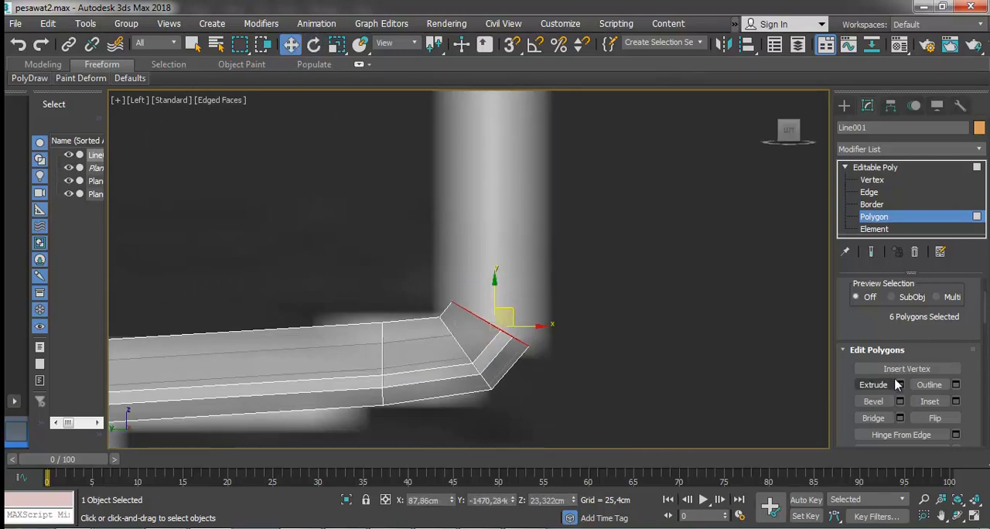
# Extrude the bend's end face once more, rotate and flatten it to horizontal, and align it with the base of the upright winglet.
pyautogui.click(899, 384)
pyautogui.moveTo(479, 300); pyautogui.dragTo(470, 425)
pyautogui.click(475, 320)
pyautogui.click(314, 46)
pyautogui.moveTo(561, 267); pyautogui.dragTo(533, 234)
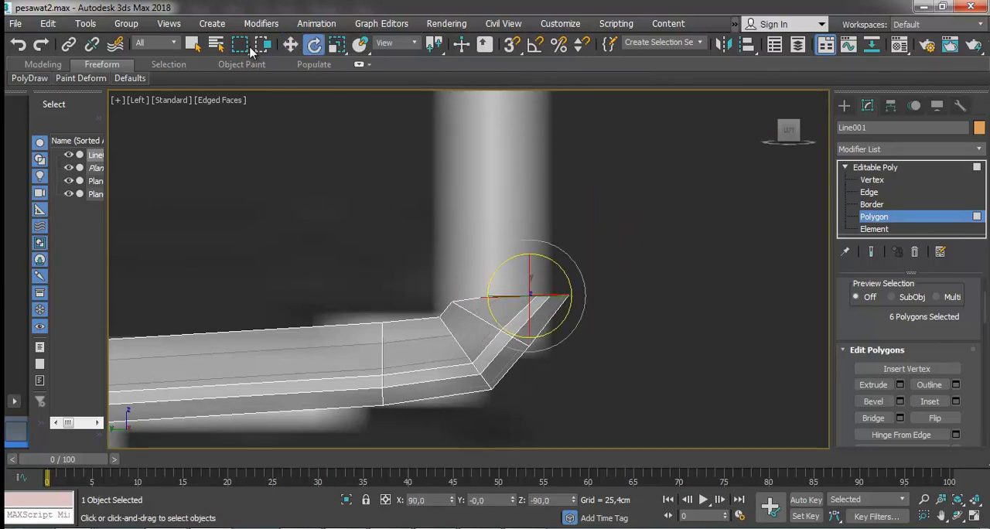
pyautogui.click(290, 46)
pyautogui.moveTo(542, 276); pyautogui.dragTo(516, 265)
pyautogui.press('r')
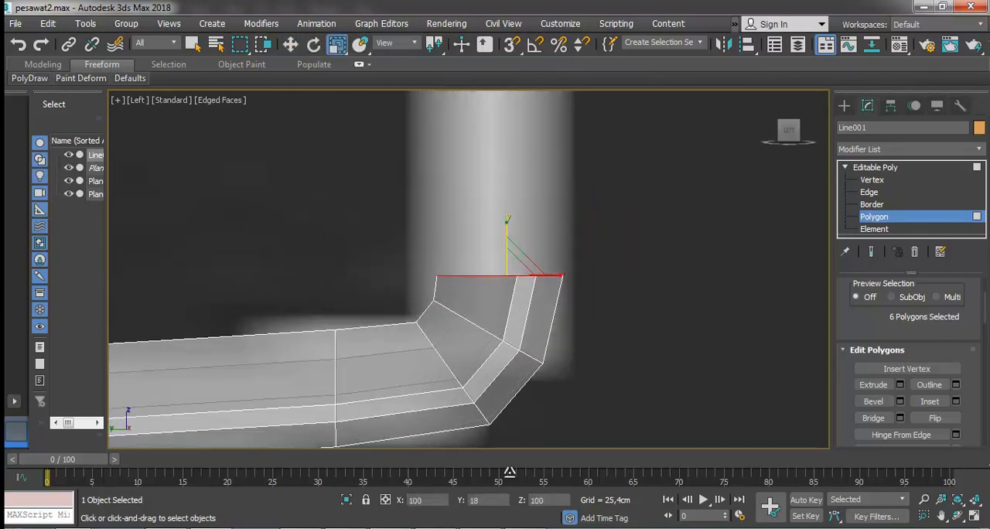
# Extrude the horizontal end face straight up to the top of the reference winglet.
pyautogui.scroll(-3, 507, 224)
pyautogui.click(900, 385)
pyautogui.moveTo(479, 299); pyautogui.dragTo(483, 238)
pyautogui.scroll(-5, 533, 183)
pyautogui.click(476, 318)
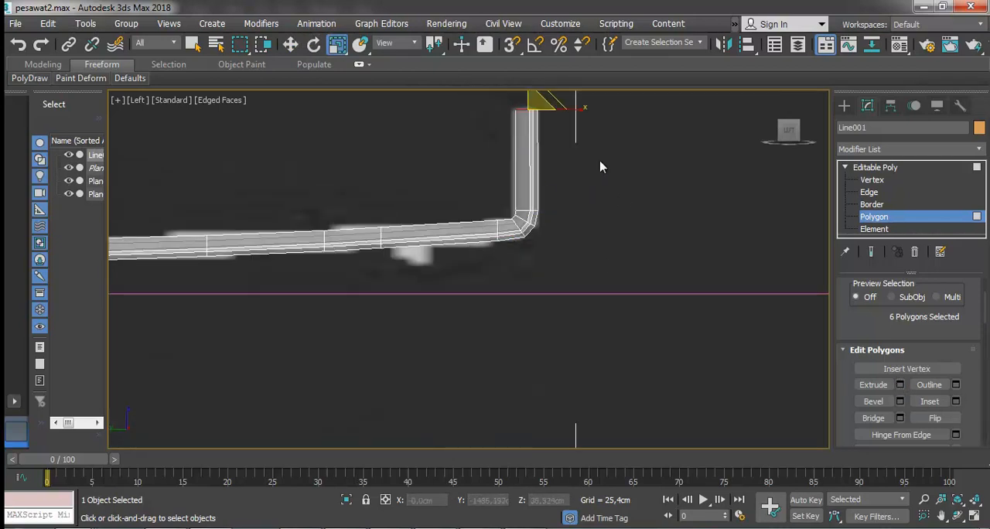
# Bevel the winglet's top polygons with a height of 27.547 cm and a slight inward taper.
pyautogui.click(899, 402)
pyautogui.press('z')
pyautogui.scroll(-10, 551, 264)
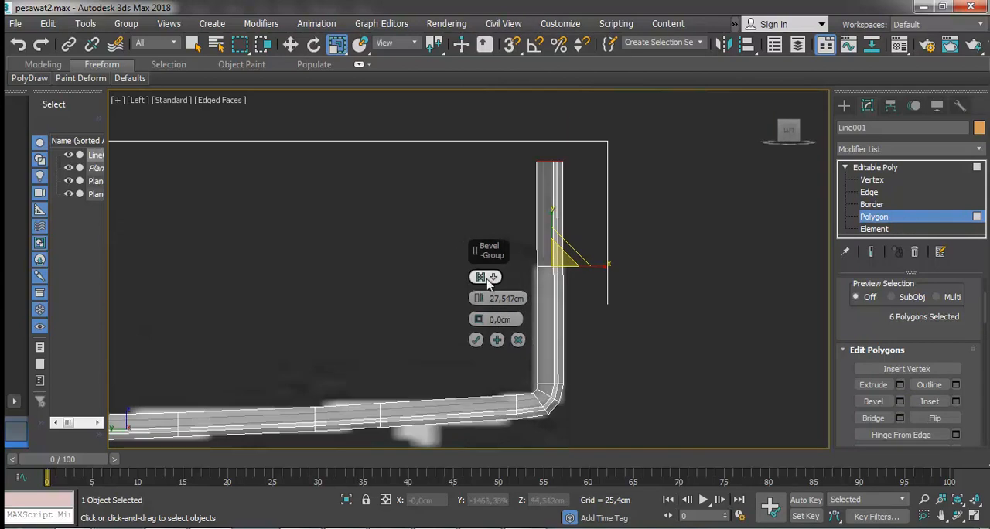
pyautogui.moveTo(478, 319); pyautogui.dragTo(479, 320)
pyautogui.click(477, 340)
# Scale the winglet's top face down to shape a narrower tip, and return to the left view.
pyautogui.keyDown('alt'); pyautogui.moveTo(685, 300); pyautogui.dragTo(451, 286, button='middle'); pyautogui.keyUp('alt')
pyautogui.press('r')
pyautogui.moveTo(505, 179); pyautogui.dragTo(526, 173)
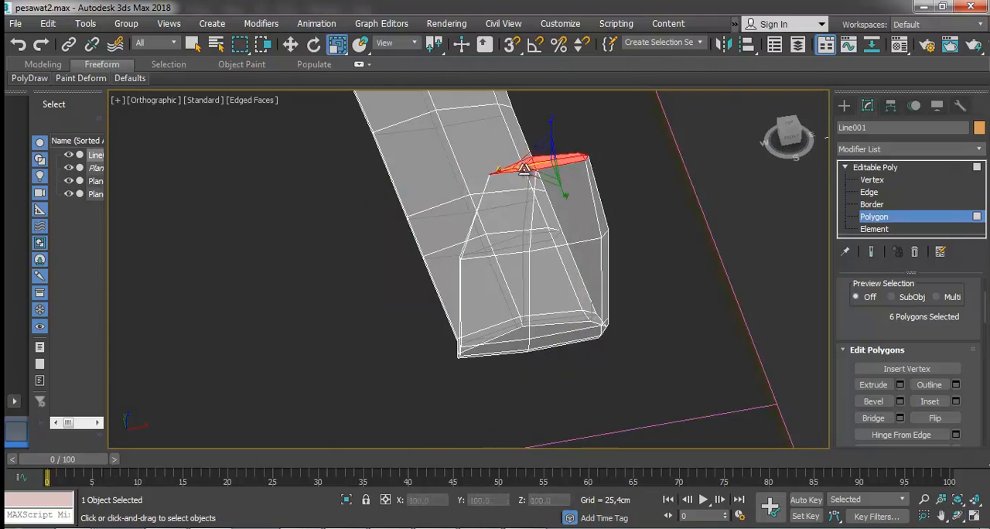
pyautogui.press('w')
pyautogui.press('f')
pyautogui.scroll(5, 565, 249)
pyautogui.press('l')
pyautogui.scroll(4, 607, 306)
pyautogui.scroll(-10, 607, 307)
pyautogui.scroll(2, 544, 137)
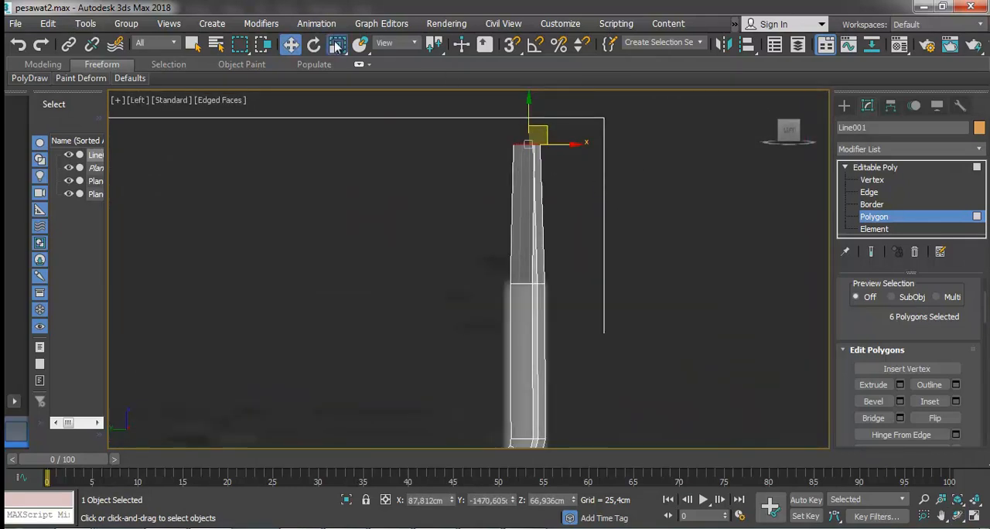
pyautogui.click(339, 45)
pyautogui.click(290, 45)
pyautogui.click(583, 165)
pyautogui.moveTo(496, 304); pyautogui.dragTo(571, 259)
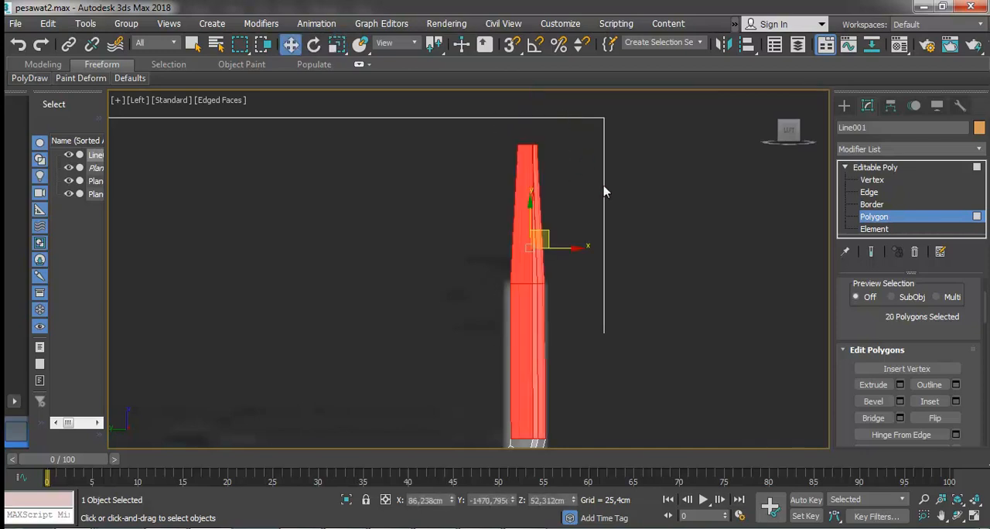
pyautogui.click(579, 162)
# Lower the winglet's upper two vertex rings so its tip matches the top of the reference winglet, and leave vertex editing.
pyautogui.click(872, 179)
pyautogui.moveTo(505, 297); pyautogui.dragTo(564, 265)
pyautogui.moveTo(530, 242); pyautogui.dragTo(528, 295)
pyautogui.moveTo(560, 123); pyautogui.dragTo(520, 155)
pyautogui.moveTo(530, 112); pyautogui.dragTo(518, 241)
pyautogui.click(866, 167)
# Examine the whole glider with its wing and winglet in perspective view using default shading.
pyautogui.click(671, 286)
pyautogui.scroll(-5, 671, 285)
pyautogui.click(234, 104)
pyautogui.click(301, 242)
pyautogui.click(410, 324)
pyautogui.rightClick(405, 303)
pyautogui.click(463, 409)
pyautogui.click(539, 471)
pyautogui.click(562, 353)
pyautogui.scroll(-4, 580, 357)
pyautogui.keyDown('alt'); pyautogui.moveTo(450, 311); pyautogui.dragTo(556, 370, button='middle'); pyautogui.keyUp('alt')
pyautogui.moveTo(766, 296); pyautogui.dragTo(379, 296, button='middle')
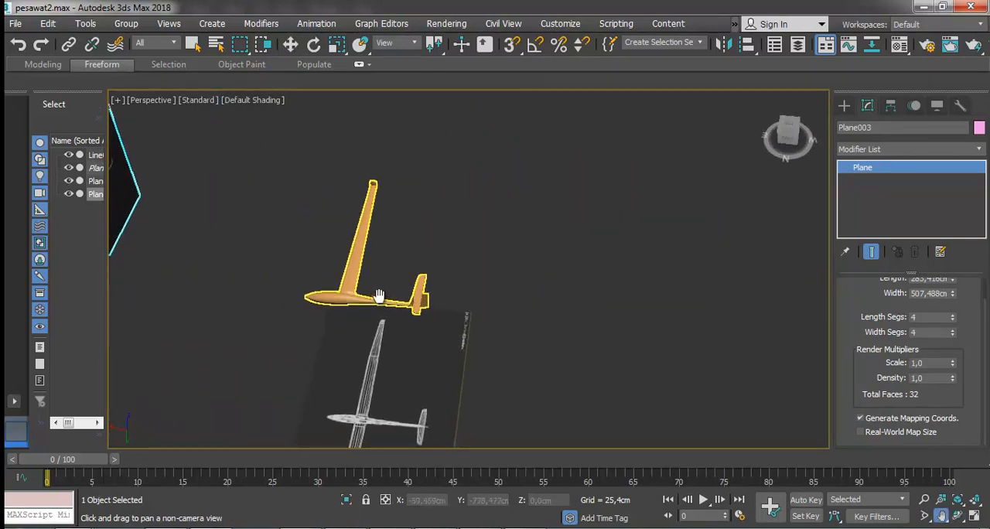
# Select the glider at vertex level, frame the underside of the wing root, and show edged faces in the perspective view.
pyautogui.click(292, 48)
pyautogui.click(347, 273)
pyautogui.scroll(5, 479, 376)
pyautogui.scroll(-2, 480, 376)
pyautogui.click(957, 516)
pyautogui.moveTo(557, 379); pyautogui.dragTo(399, 301)
pyautogui.scroll(6, 394, 306)
pyautogui.press('w')
pyautogui.press('1')
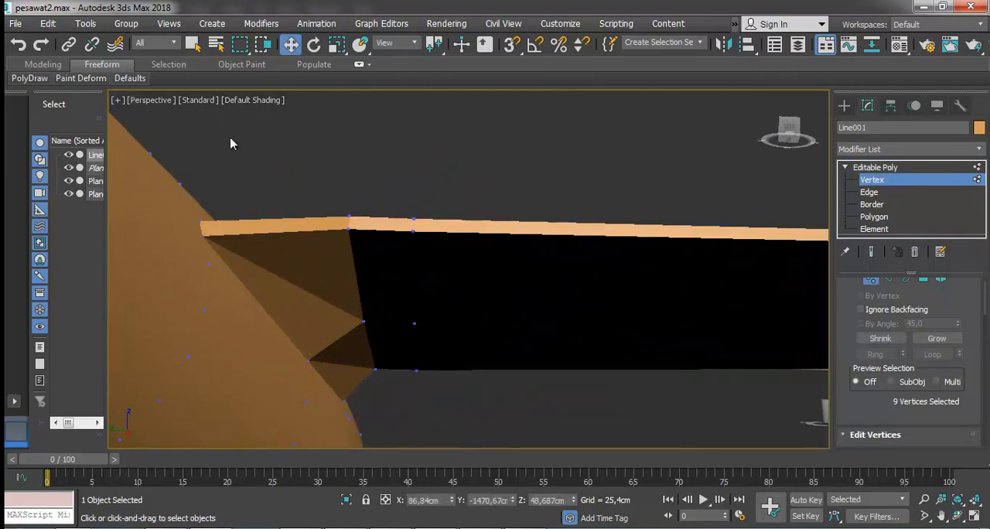
pyautogui.click(258, 101)
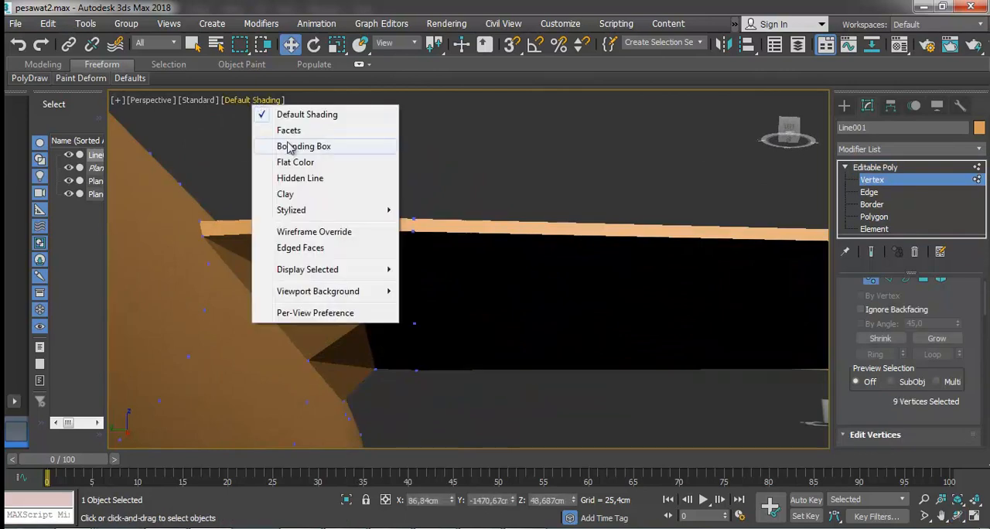
pyautogui.click(296, 247)
# Lower the two lower-edge vertices where the wing meets the root fairing by about 5 cm.
pyautogui.click(359, 321)
pyautogui.keyDown('alt'); pyautogui.moveTo(362, 322); pyautogui.dragTo(332, 290, button='middle'); pyautogui.keyUp('alt')
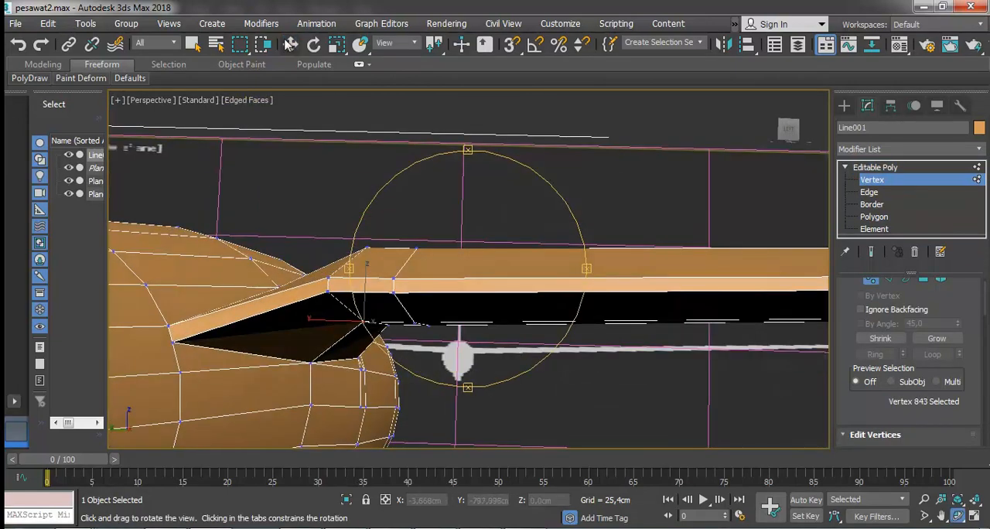
pyautogui.press('2')
pyautogui.press('3')
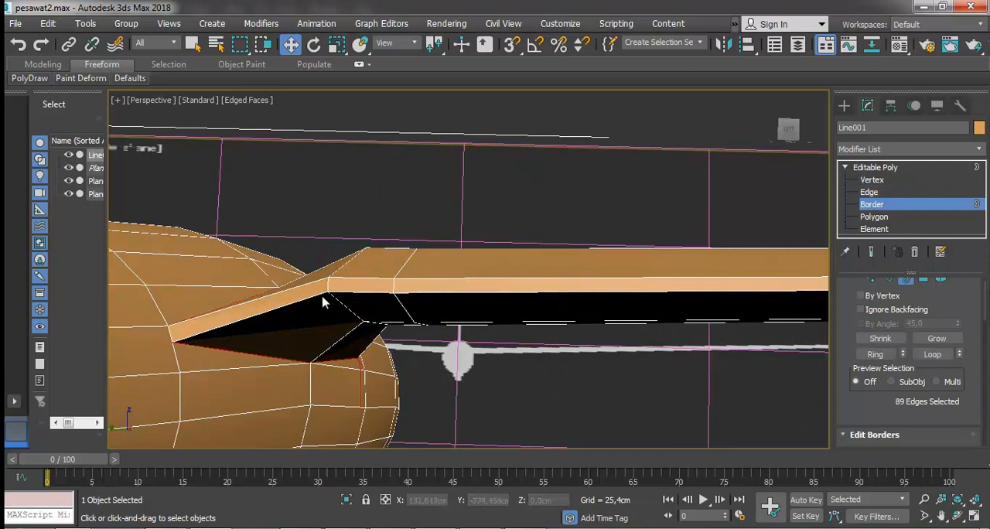
pyautogui.click(871, 180)
pyautogui.moveTo(349, 283); pyautogui.dragTo(347, 308)
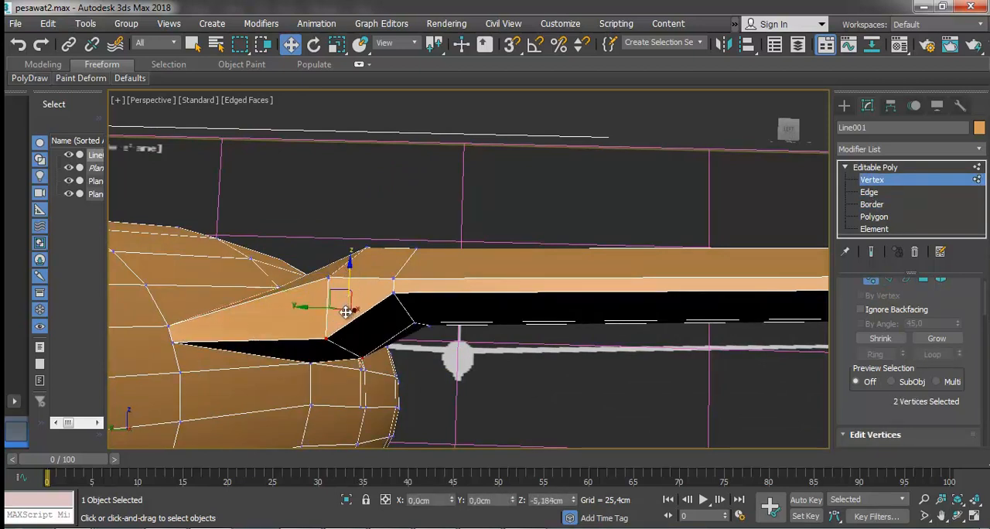
# Lower the neighbouring underside vertices of the wing's first section one by one to level them with the root vertices.
pyautogui.keyDown('alt'); pyautogui.moveTo(336, 318); pyautogui.dragTo(464, 278, button='middle'); pyautogui.keyUp('alt')
pyautogui.click(619, 174)
pyautogui.click(290, 44)
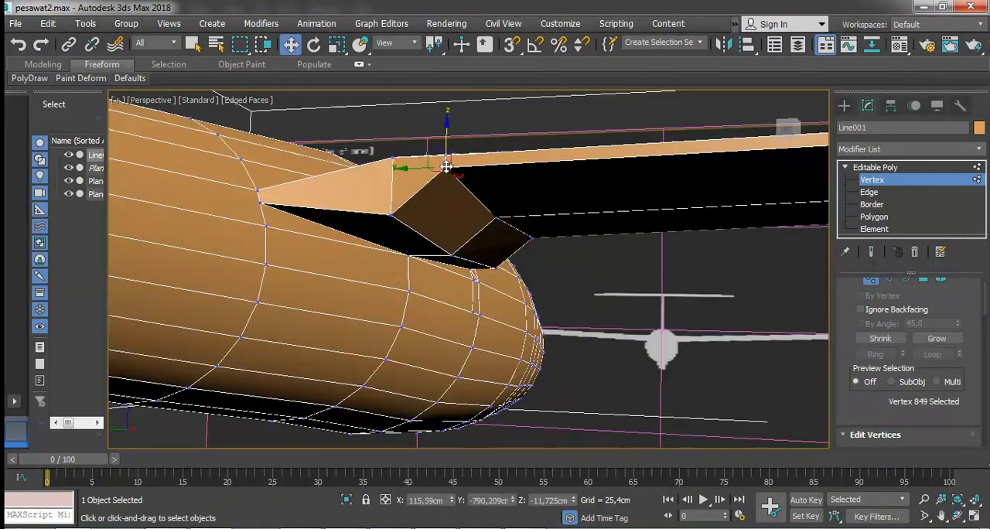
pyautogui.click(446, 166)
pyautogui.moveTo(446, 147); pyautogui.dragTo(446, 167)
pyautogui.click(496, 216)
pyautogui.moveTo(495, 197); pyautogui.dragTo(494, 217)
pyautogui.click(446, 186)
pyautogui.moveTo(443, 165); pyautogui.dragTo(443, 177)
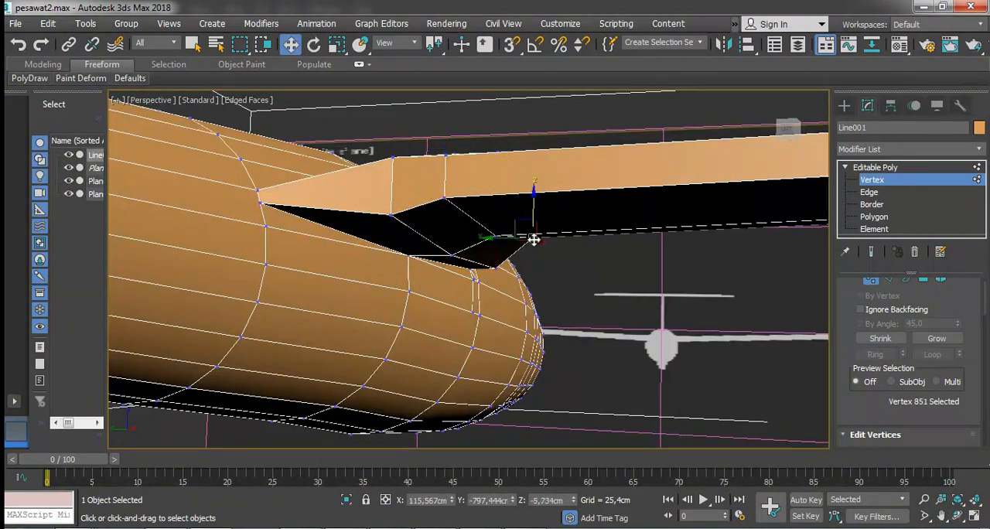
pyautogui.click(532, 239)
pyautogui.moveTo(535, 213); pyautogui.dragTo(536, 232)
# Select the seven vertices where the wing begins to taper and scale them along X toward the reference outline in top view.
pyautogui.keyDown('alt'); pyautogui.moveTo(821, 446); pyautogui.dragTo(523, 294, button='middle'); pyautogui.keyUp('alt')
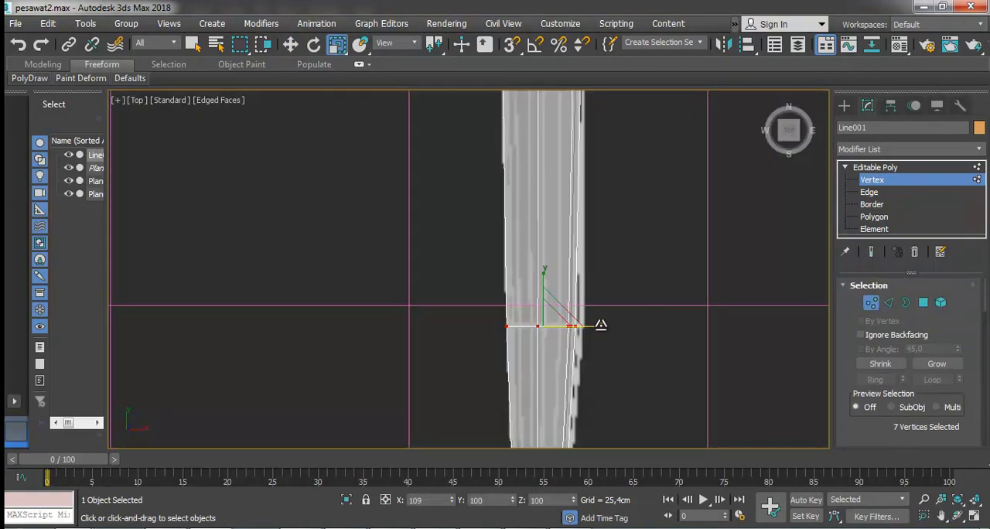
pyautogui.scroll(-6, 598, 325)
pyautogui.scroll(8, 604, 377)
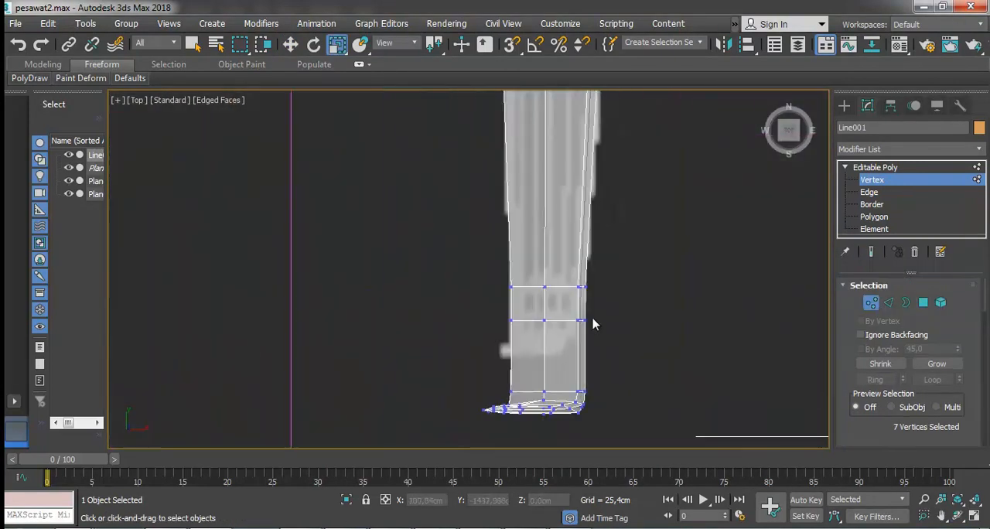
# Move the 58 vertices of the wing-tip section inward along Y by about 21.4 cm to match the reference wing's end.
pyautogui.click(290, 44)
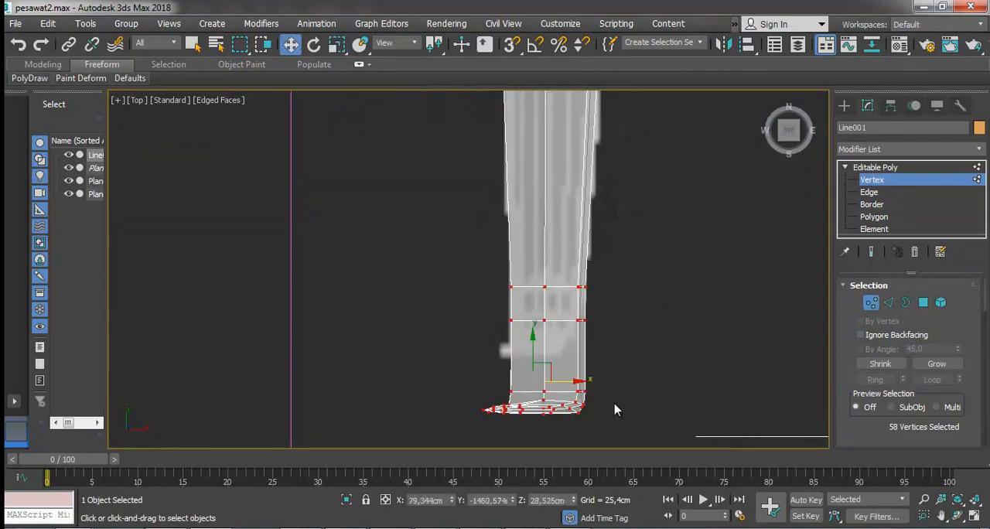
pyautogui.moveTo(532, 337); pyautogui.dragTo(531, 276)
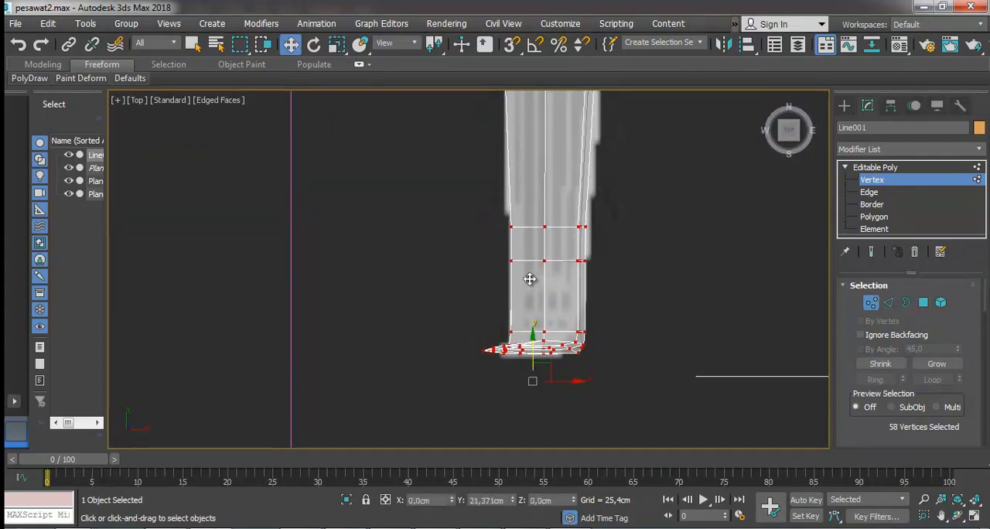
pyautogui.click(605, 267)
# Move the seven vertices at the start of the taper in left view to Z about 11.2 cm, following the reference wing's slope.
pyautogui.scroll(-3, 610, 269)
pyautogui.scroll(-5, 613, 191)
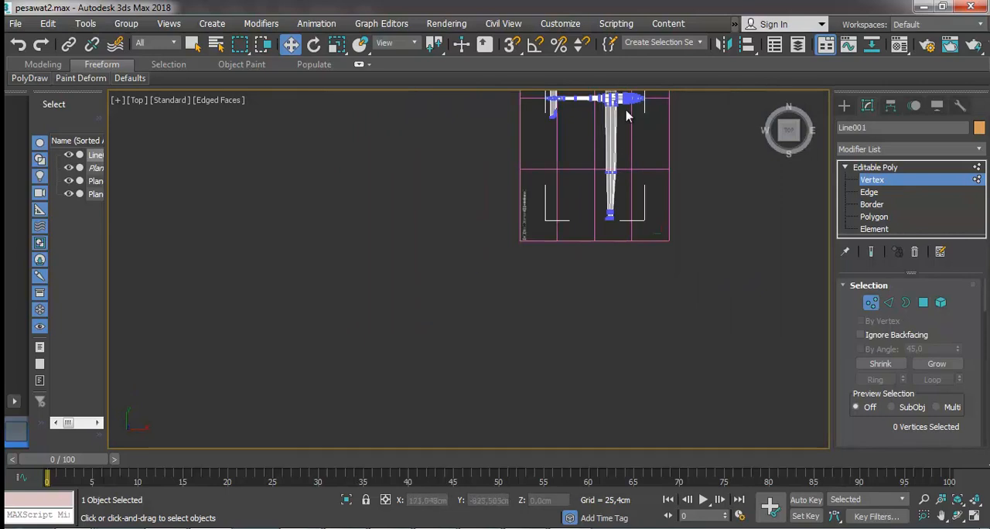
pyautogui.scroll(2, 684, 258)
pyautogui.press('l')
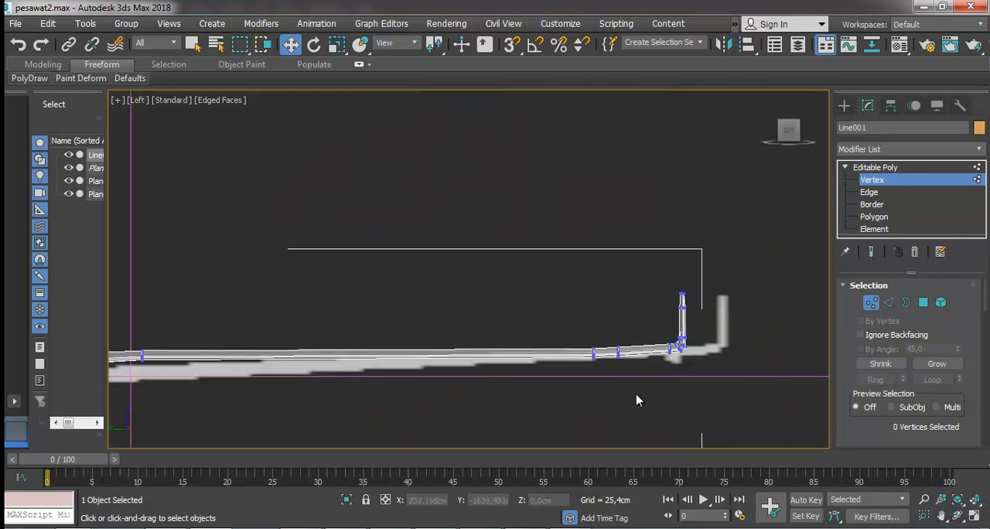
pyautogui.scroll(5, 501, 404)
pyautogui.moveTo(375, 310); pyautogui.dragTo(536, 399)
pyautogui.moveTo(468, 274); pyautogui.dragTo(491, 293)
pyautogui.scroll(-5, 491, 293)
pyautogui.scroll(10, 320, 316)
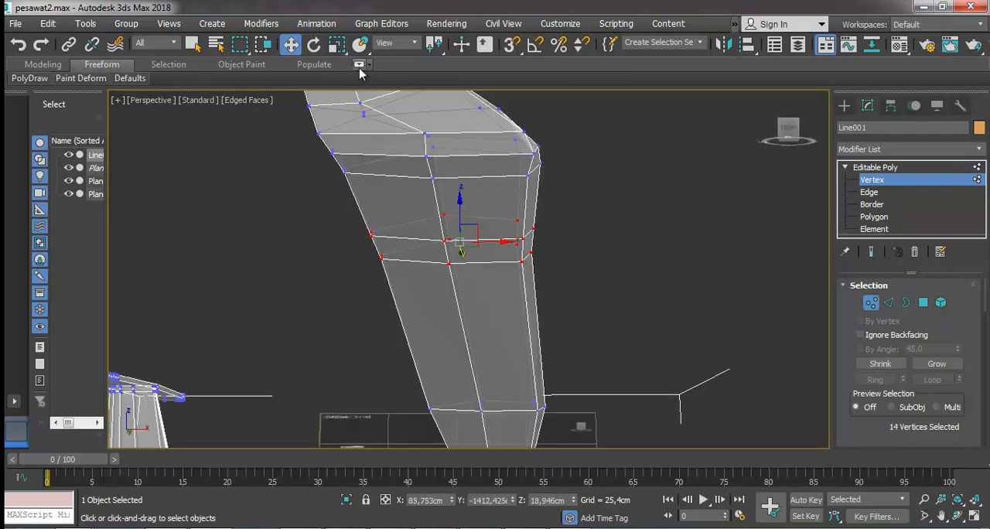
# Adjust the 14 vertices of the two rings inboard of the winglet bend, scaling them along X to about 96 percent.
pyautogui.click(344, 45)
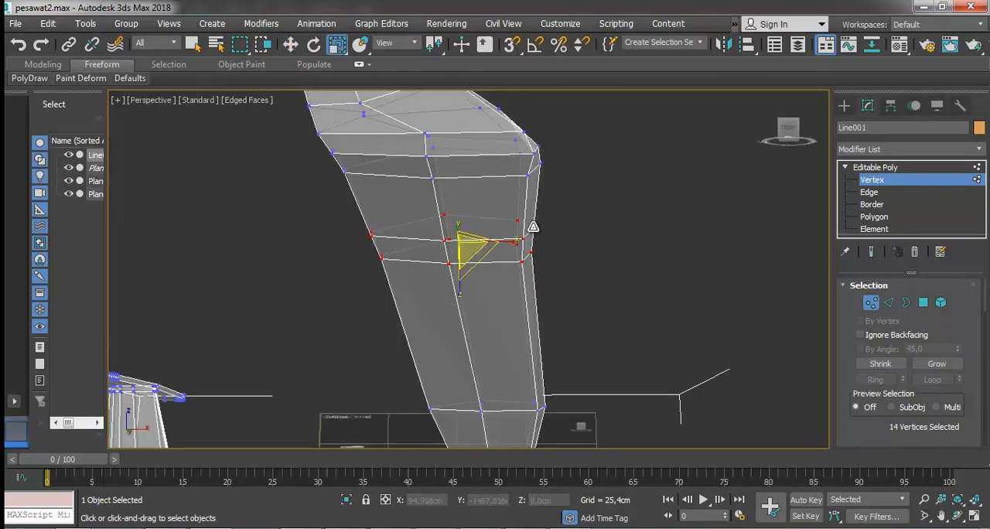
pyautogui.moveTo(510, 242); pyautogui.dragTo(517, 240)
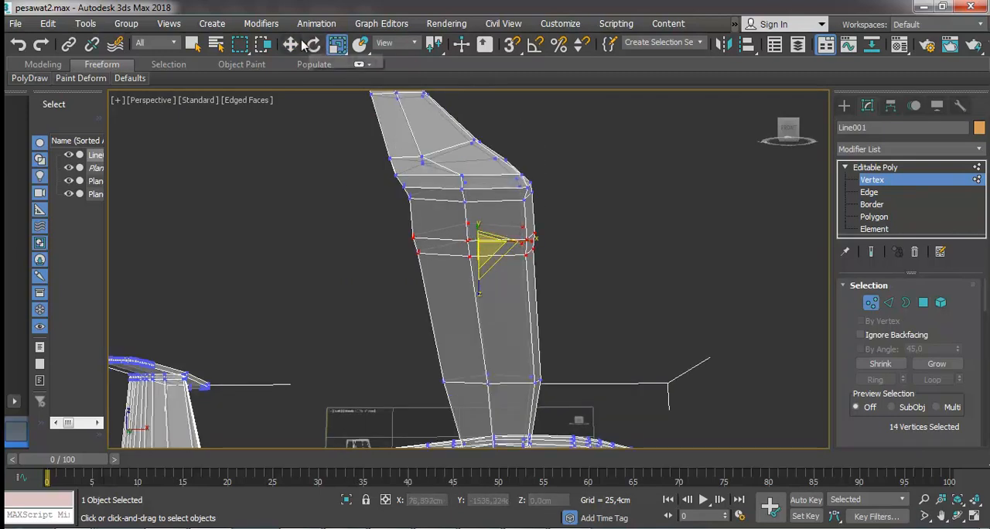
pyautogui.click(290, 44)
pyautogui.moveTo(523, 242); pyautogui.dragTo(525, 241)
pyautogui.press('r')
pyautogui.moveTo(532, 241); pyautogui.dragTo(530, 240)
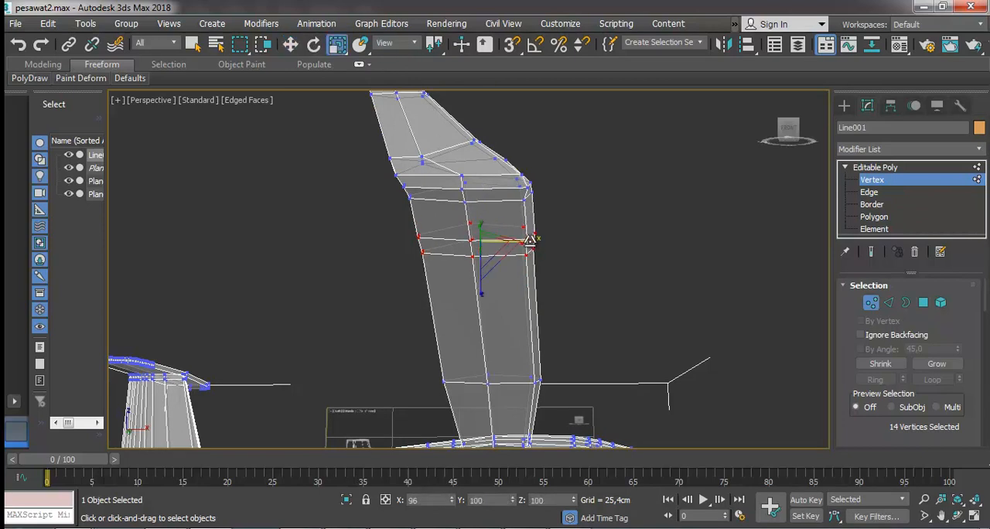
# Switch to edge-level editing at the open wing root on the fuselage in front view.
pyautogui.press('f')
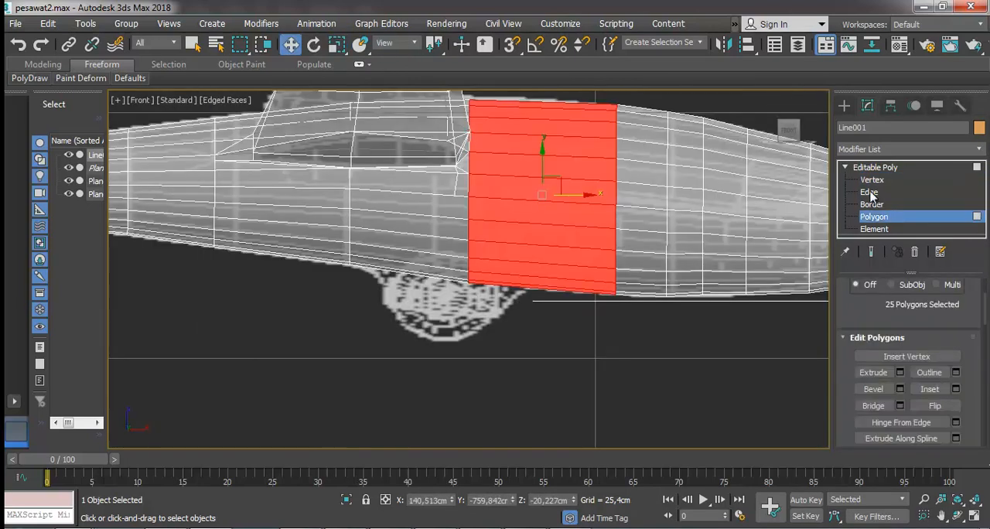
pyautogui.click(870, 193)
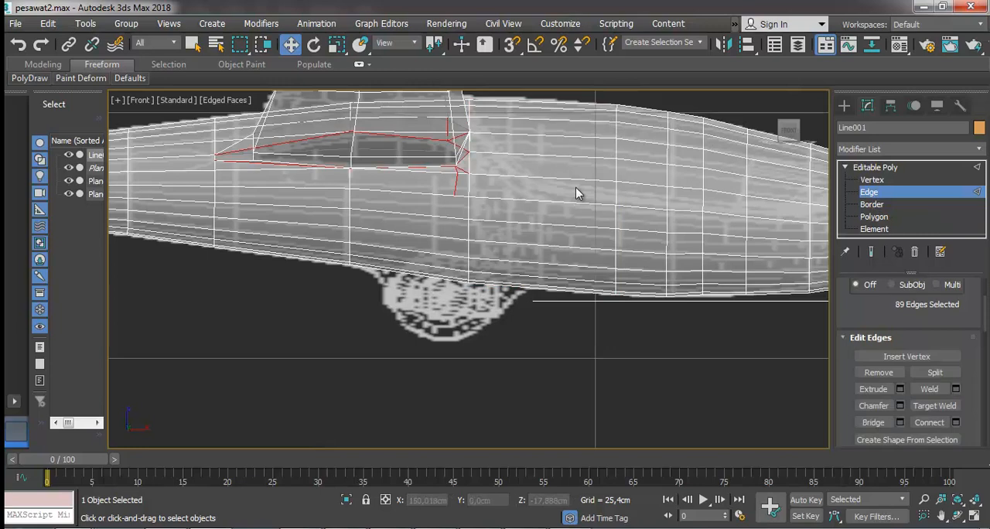